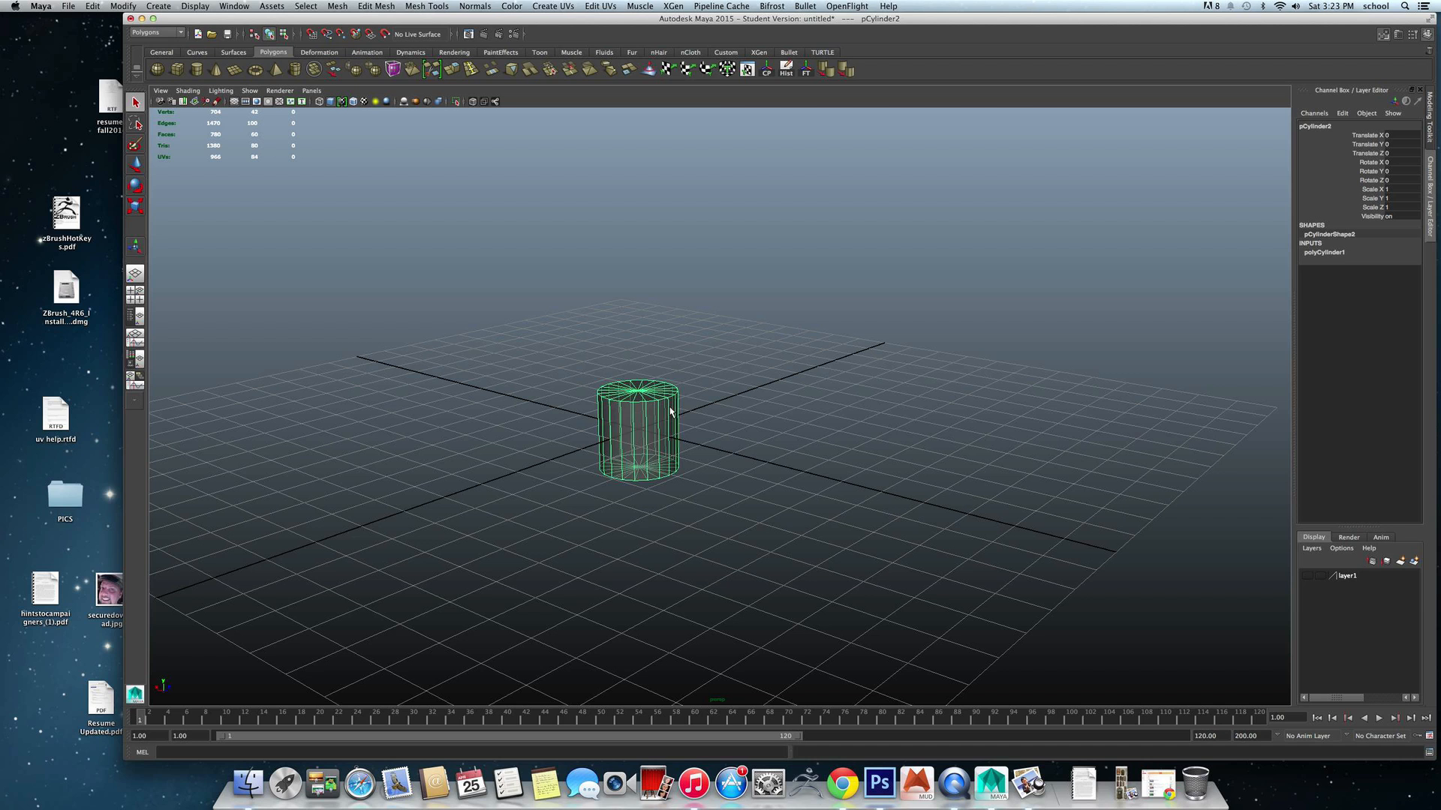
Scale the cylinder uniformly to about 4.388 on all three axes.
alt+drag(667, 403, 883, 470)
key(r)
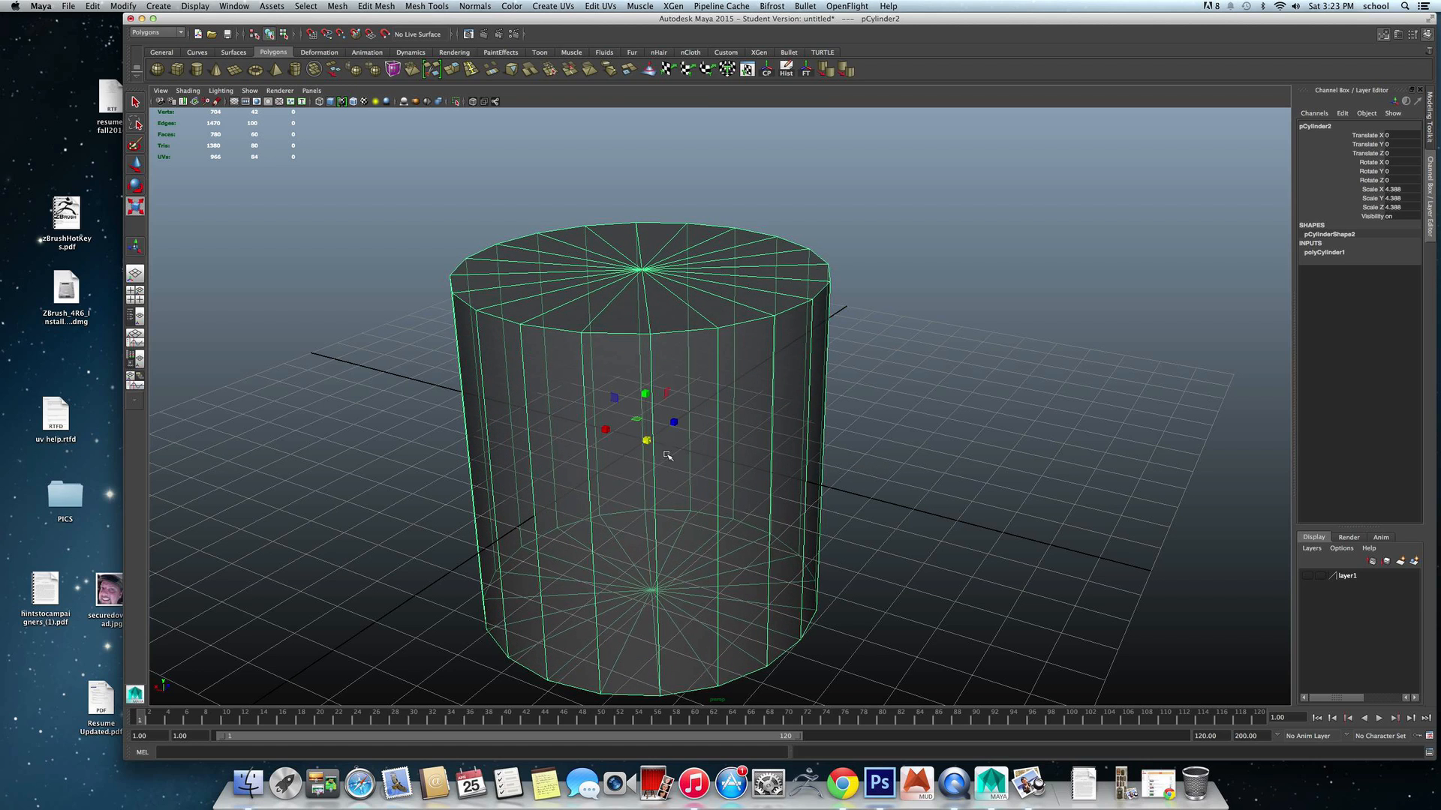
mouse_move(650, 448)
alt+mouse_down()
mouse_move(649, 375)
mouse_move(646, 460)
alt+mouse_up()
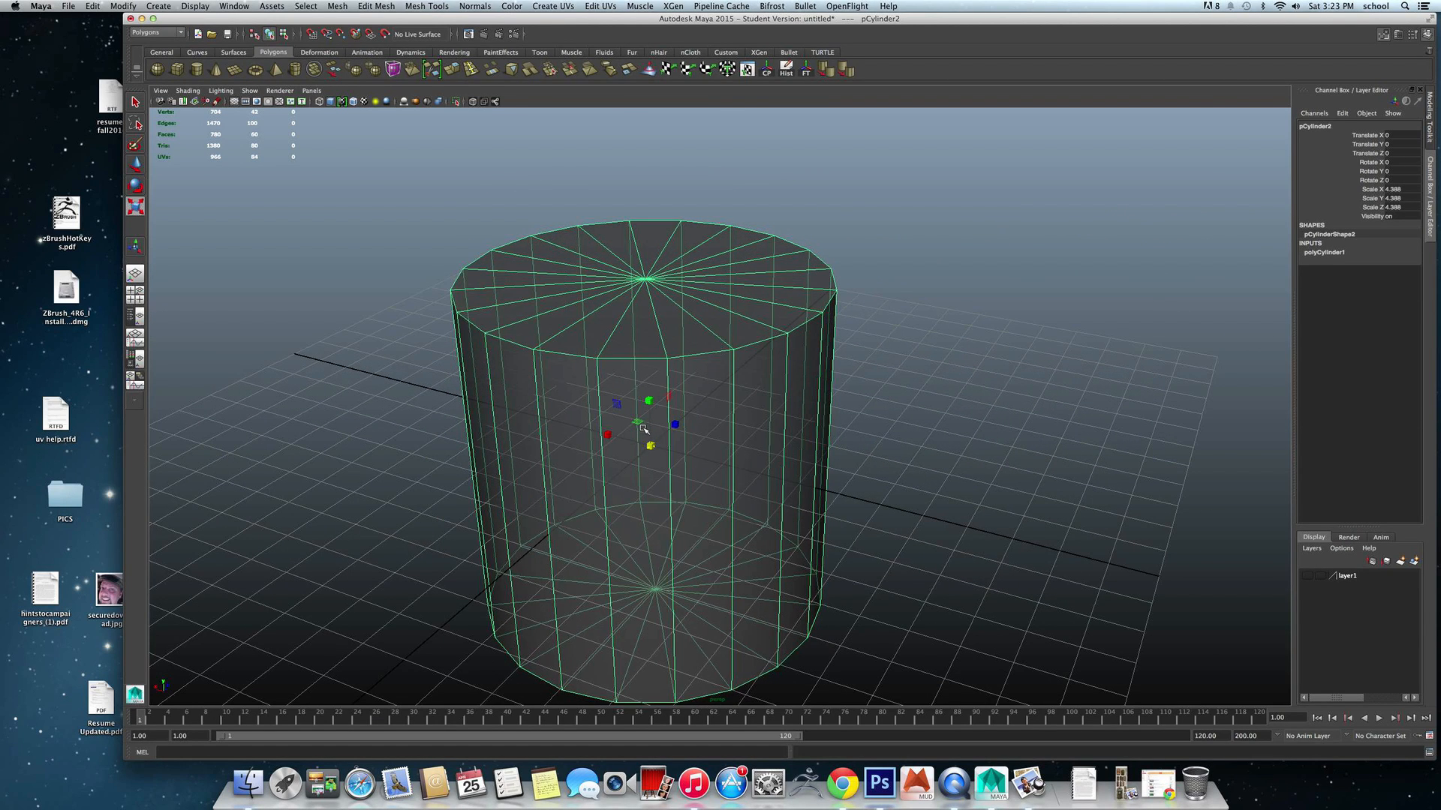
alt+drag(646, 472, 642, 448)
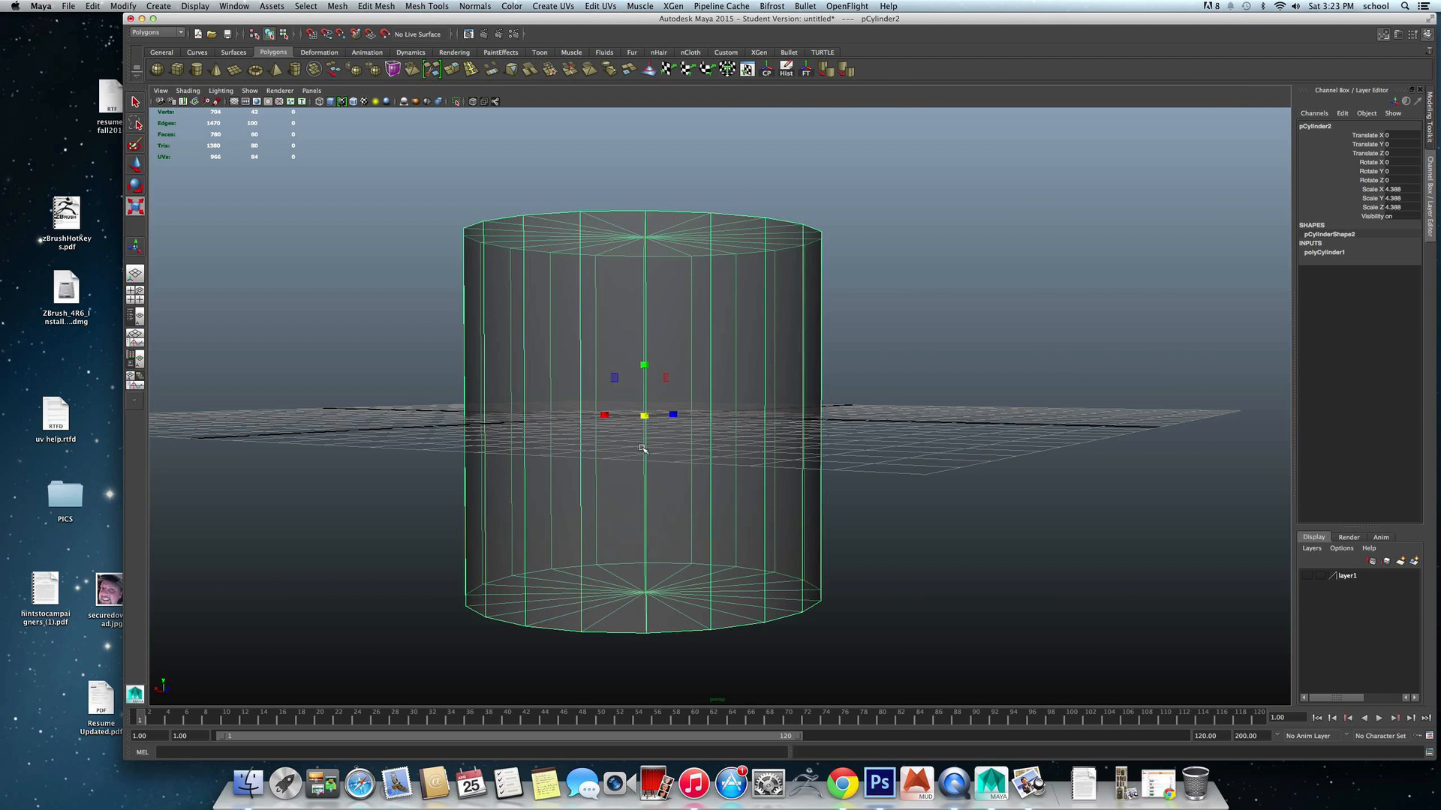
Select the vertices at the cylinder's bottom end and scale them inward to taper it into a cup shape.
alt+middle_drag(613, 524, 611, 464)
right_drag(618, 510, 574, 508)
drag(430, 448, 882, 621)
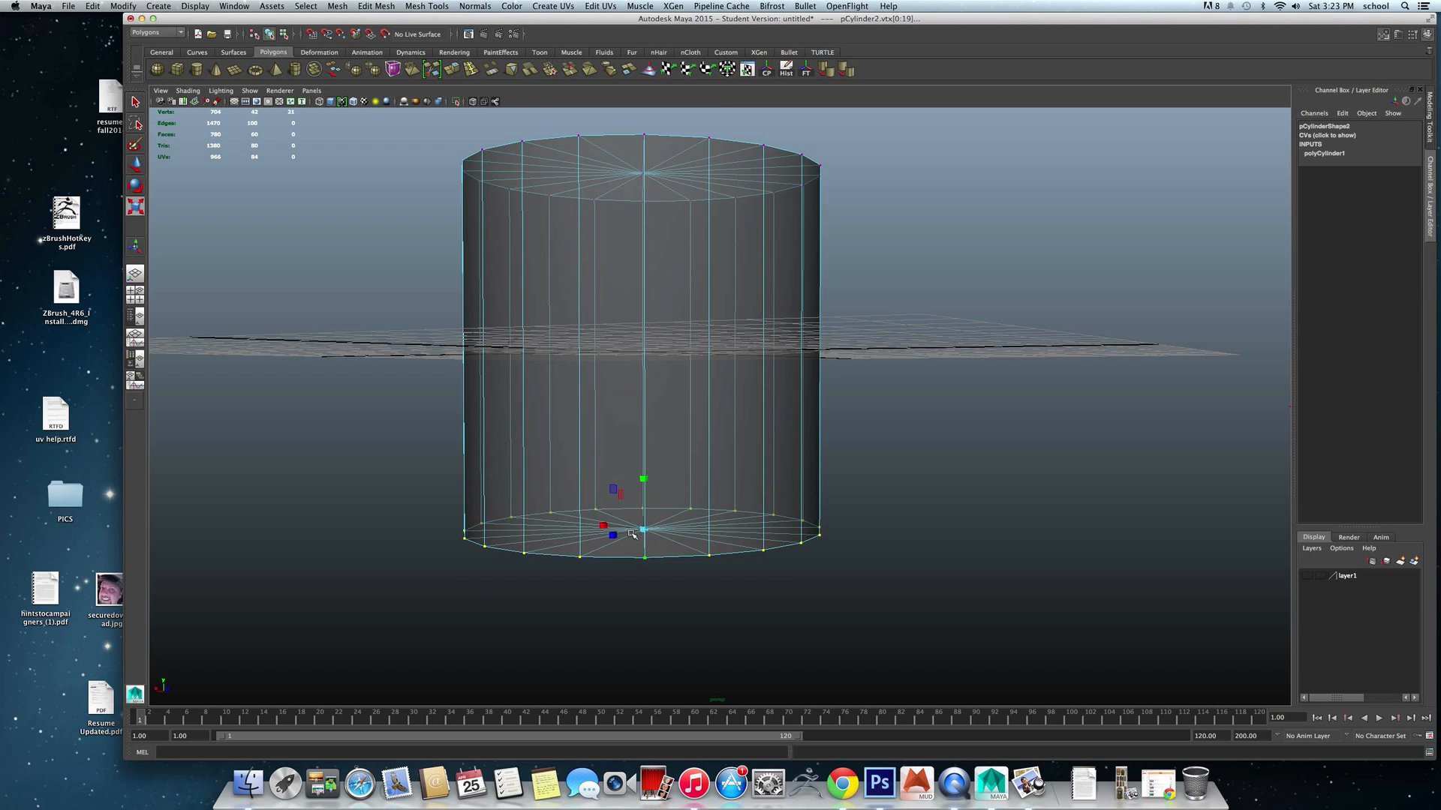
drag(643, 530, 591, 525)
Extrude the cylinder's top cap faces together and scale the extrusion to 0.95 to form a thin rim.
alt+drag(730, 370, 729, 403)
right_drag(666, 298, 692, 326)
mouse_move(693, 327)
alt+mouse_down()
mouse_move(682, 283)
mouse_move(698, 367)
mouse_move(680, 343)
alt+mouse_up()
drag(936, 347, 1006, 435)
alt+drag(750, 376, 546, 192)
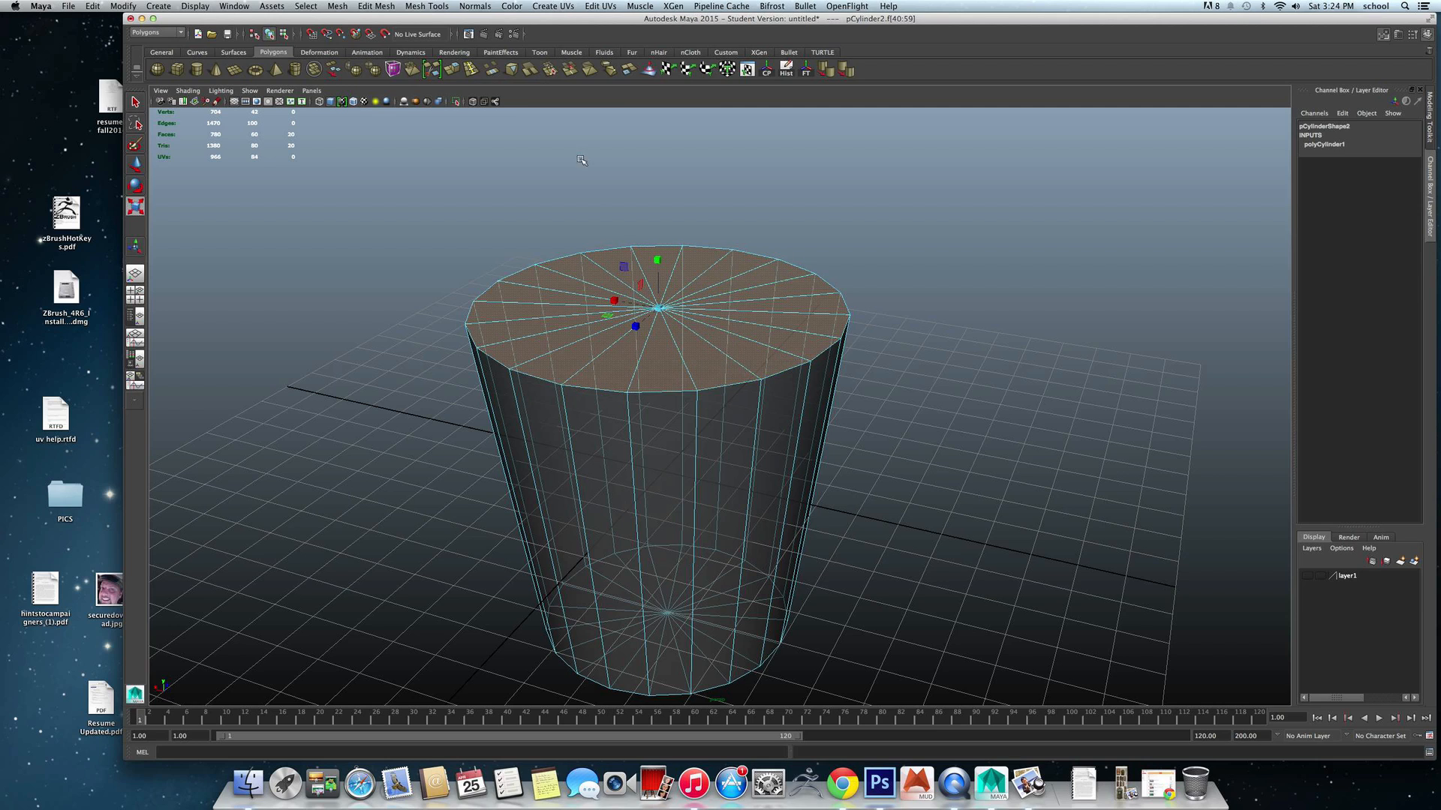
click(453, 70)
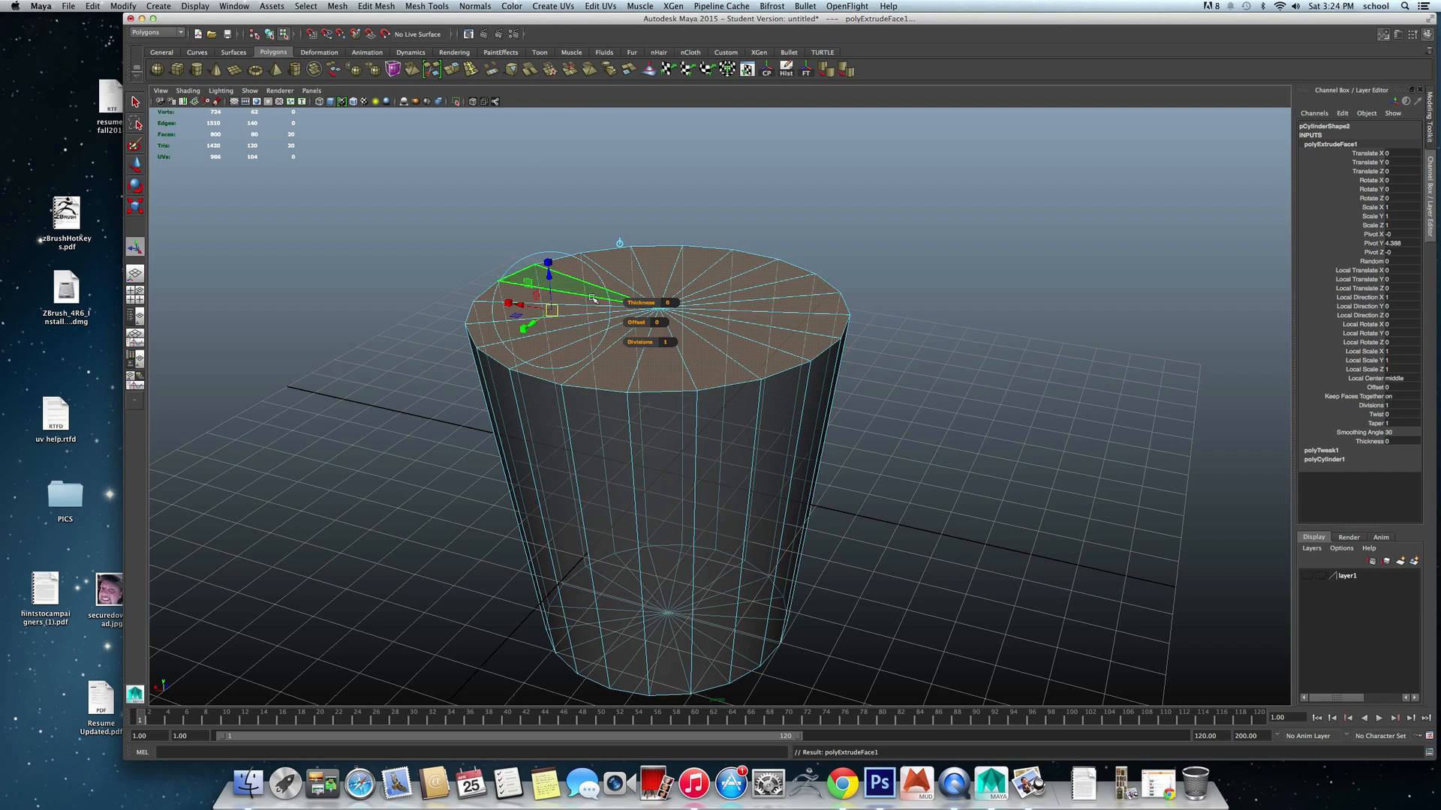
click(620, 240)
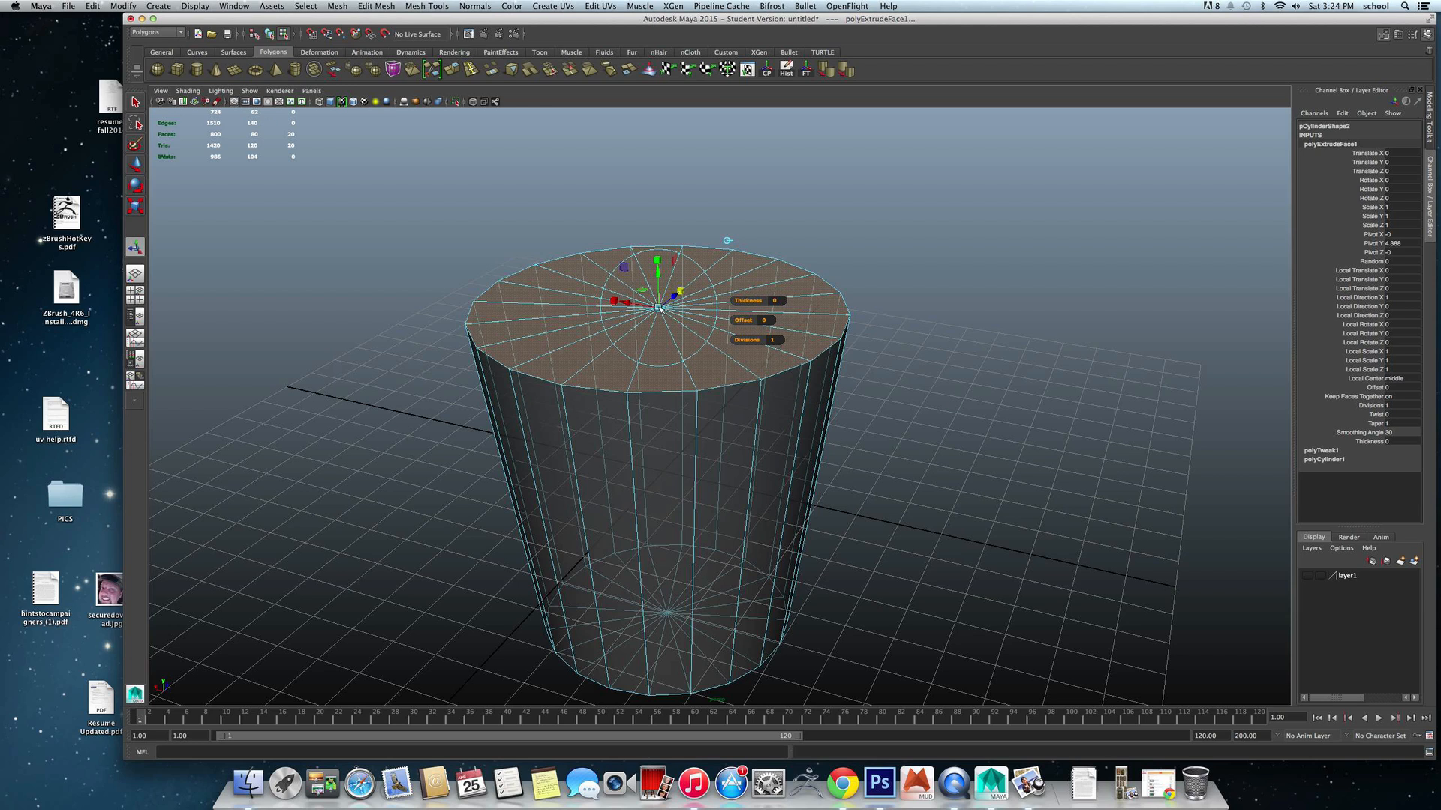
drag(660, 307, 658, 308)
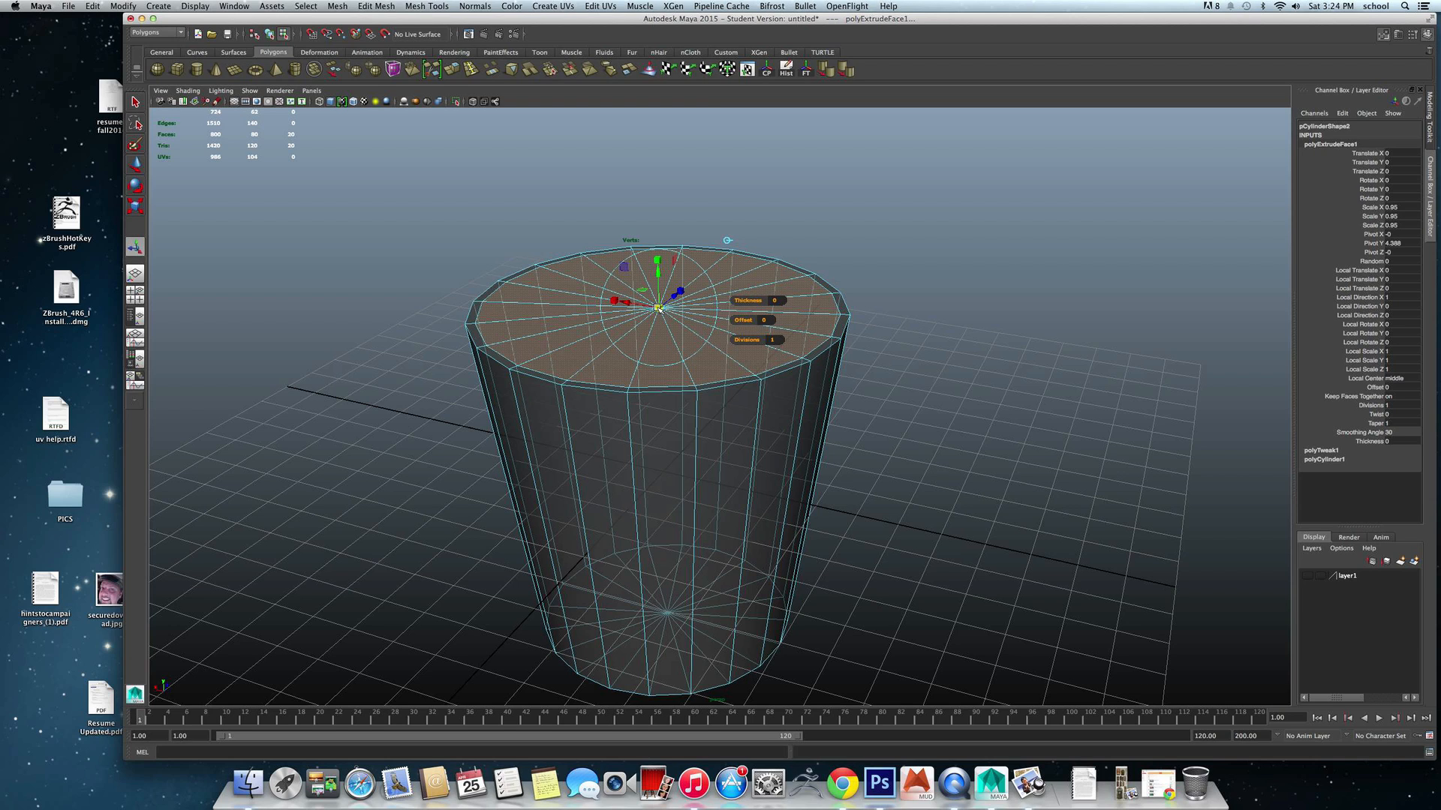
Extrude the inner cap faces about 7.38 units down into the cup and scale them inward to fit the tapered wall.
key(ctrl+e)
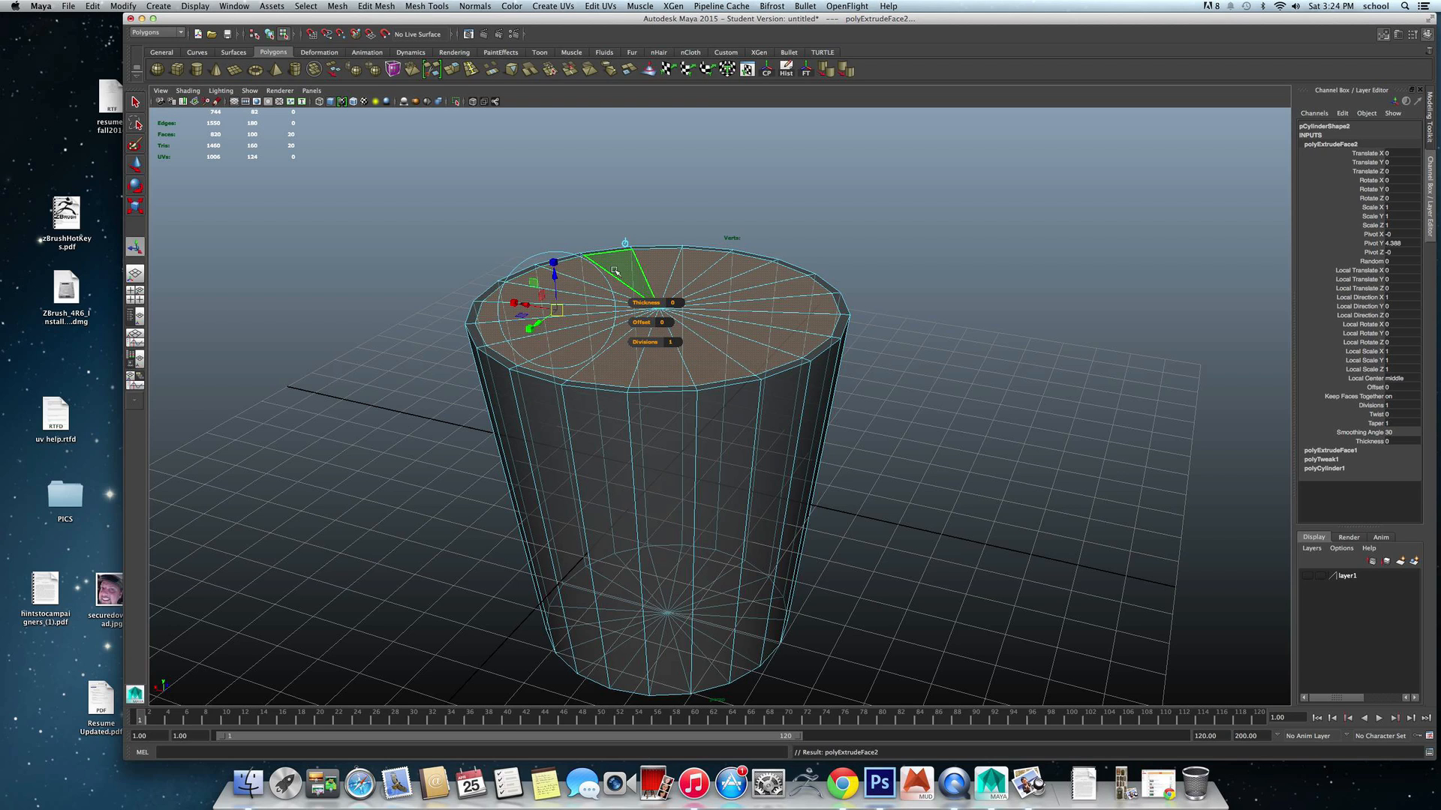
click(624, 243)
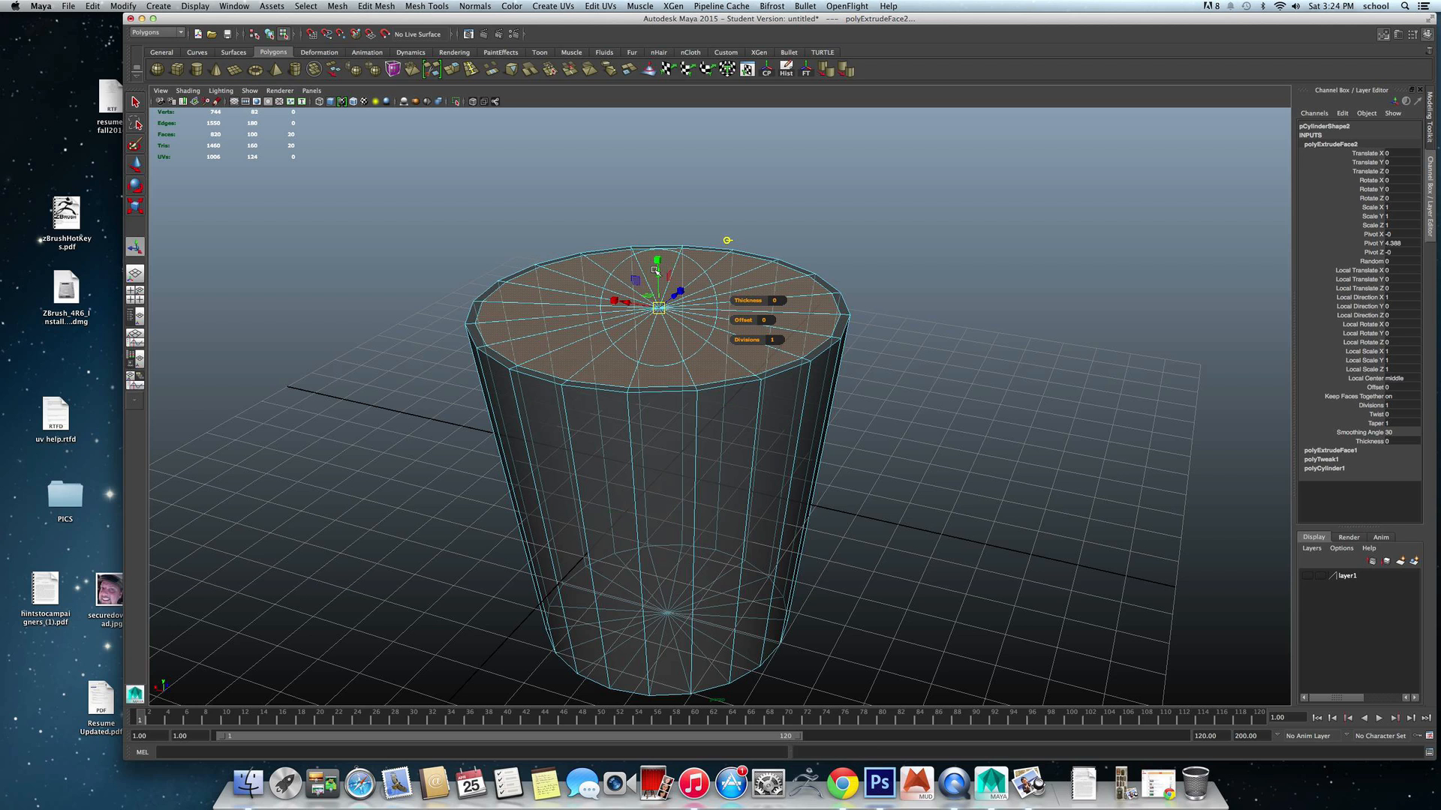
drag(659, 276, 668, 523)
alt+drag(679, 474, 668, 439)
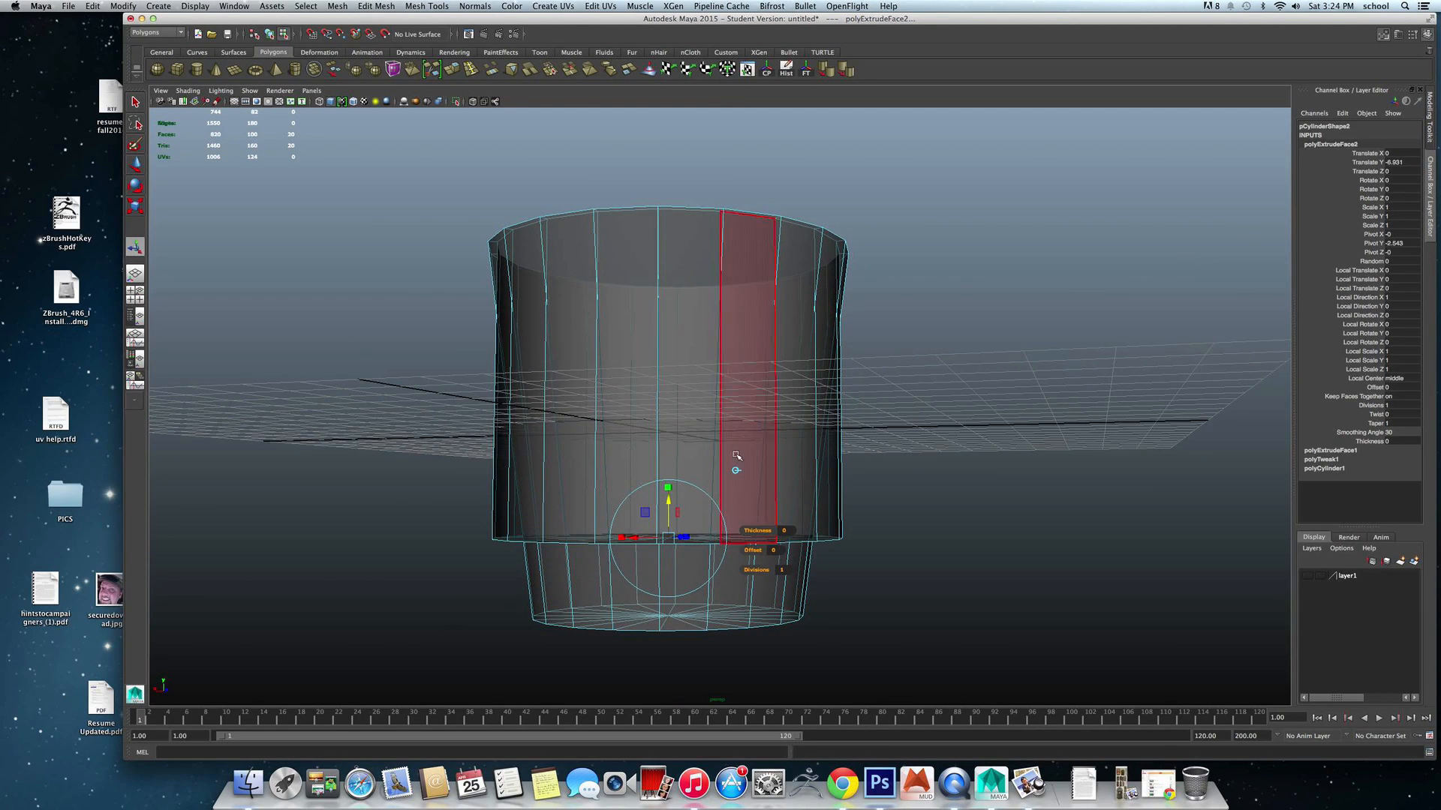
drag(668, 502, 668, 521)
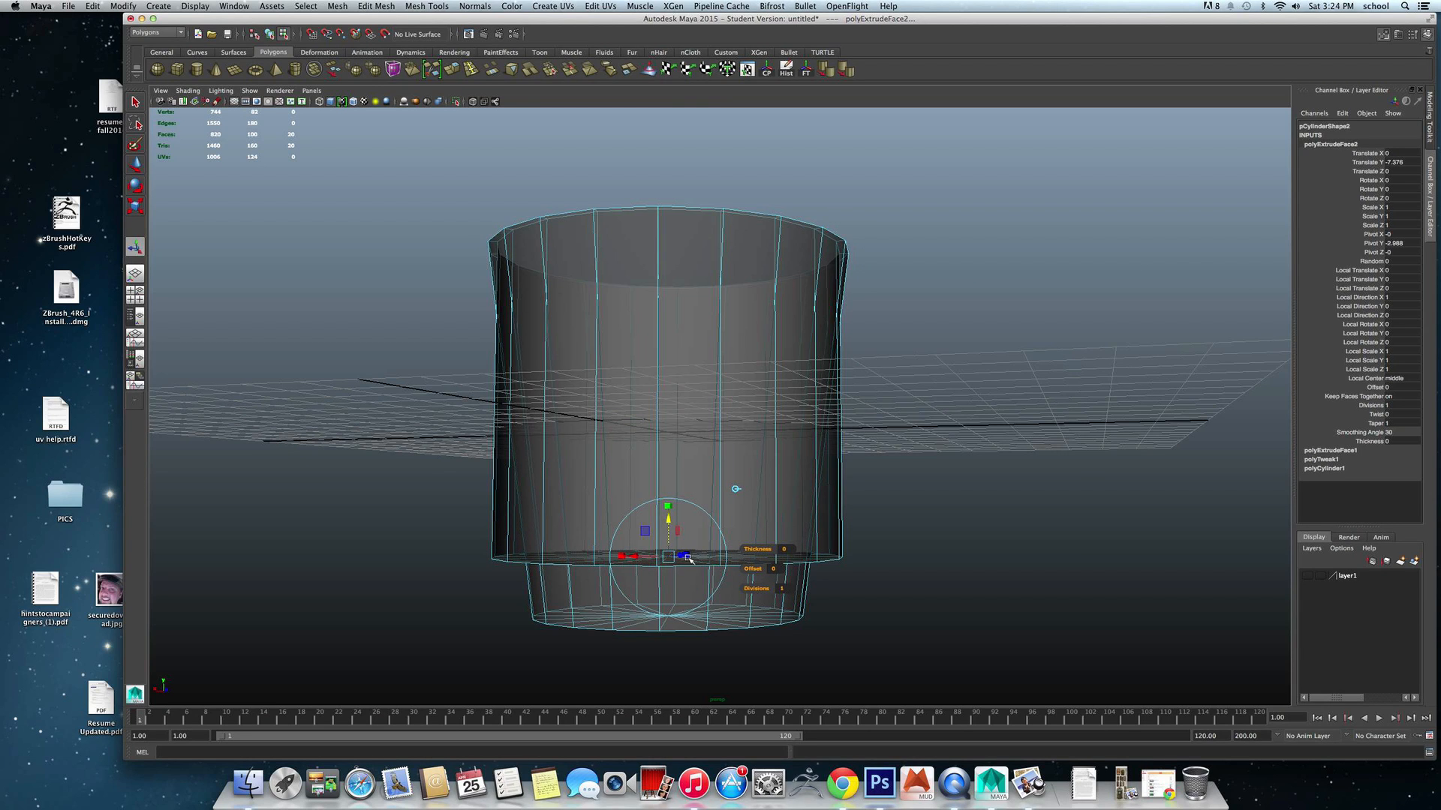
middle_drag(620, 556, 620, 560)
drag(620, 559, 659, 562)
Return to object mode and inspect the hollowed cup's walls, base and interior from several angles.
click(671, 435)
alt+drag(672, 435, 672, 425)
right_drag(671, 425, 730, 396)
alt+drag(730, 396, 682, 398)
right_drag(632, 391, 681, 379)
click(844, 394)
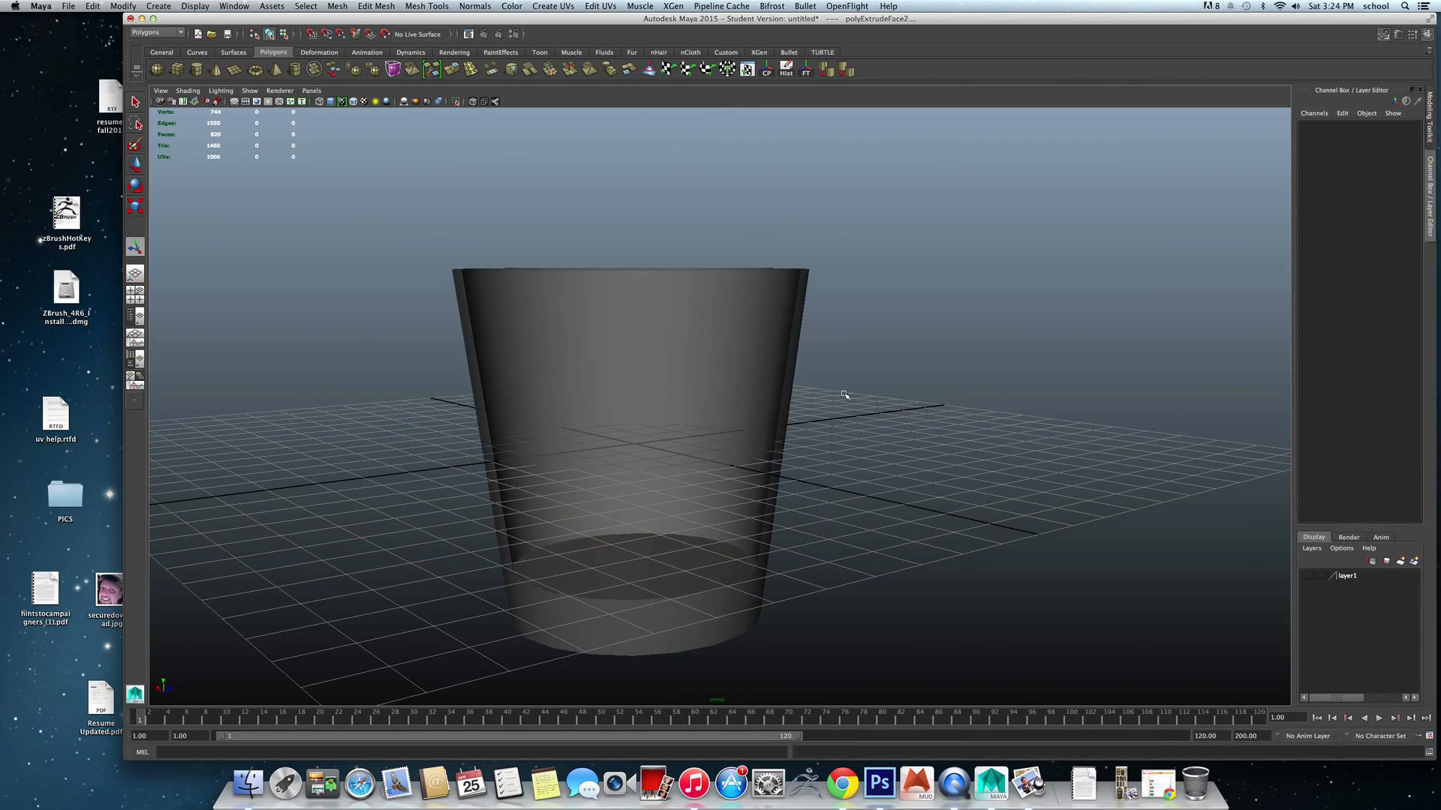
alt+drag(643, 466, 643, 498)
click(592, 453)
alt+drag(592, 454, 592, 408)
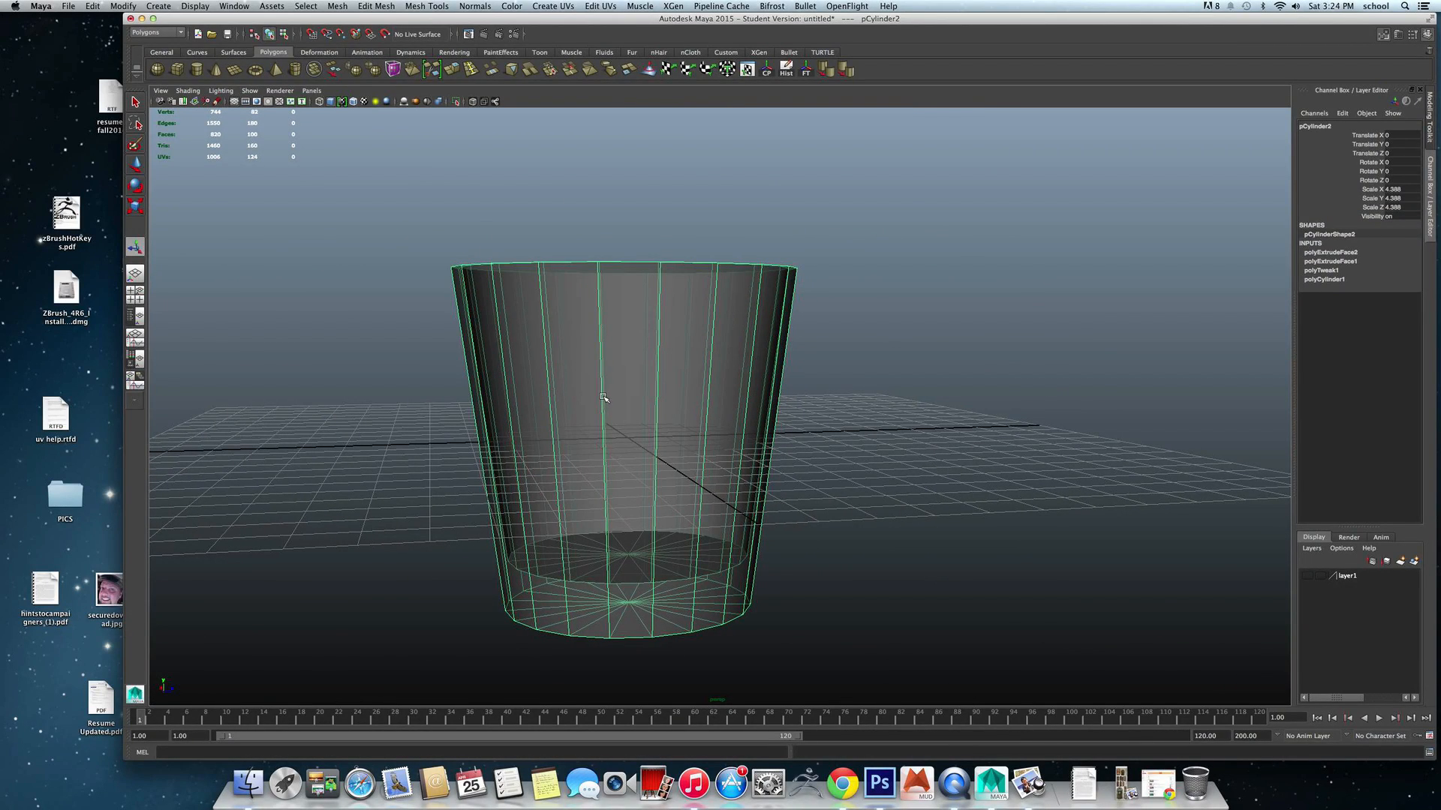
alt+drag(697, 283, 682, 322)
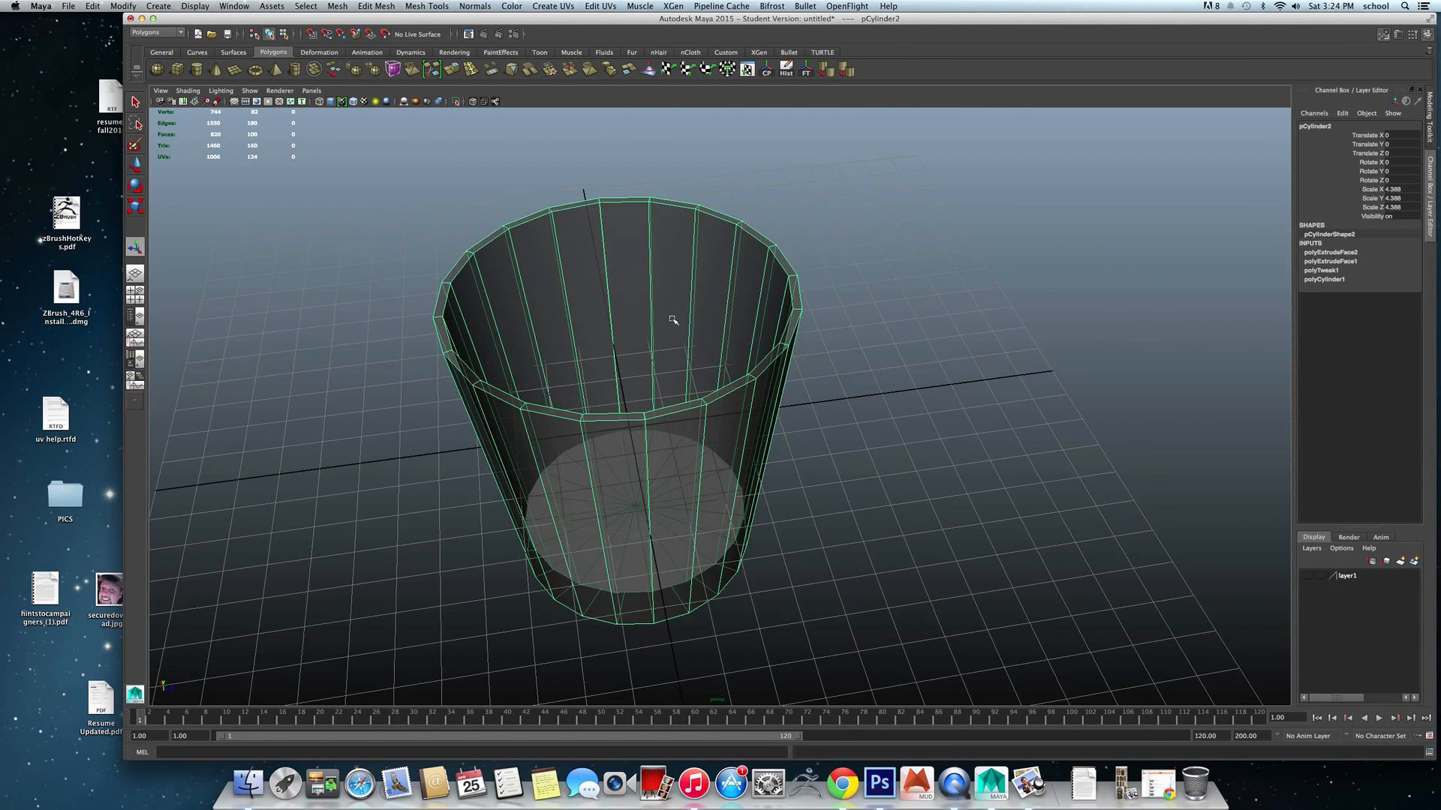
Select both the inner and outer edge loops around the cup's rim.
scroll(575, 294, up, 5)
alt+middle_drag(505, 328, 598, 335)
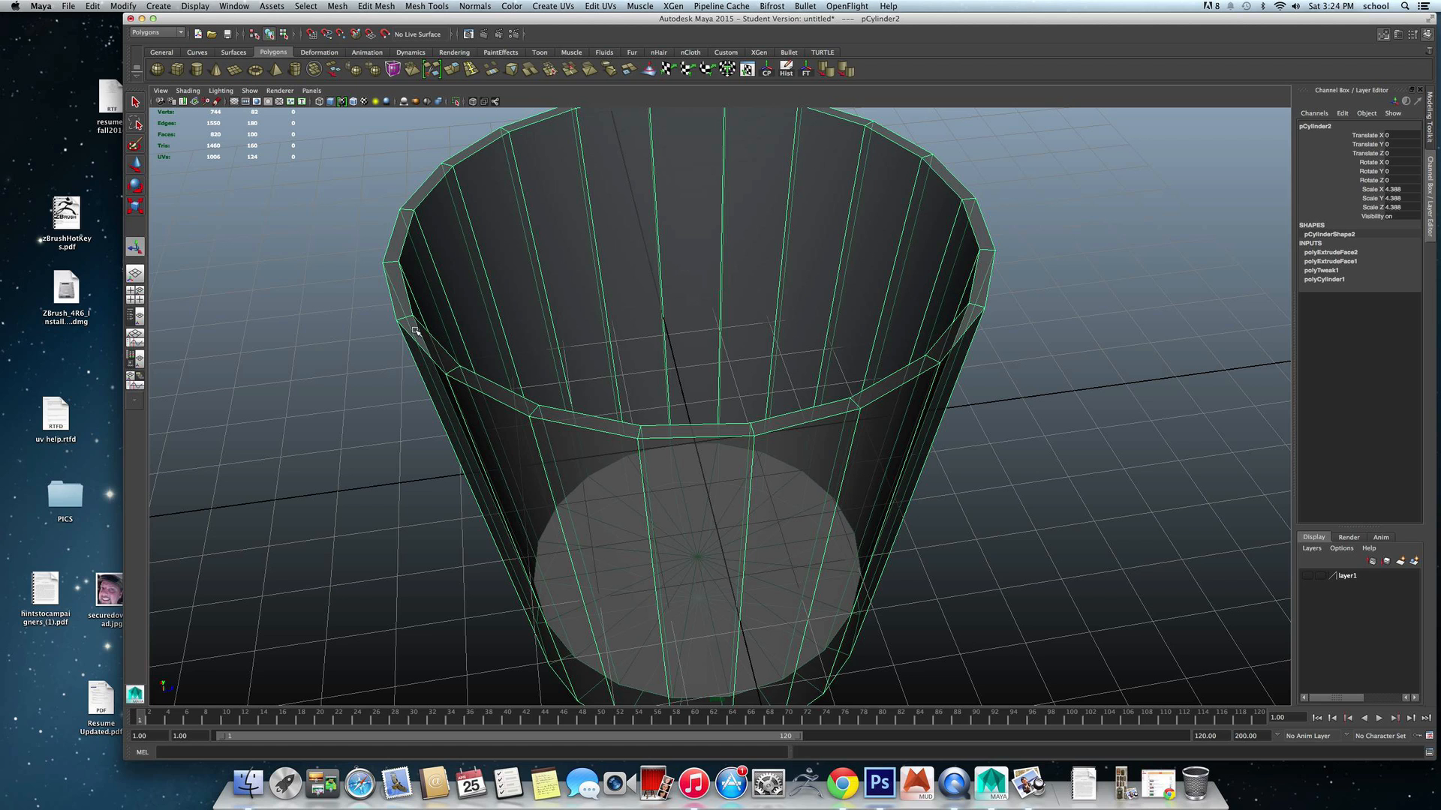
right_drag(418, 331, 390, 331)
click(393, 304)
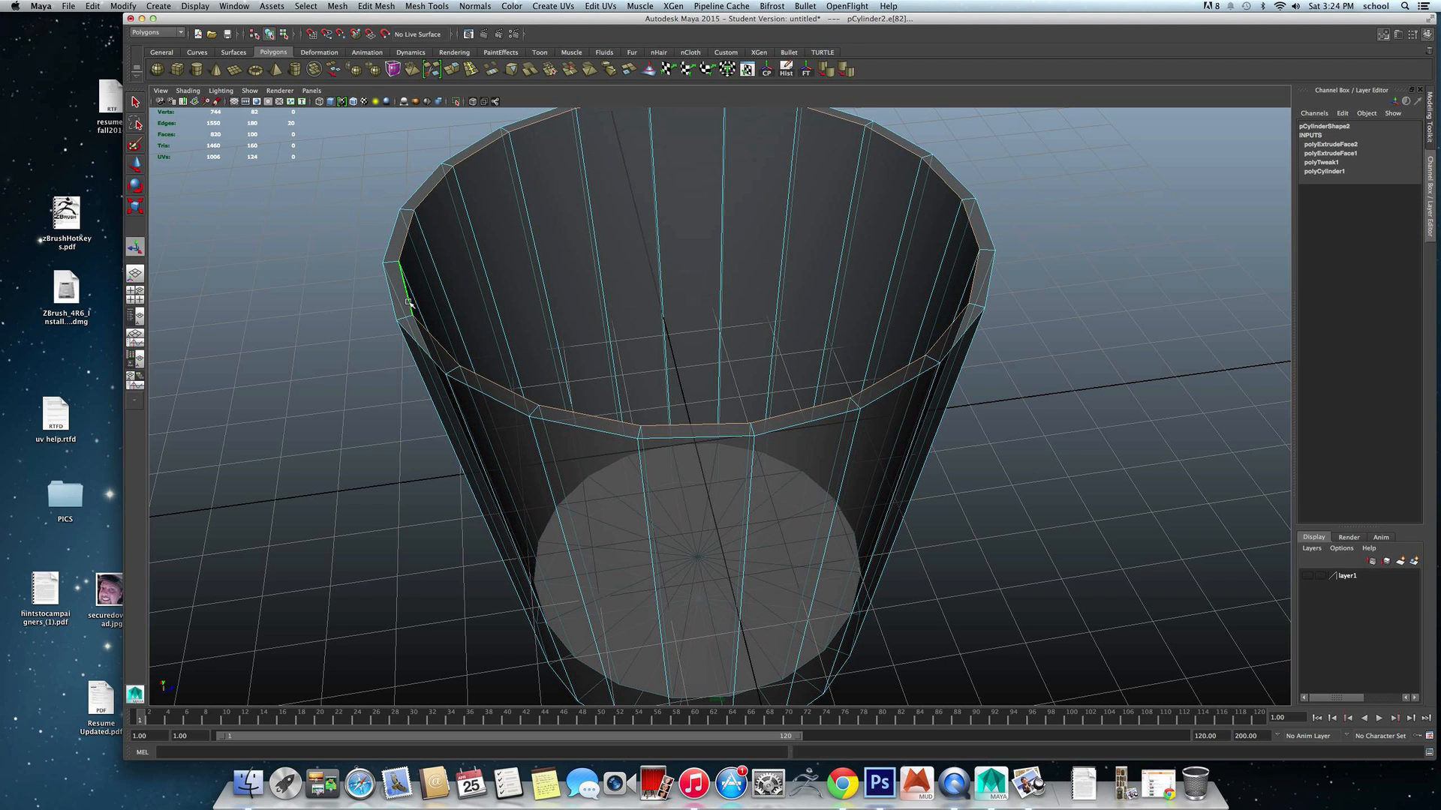
shift+double_click(393, 309)
scroll(407, 321, down, 2)
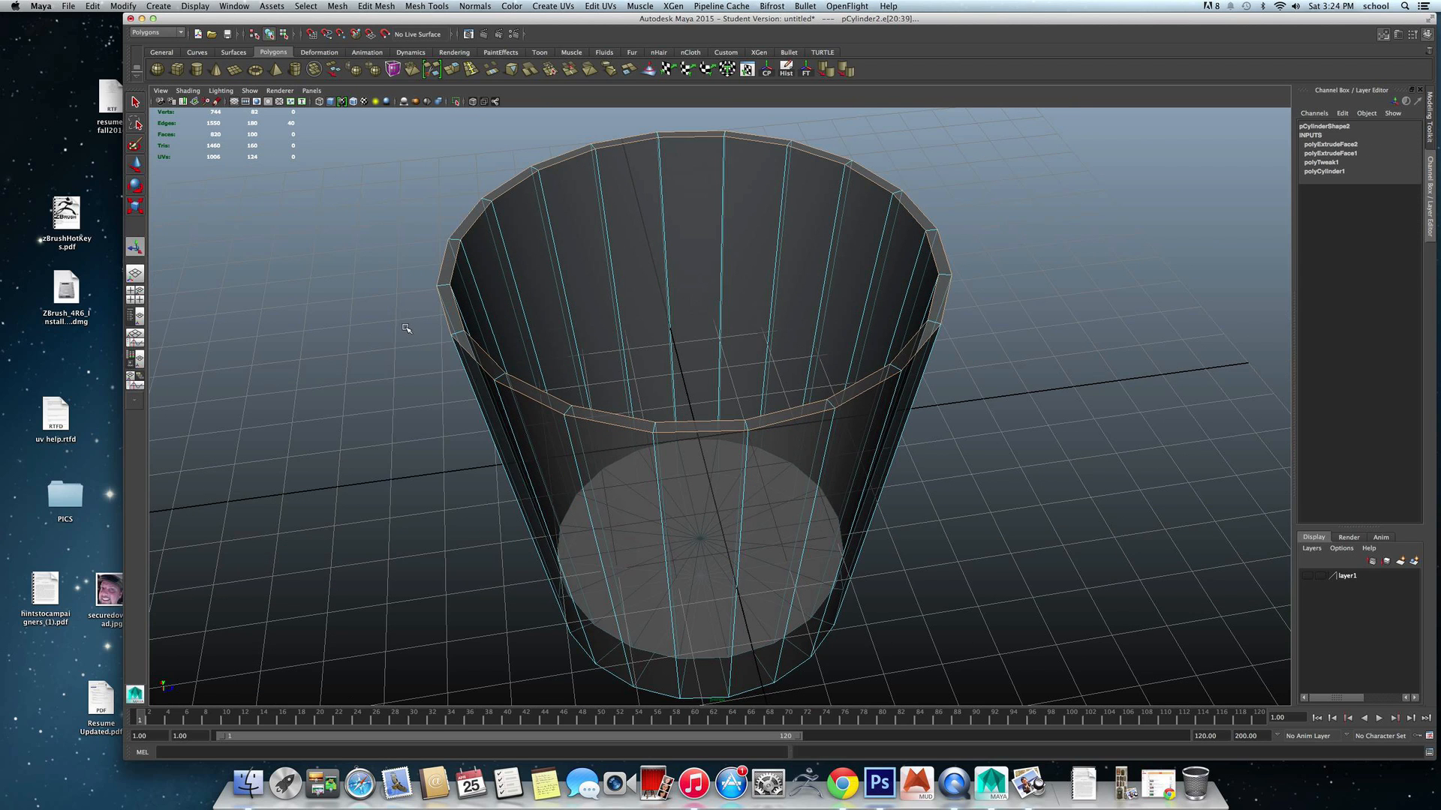
Bevel the selected rim edges with the Modeling Toolkit at an offset of about 0.016.
alt+drag(509, 364, 616, 343)
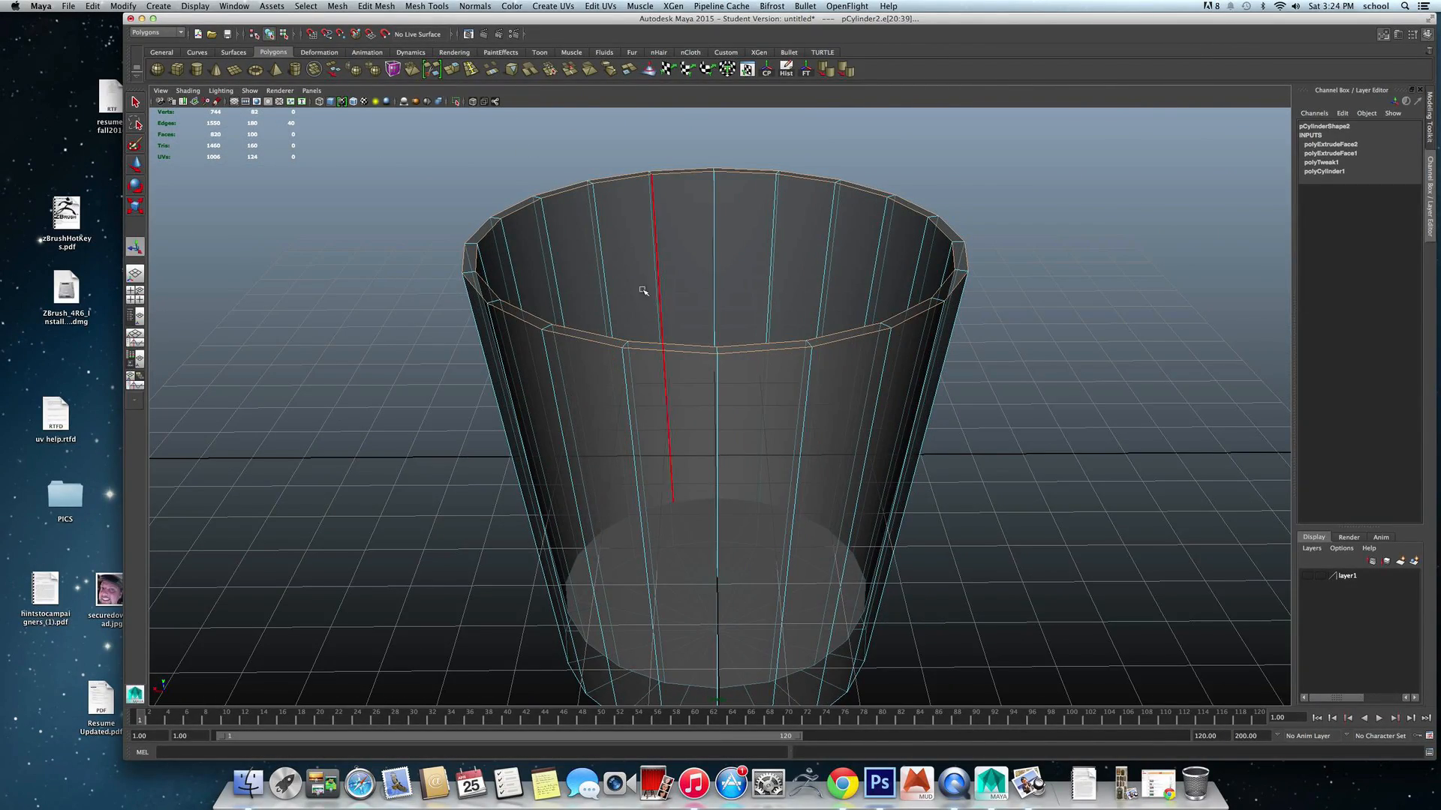
click(1398, 34)
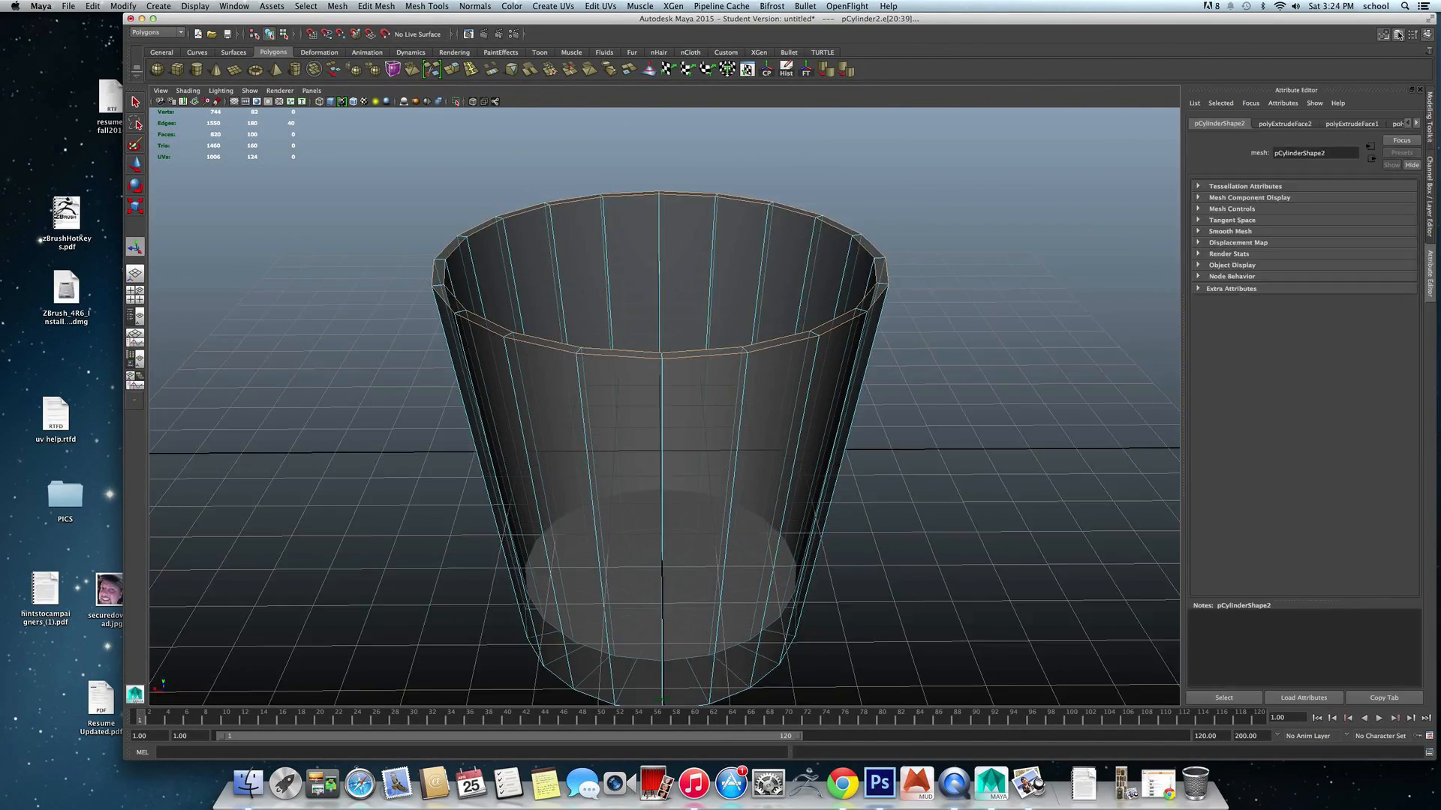
click(1385, 35)
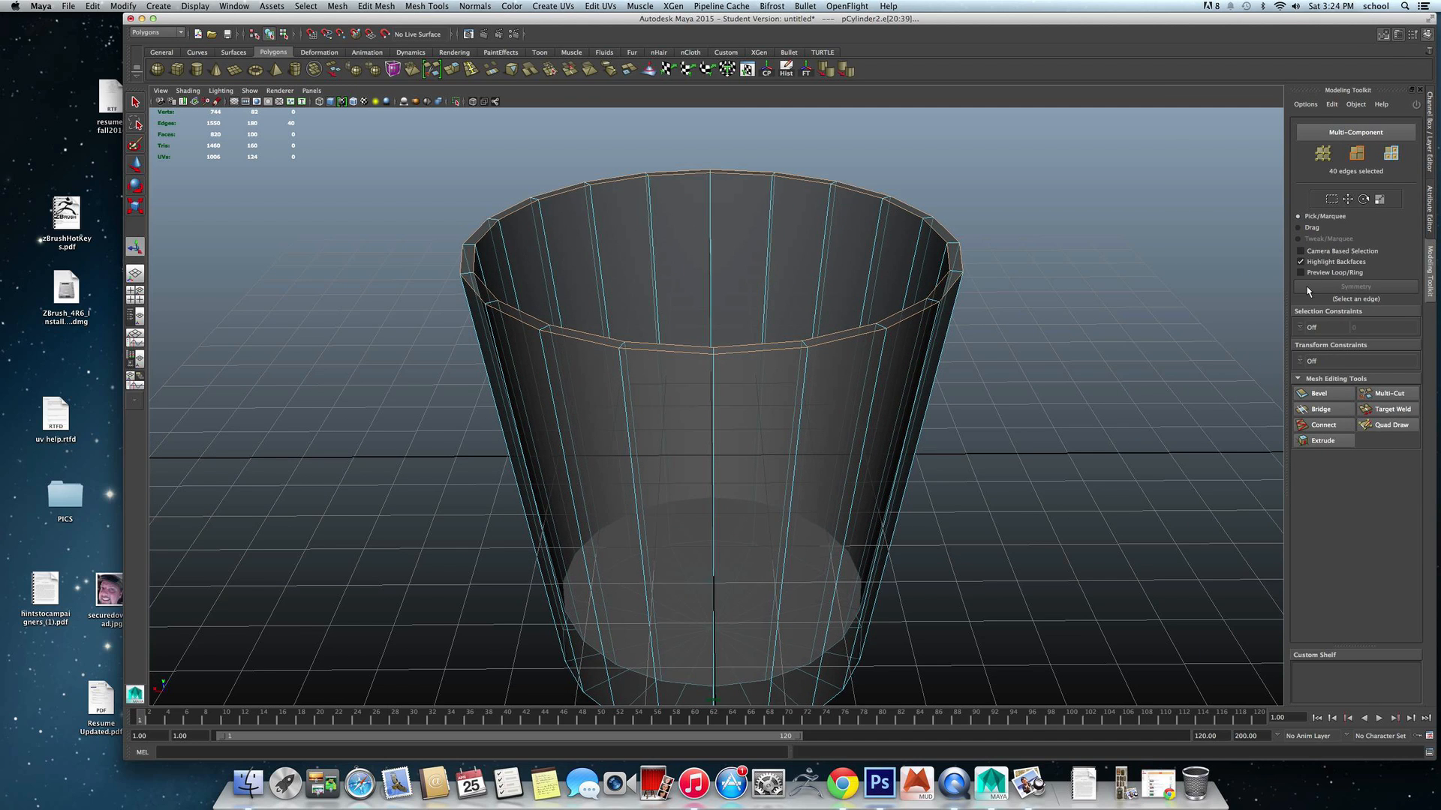
click(1322, 393)
drag(977, 254, 985, 256)
scroll(897, 306, up, 2)
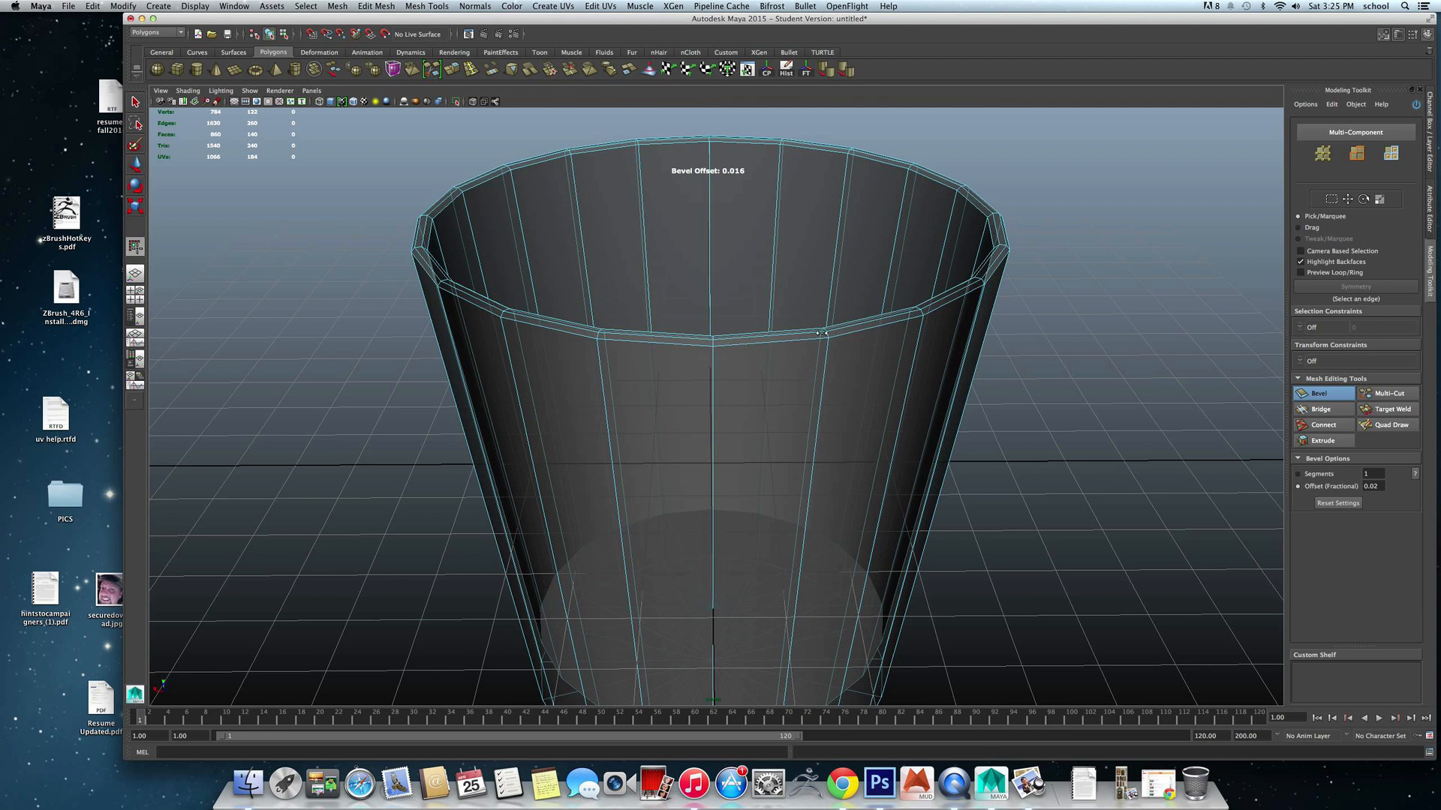
key(q)
Insert an edge loop around the cup's outer wall slightly above mid-height and scale it slightly inward.
right_drag(815, 335, 811, 297)
scroll(814, 360, down, 4)
alt+drag(814, 360, 795, 330)
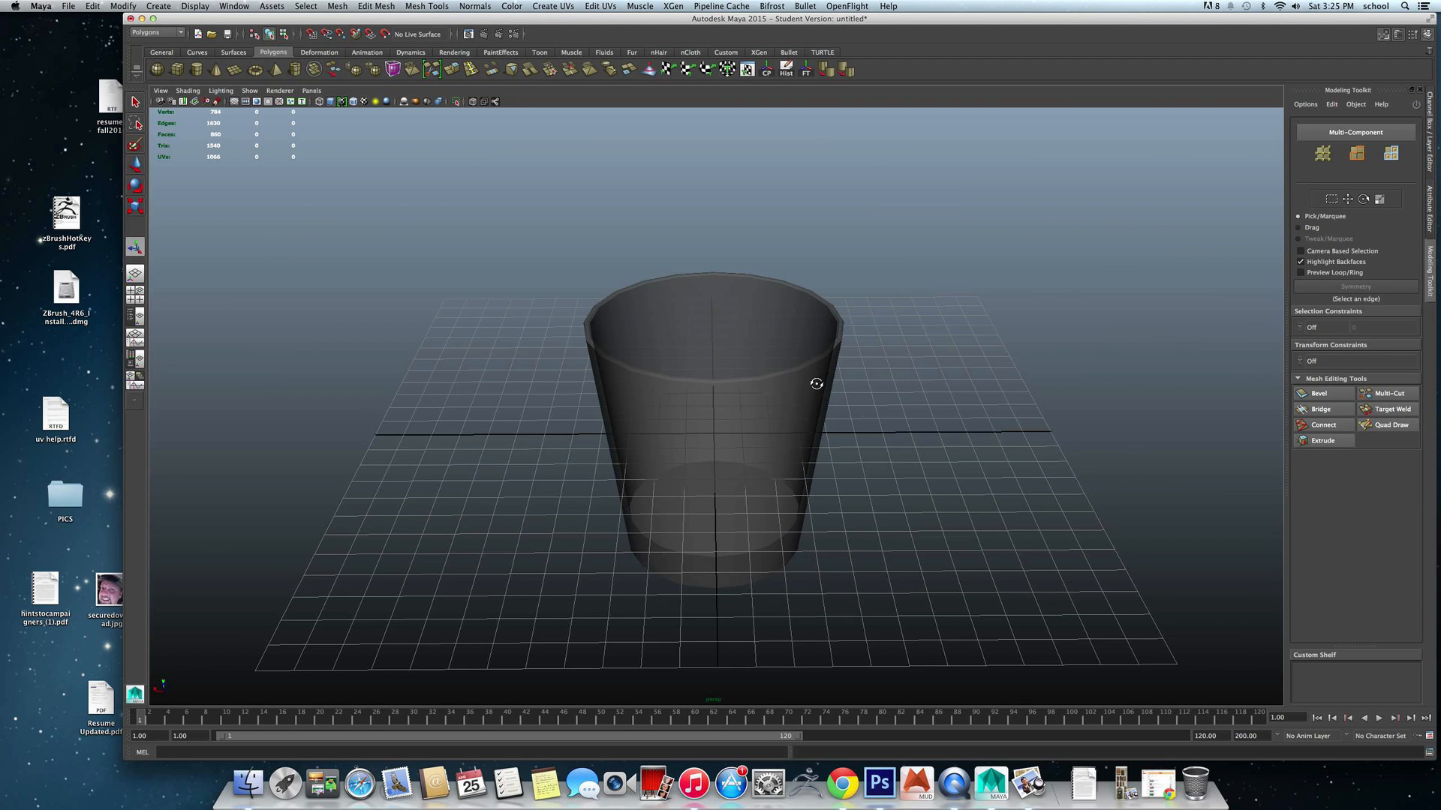
click(773, 360)
scroll(717, 361, up, 3)
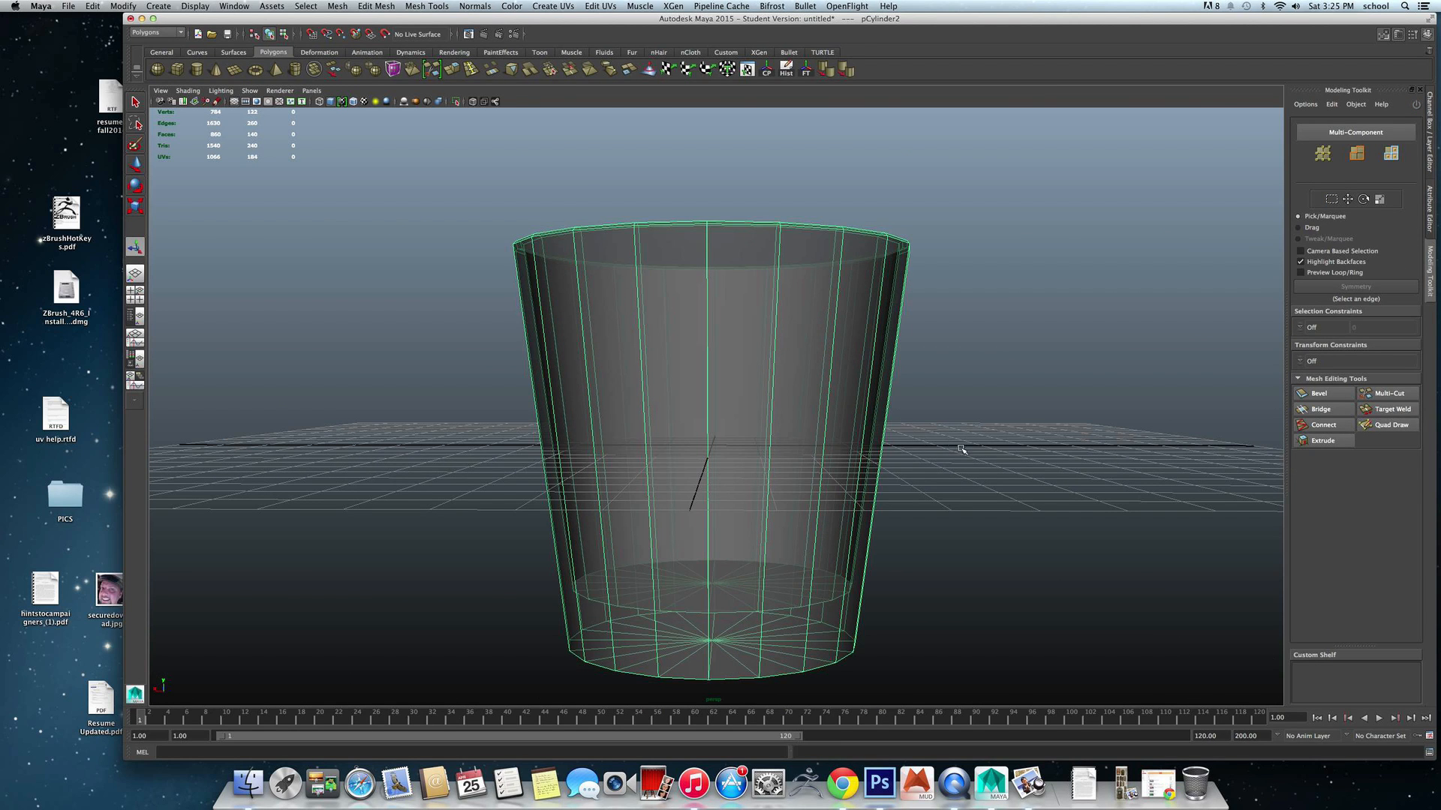
click(471, 70)
drag(643, 383, 703, 391)
key(r)
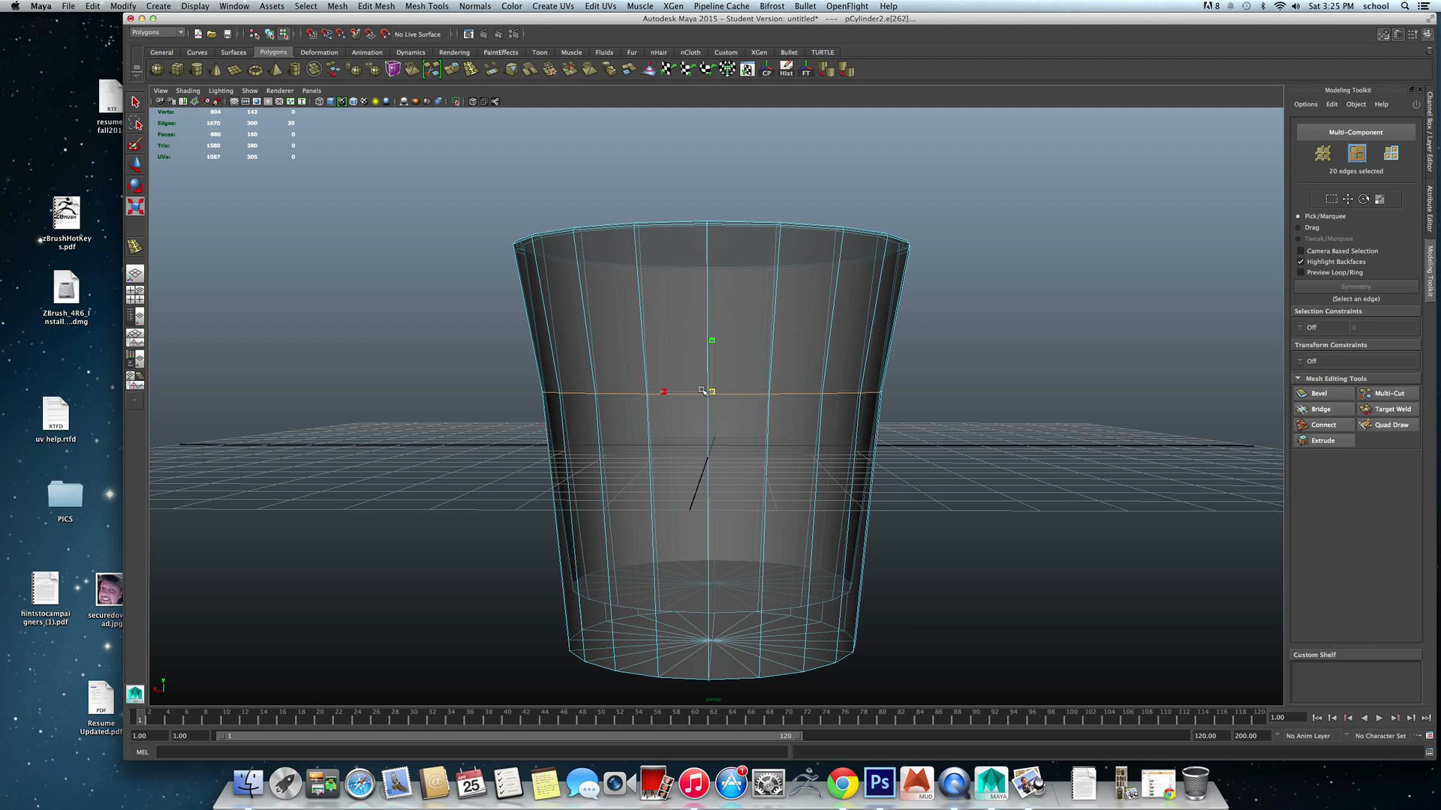
click(938, 418)
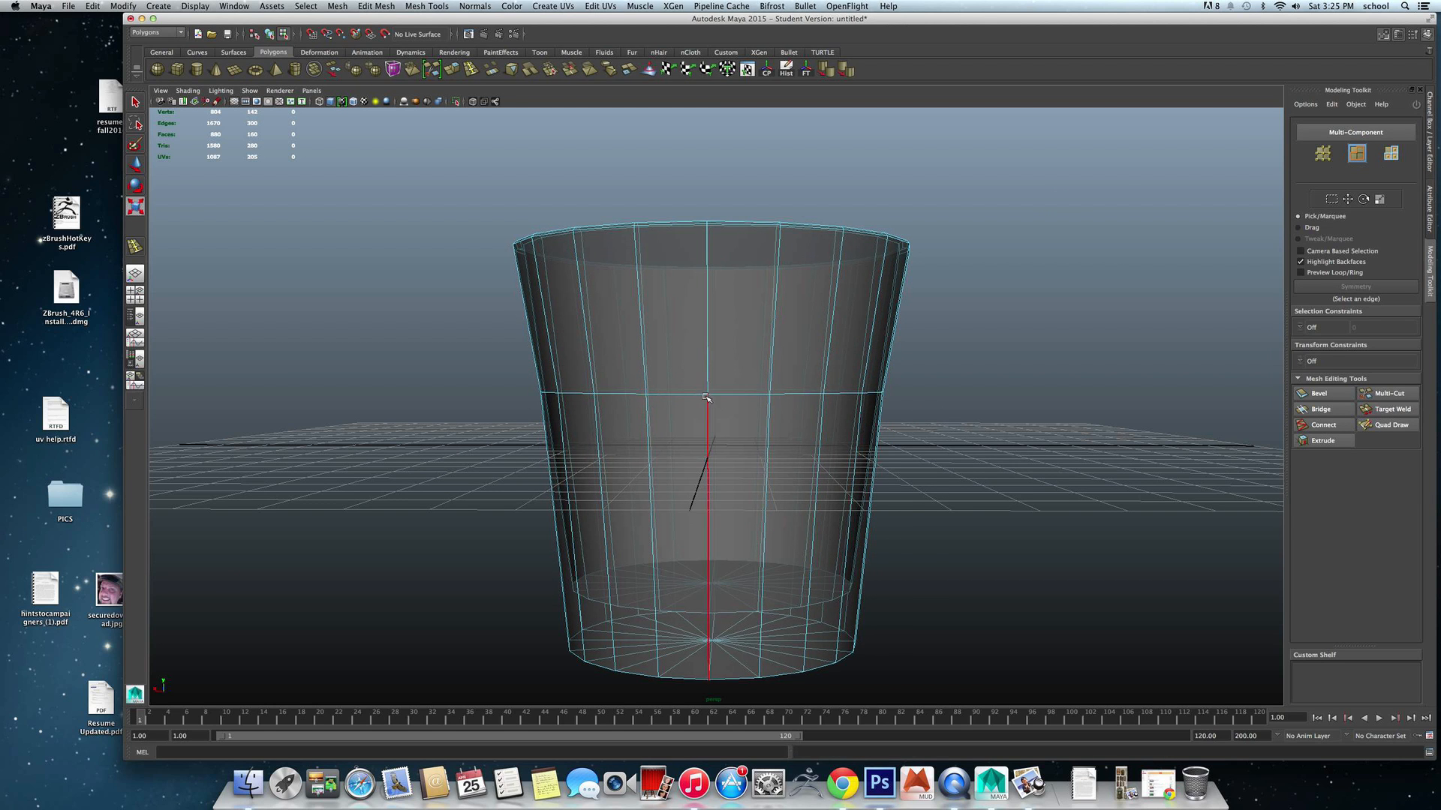
Leave component editing and reselect the whole cup.
key(F8)
alt+drag(790, 379, 759, 373)
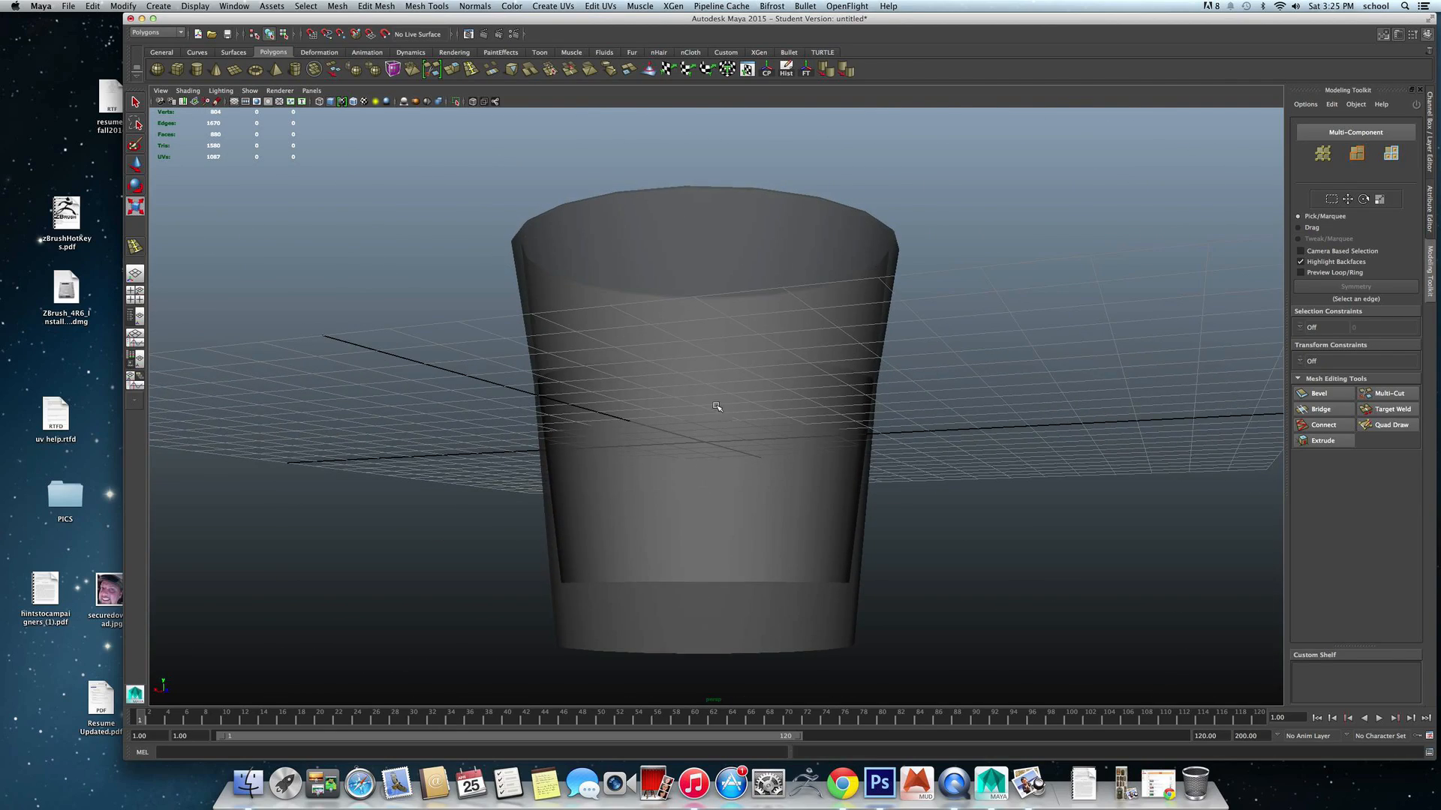
click(670, 367)
alt+drag(670, 367, 681, 337)
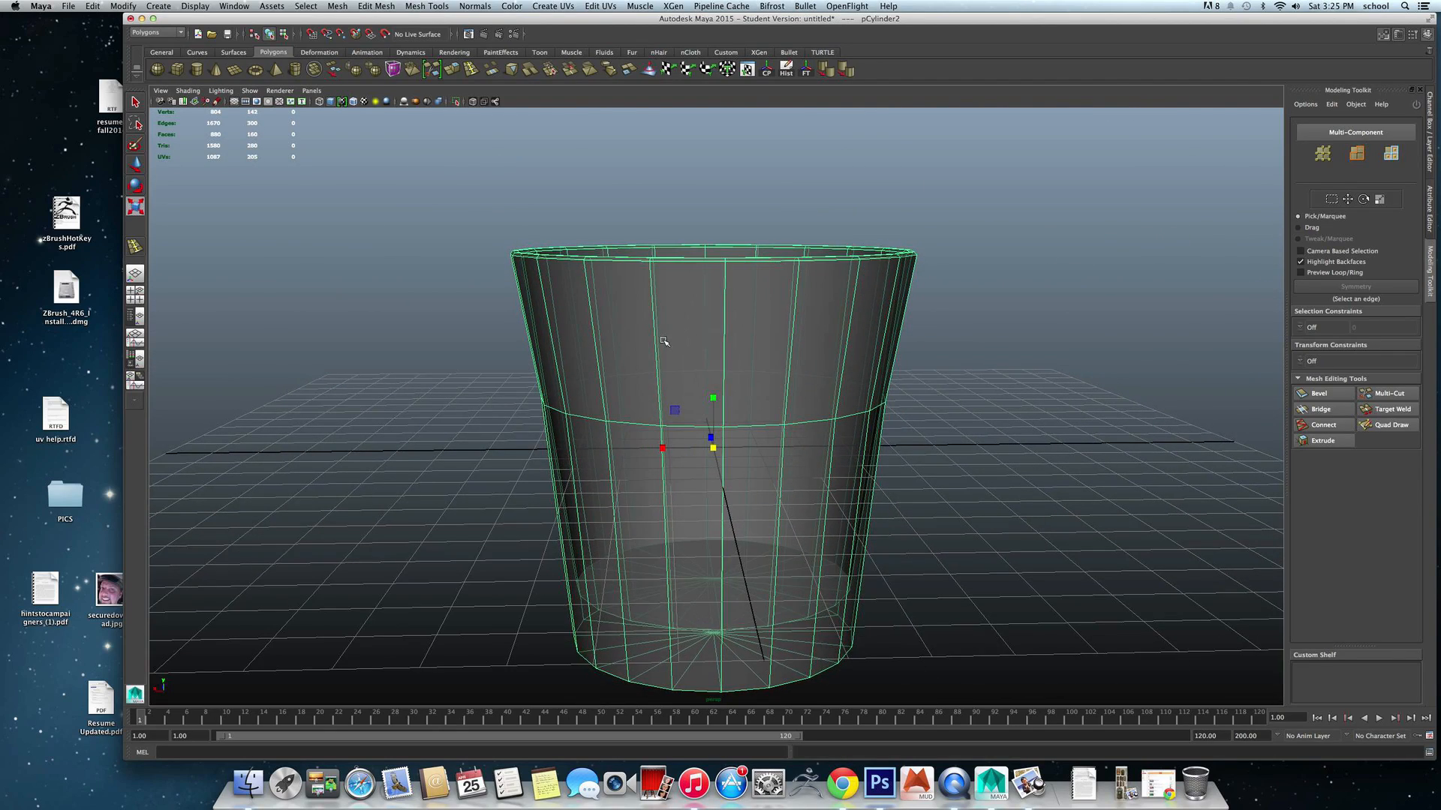
Try to insert supporting edge loops just below the cup's rim.
click(471, 69)
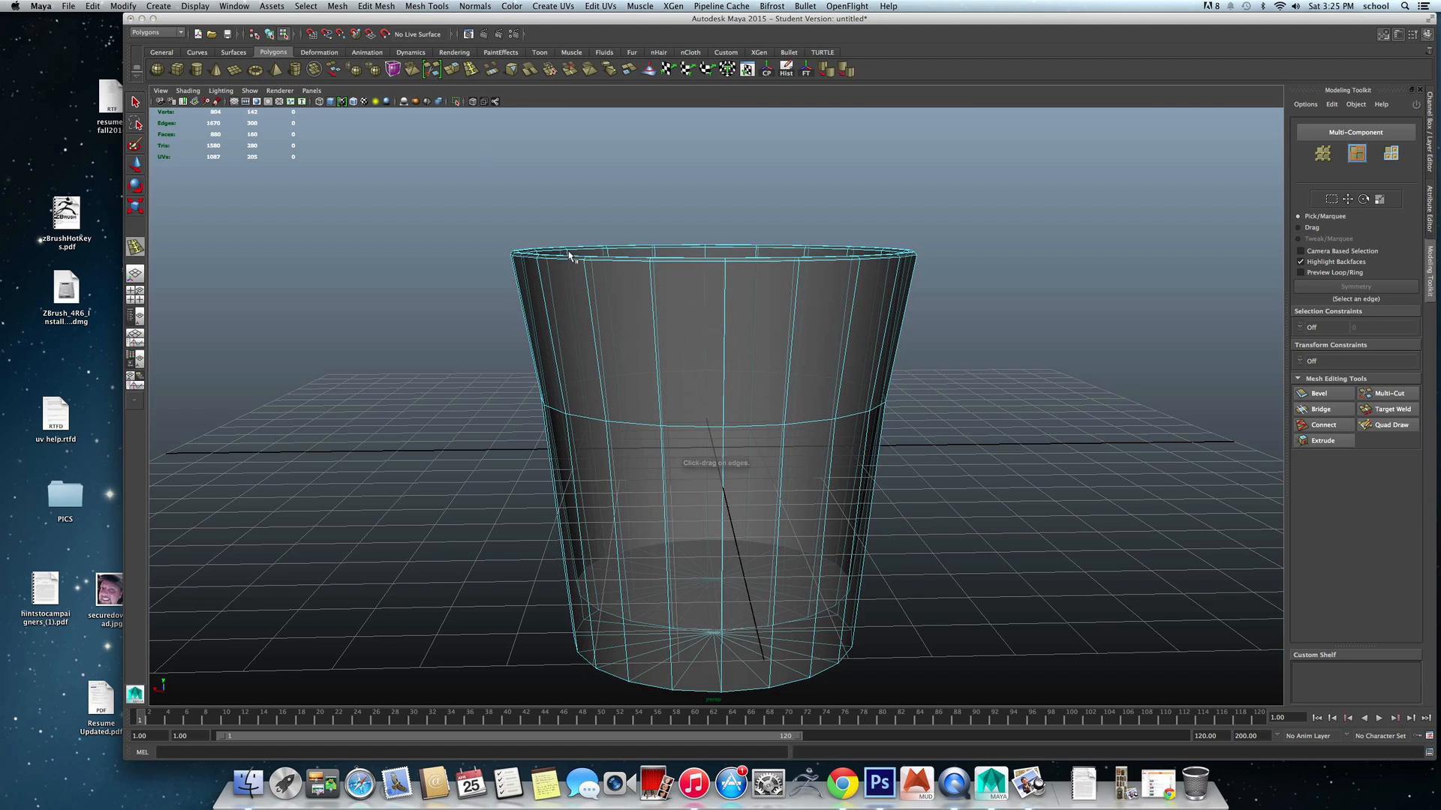
scroll(541, 235, up, 3)
click(596, 156)
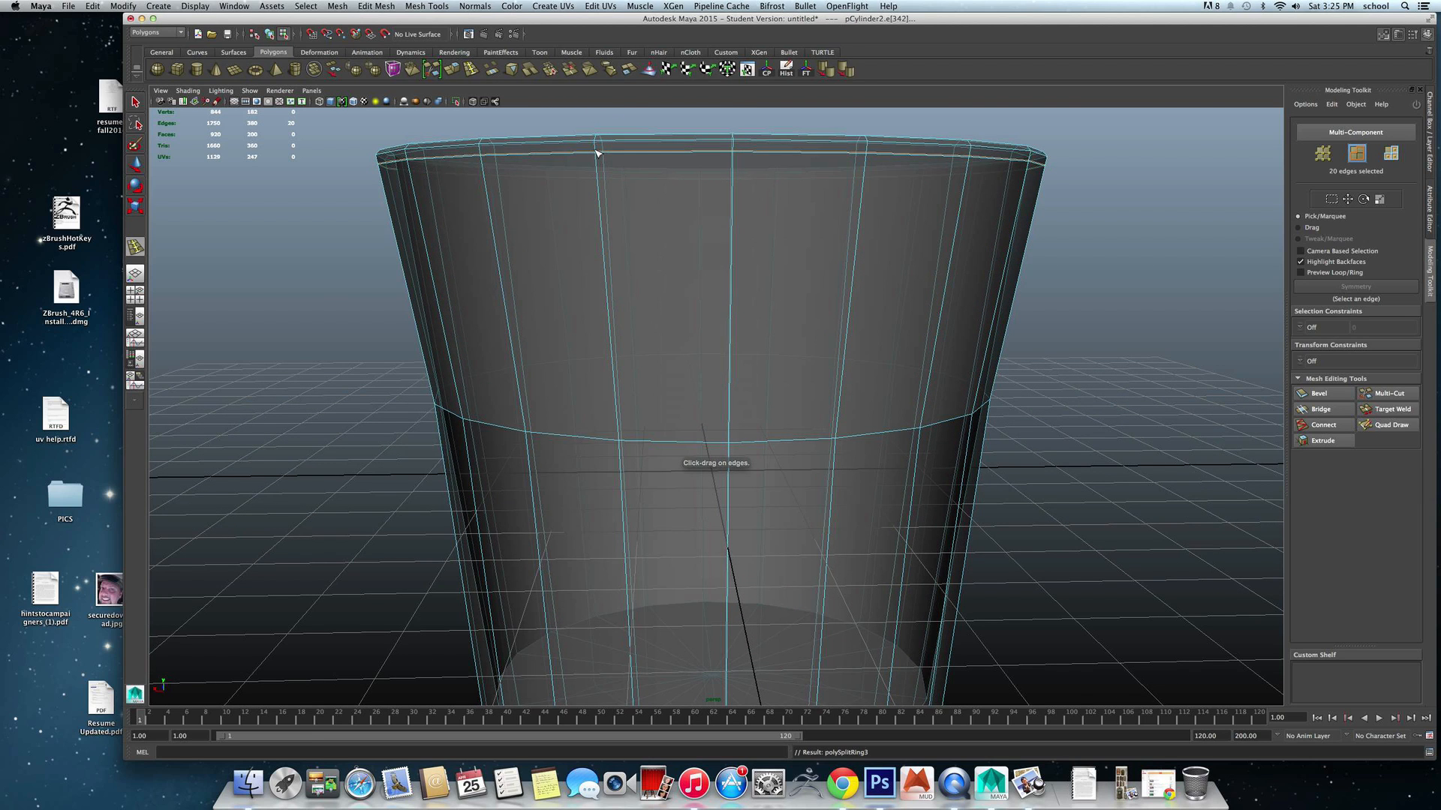
key(ctrl+z)
key(ctrl+z)
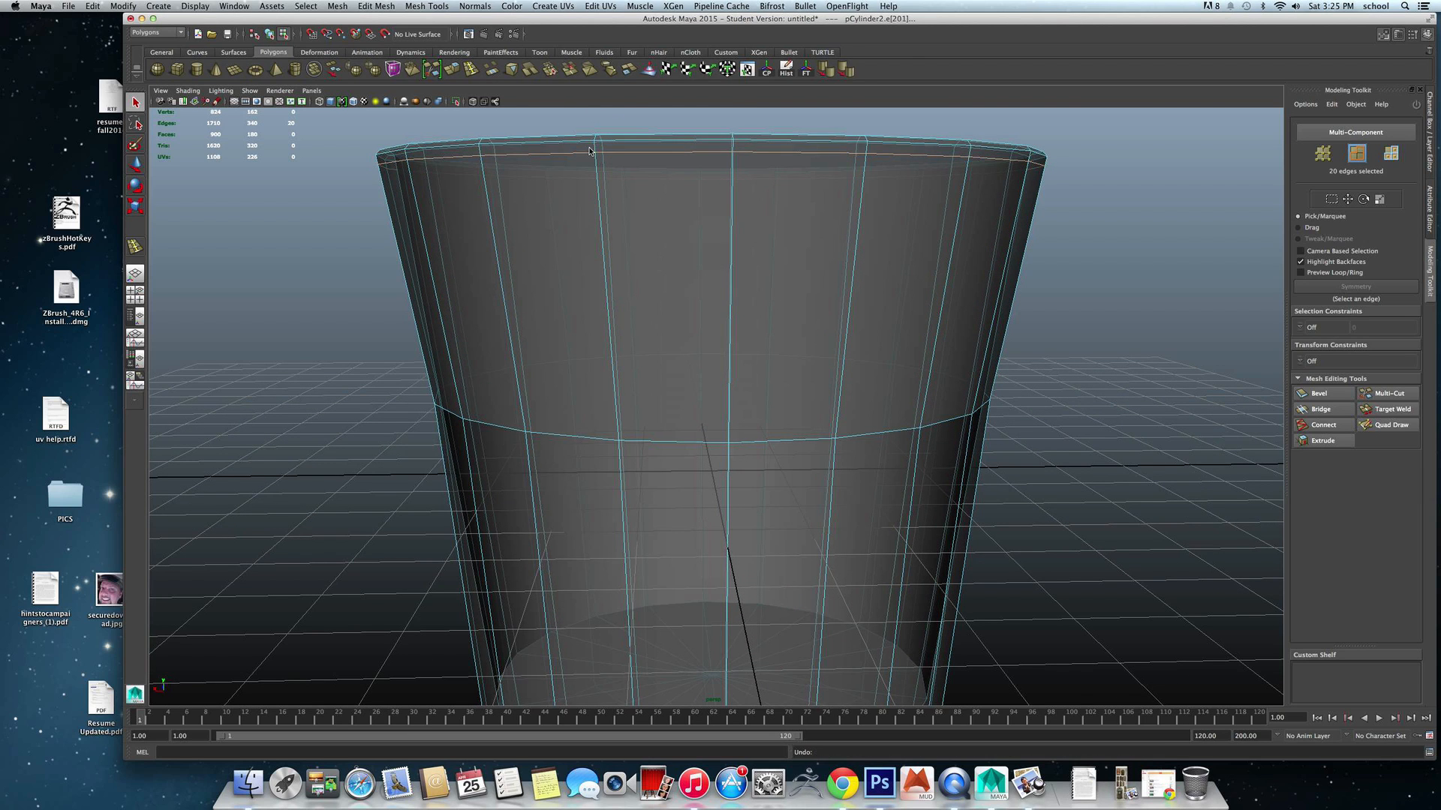
Restart the Insert Edge Loop tool on the whole cup and add supporting loops close to the rim.
key(F8)
click(468, 72)
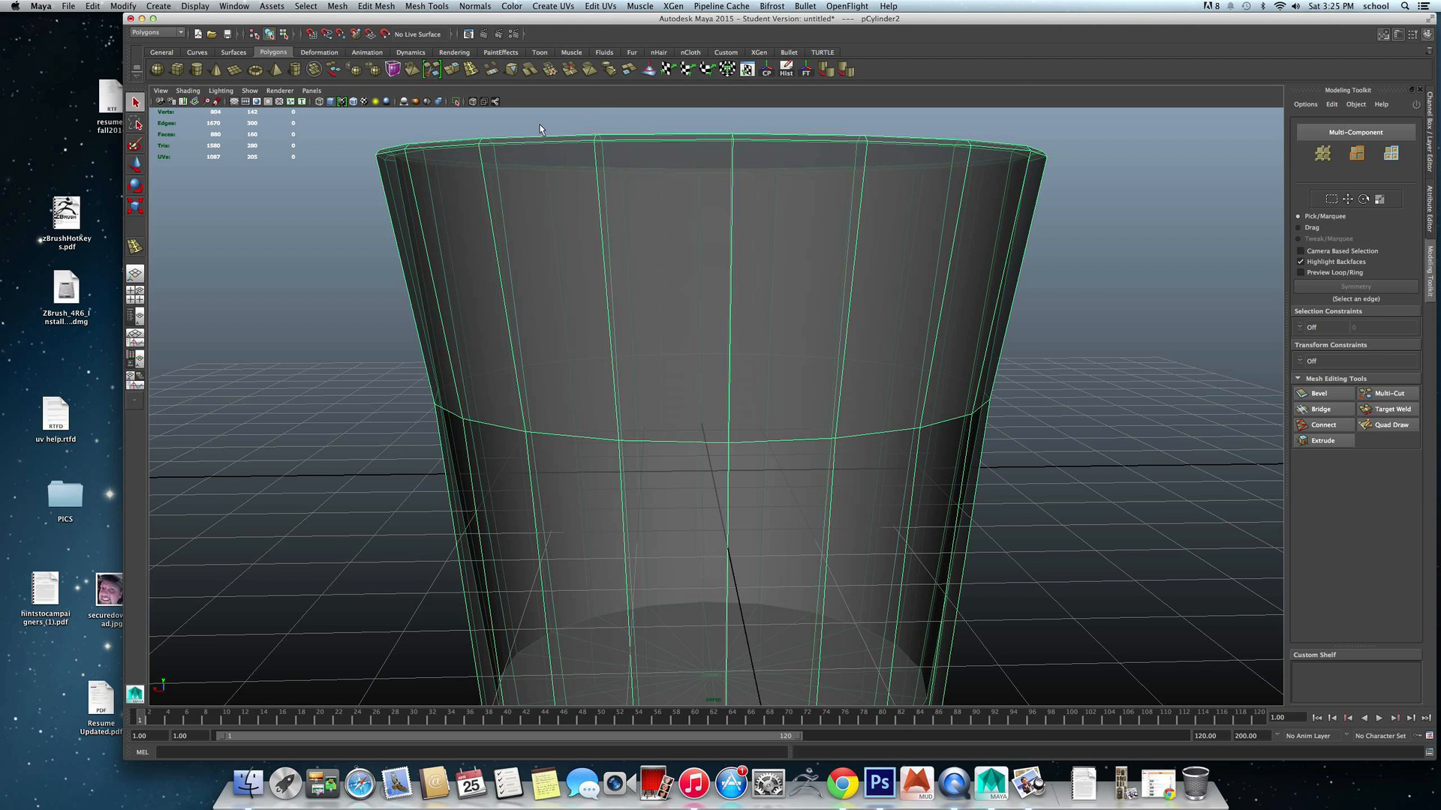
drag(596, 153, 426, 152)
Try to insert supporting edge loops just above the cup's bottom edge.
alt+drag(653, 357, 695, 385)
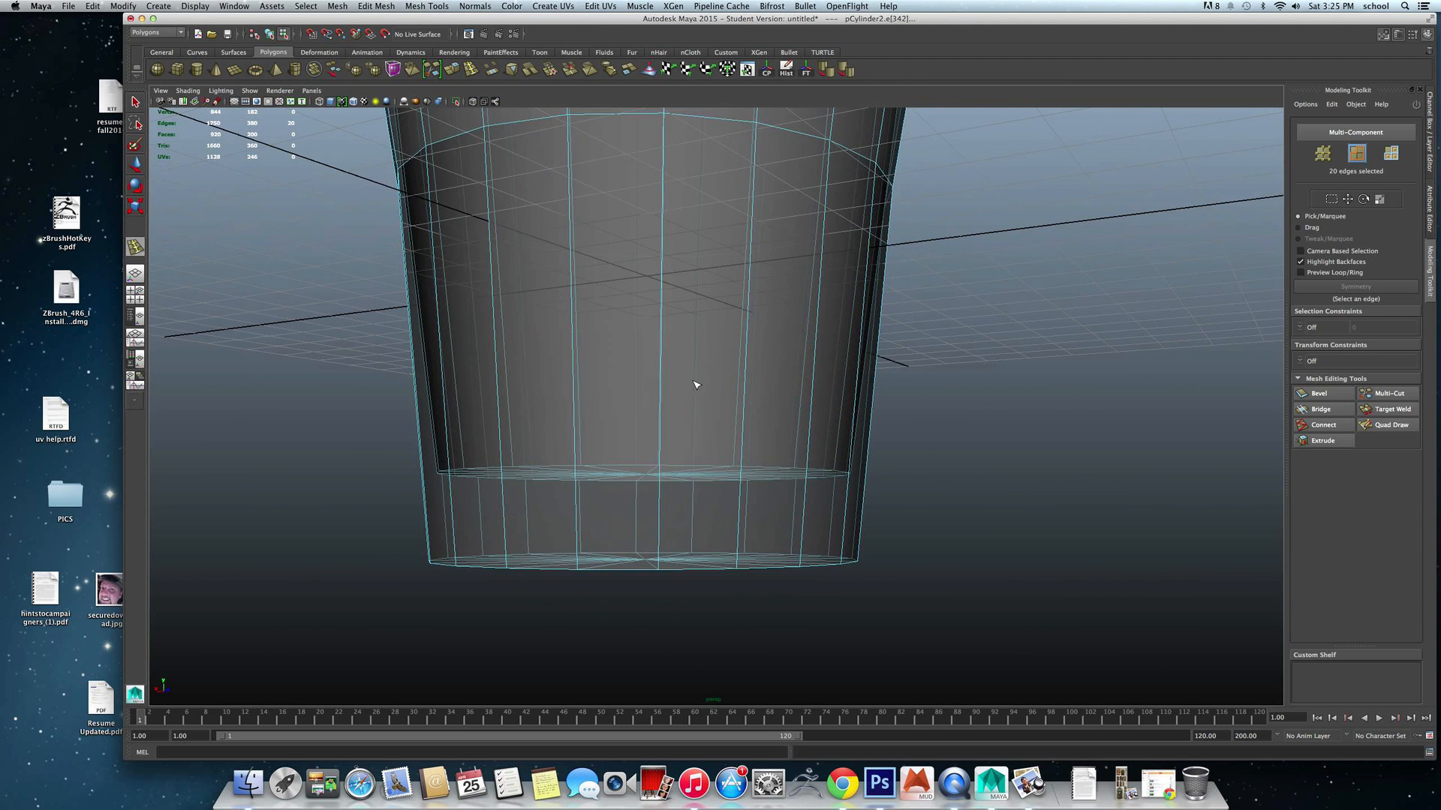
click(660, 555)
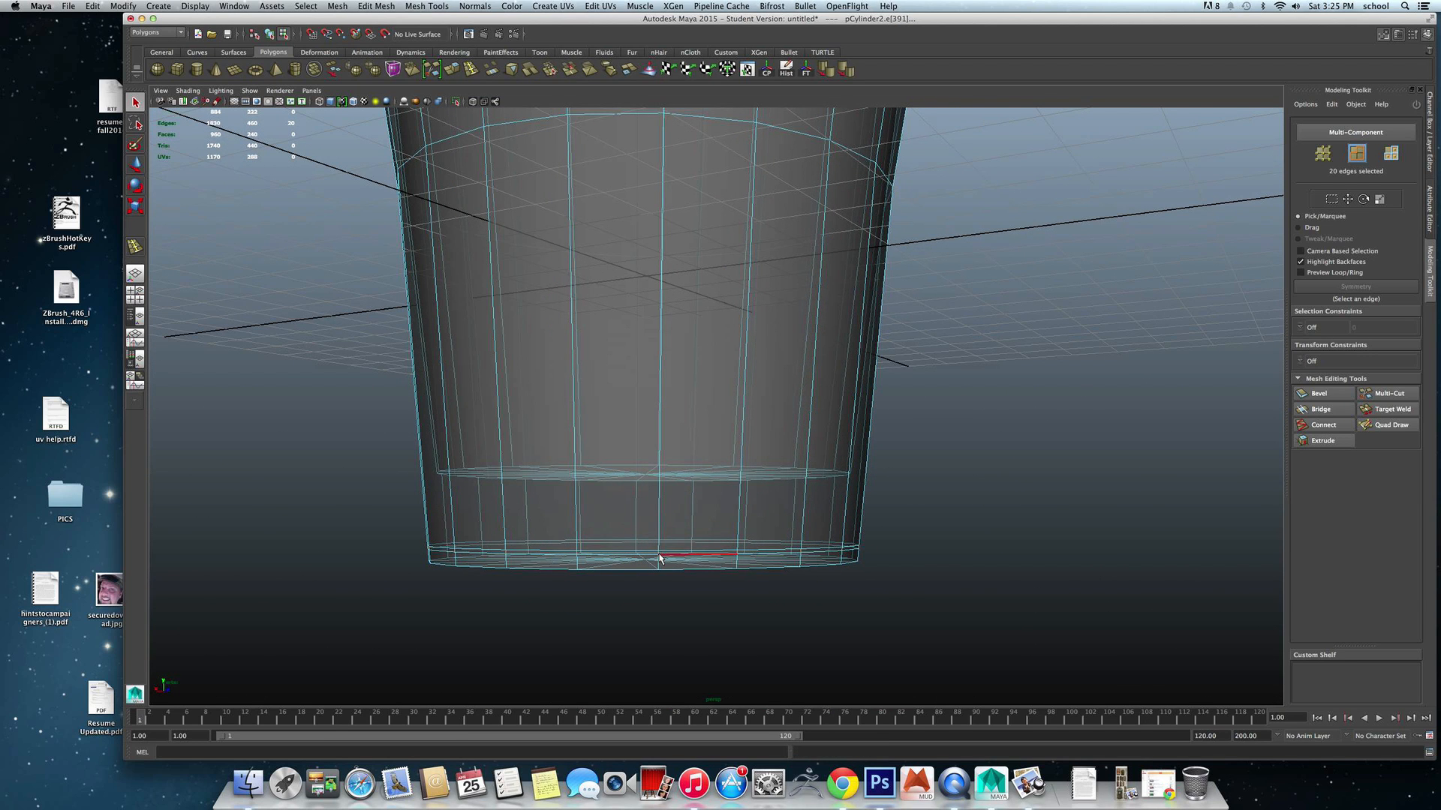
key(z)
key(z)
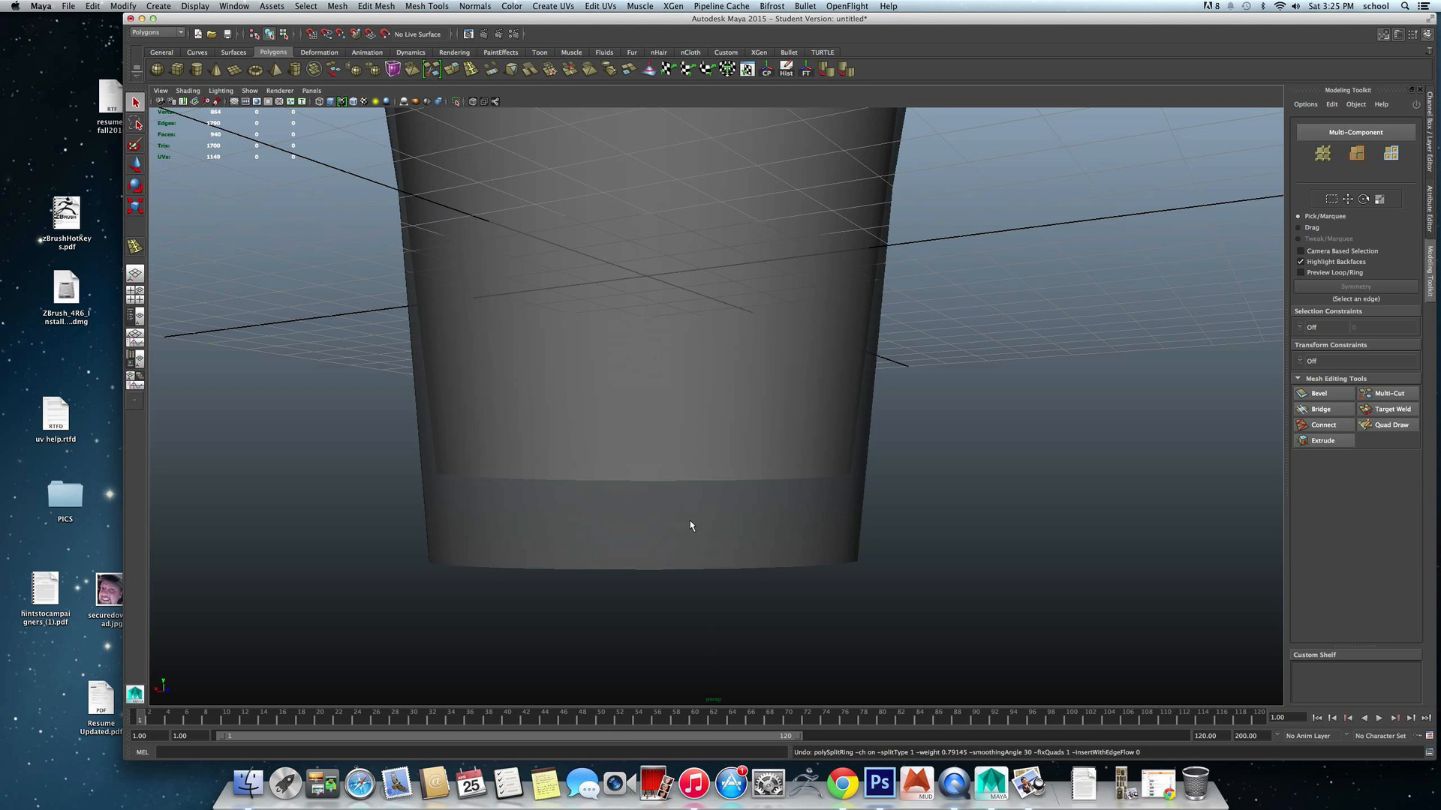
Undo the supporting edge loops near the cup's bottom edge and return the cup to object mode.
click(690, 526)
key(F10)
alt+drag(626, 557, 595, 553)
key(z)
key(z)
key(z)
key(z)
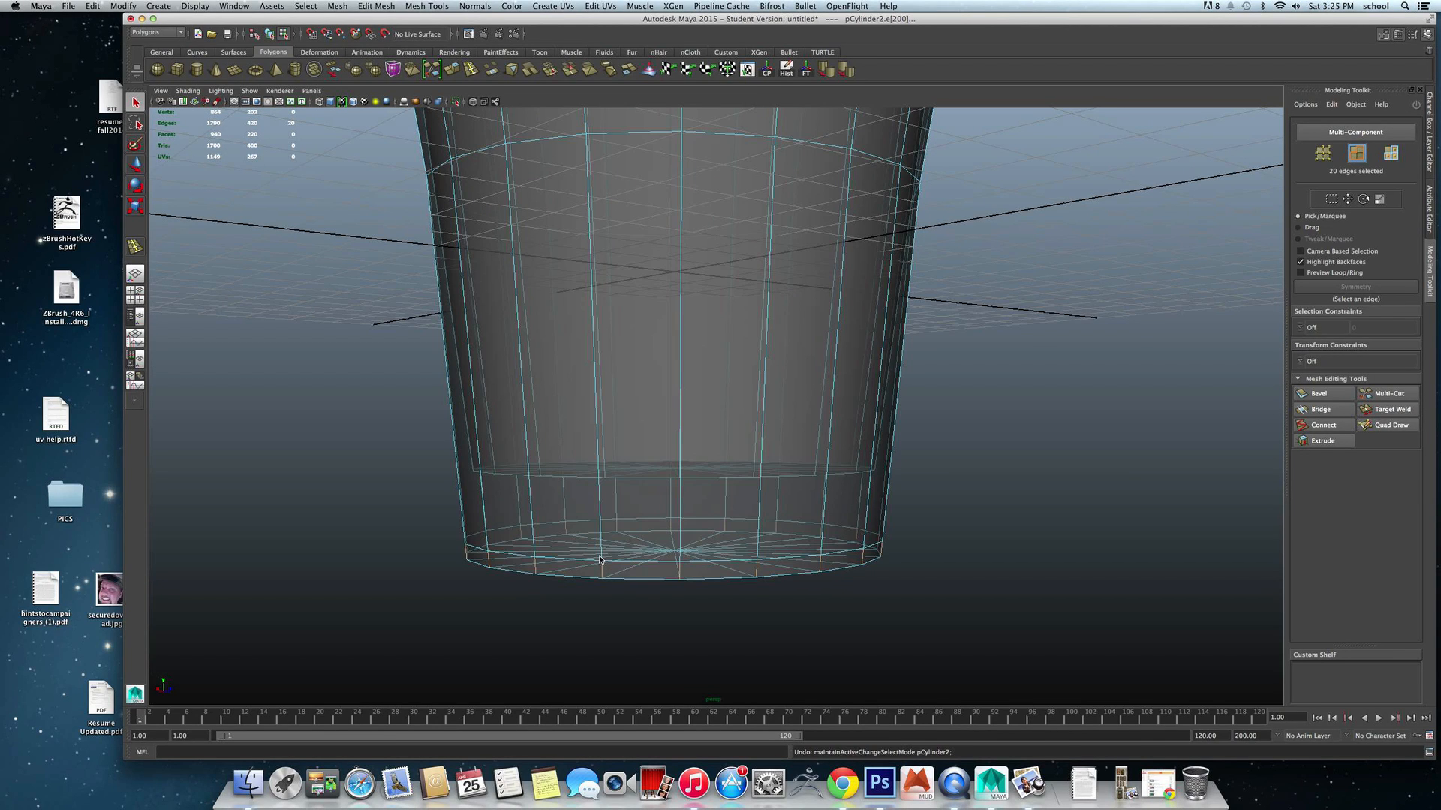
right_drag(599, 557, 598, 529)
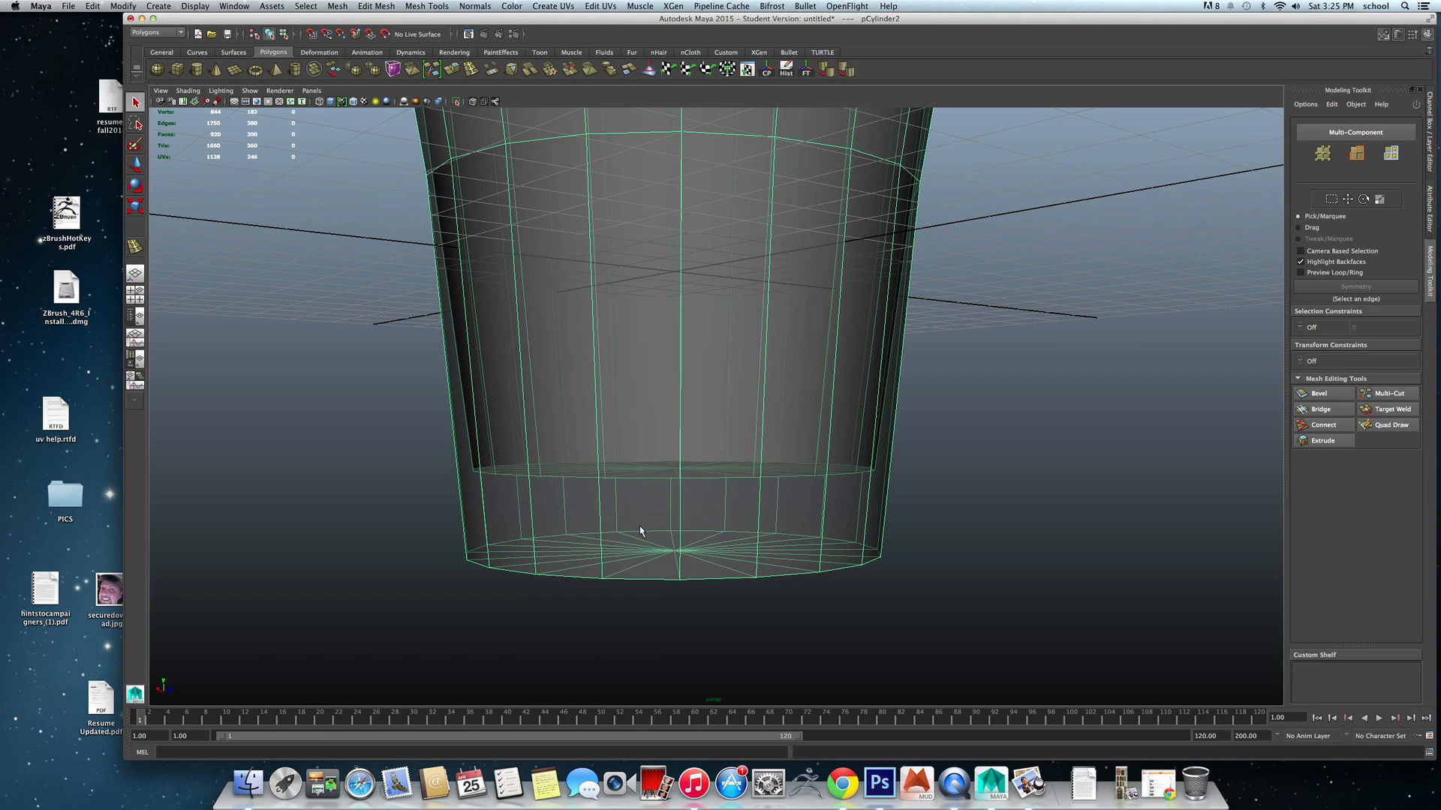
Insert a supporting edge loop close to the cup's bottom edge and return to object mode.
click(471, 69)
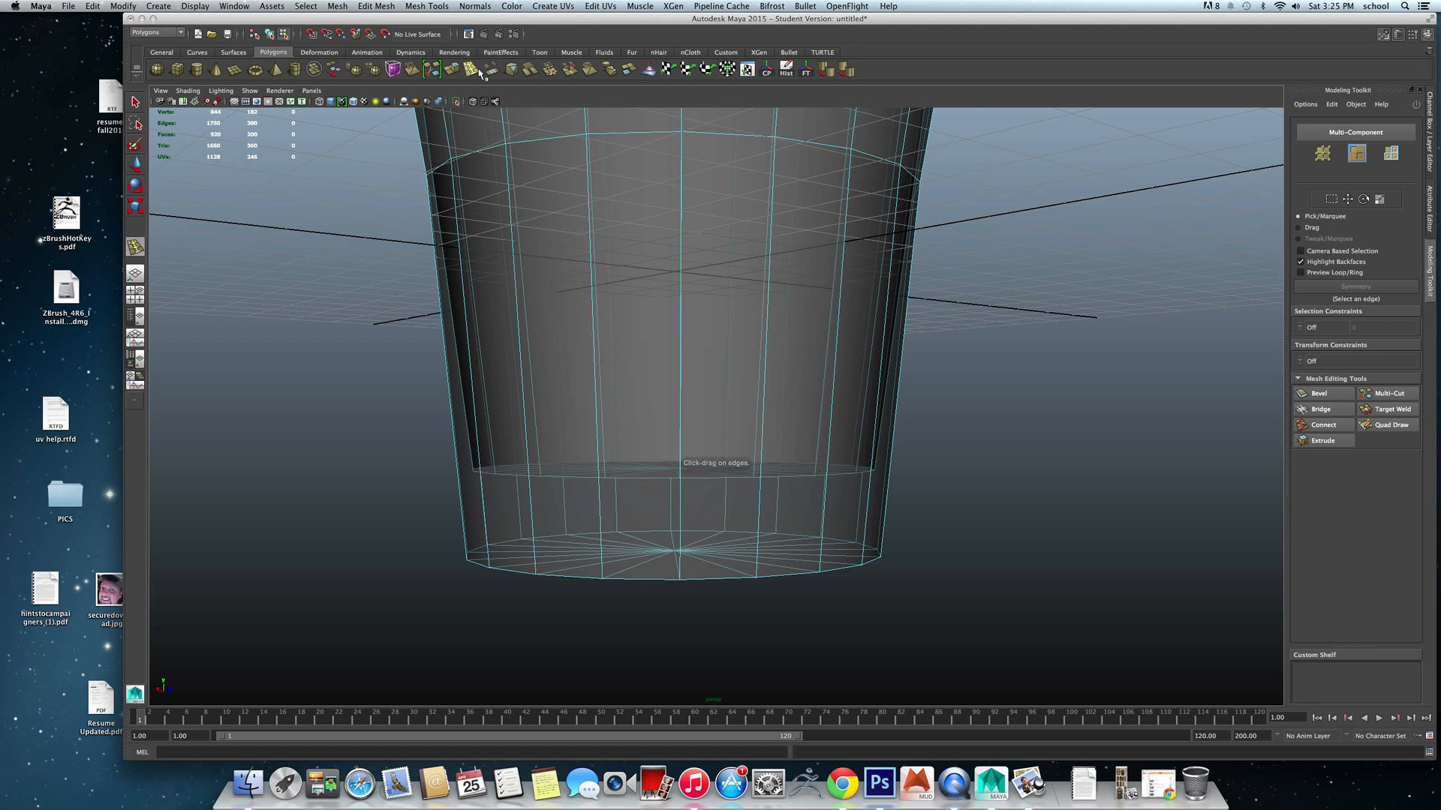
drag(603, 568, 619, 536)
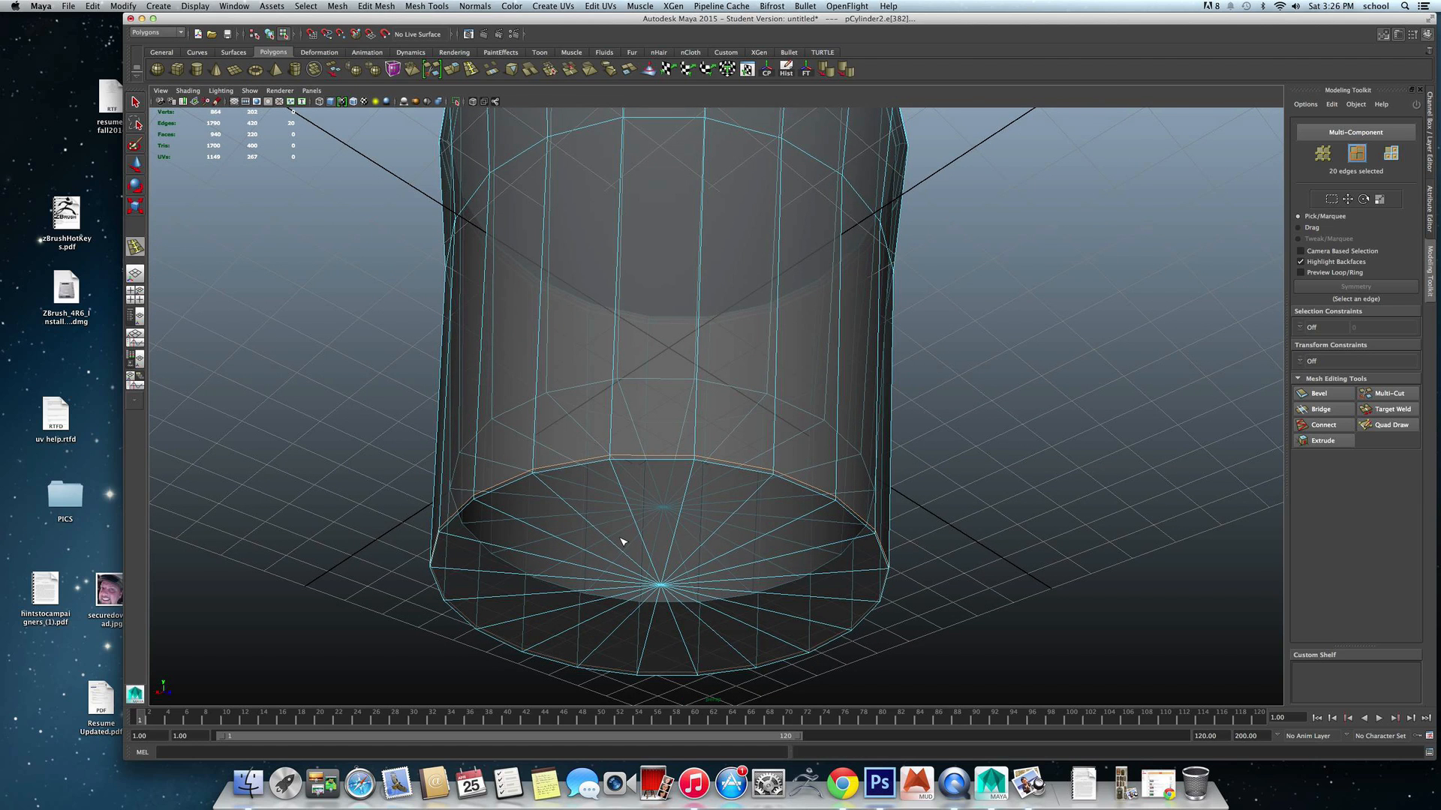
key(q)
right_drag(621, 547, 651, 522)
Extrude the 20 faces of the cup's underside and scale them slightly inward together around their common centre.
mouse_move(652, 523)
alt+mouse_down()
mouse_move(683, 552)
mouse_move(628, 531)
alt+mouse_up()
right_drag(628, 532, 633, 547)
drag(360, 515, 685, 582)
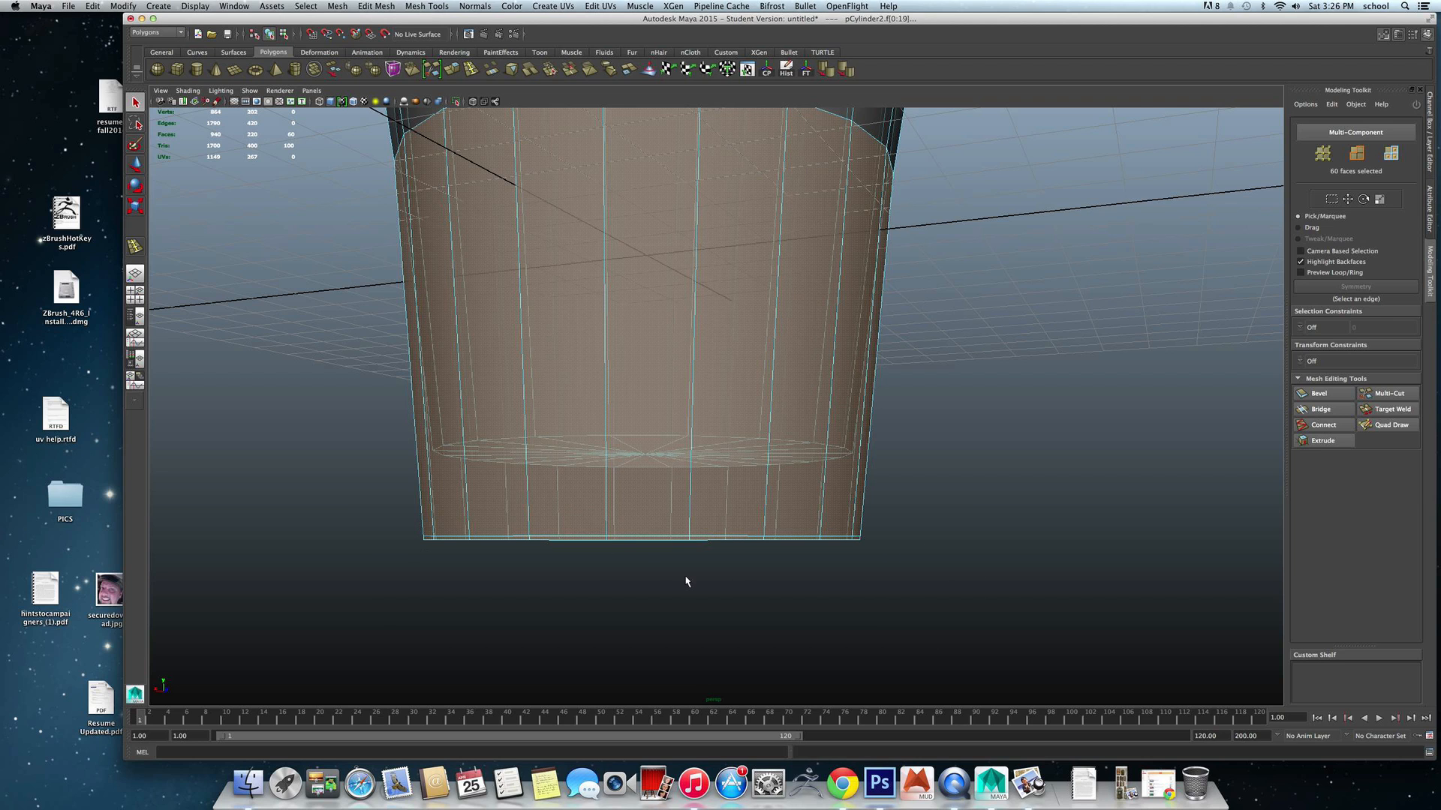
drag(396, 506, 955, 666)
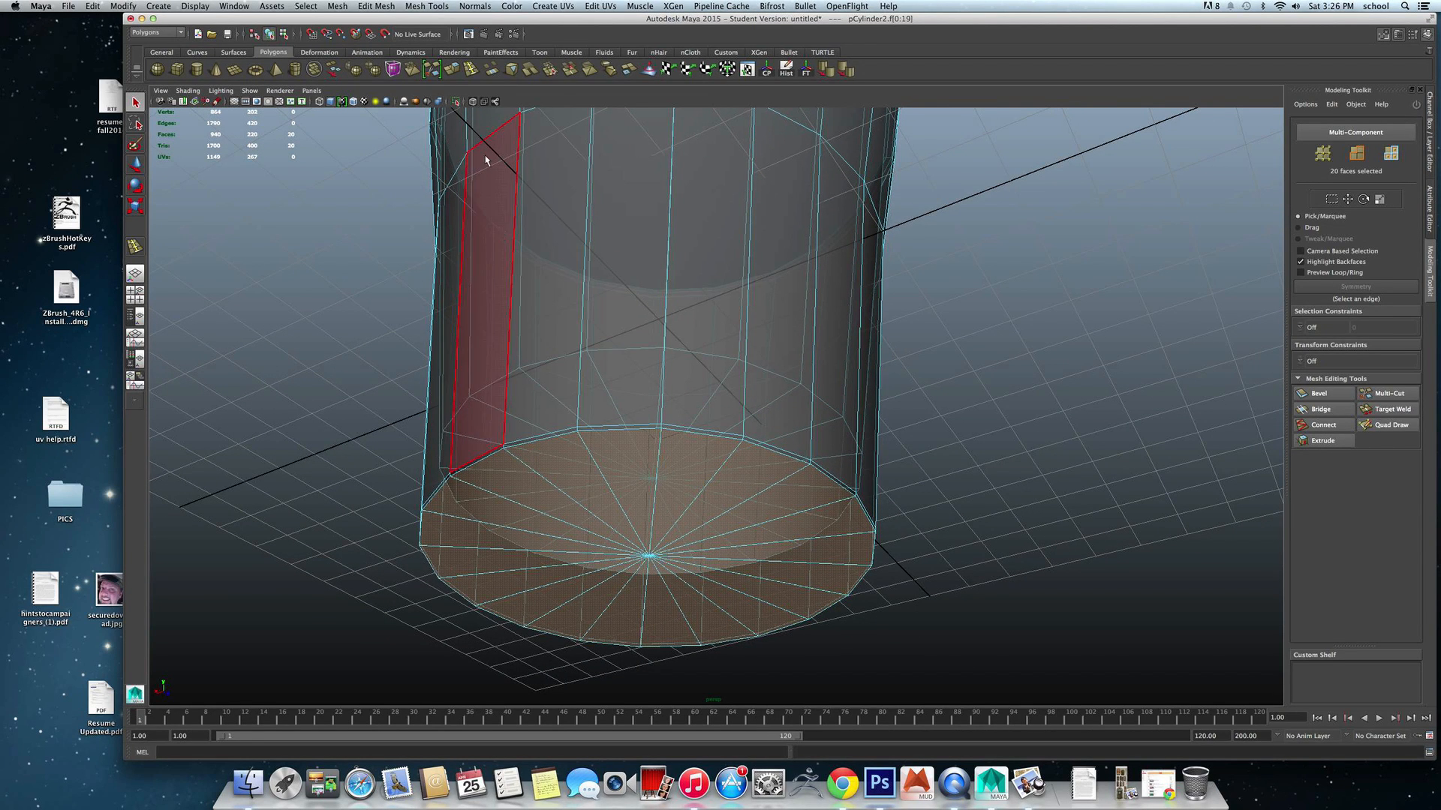
key(ctrl+e)
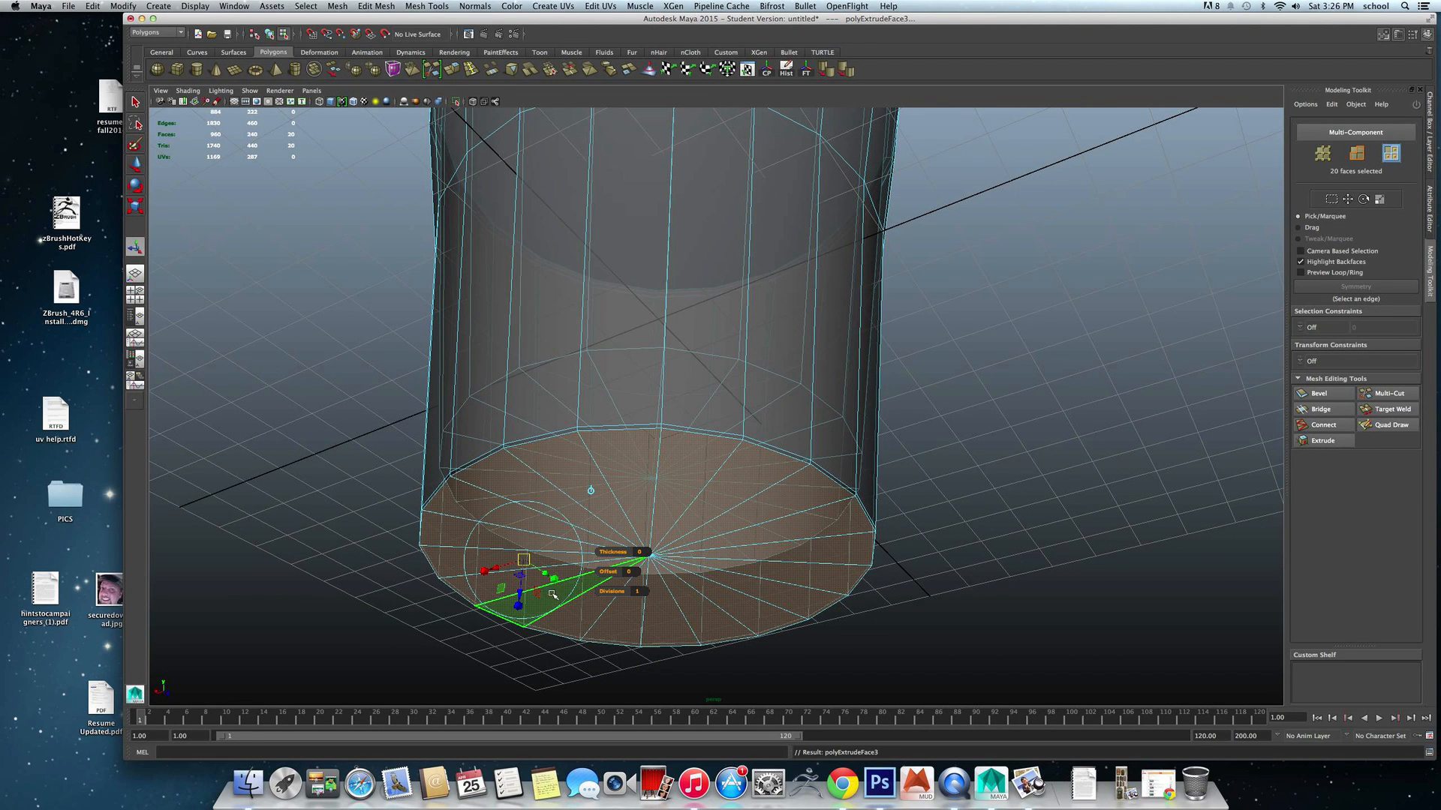
click(591, 490)
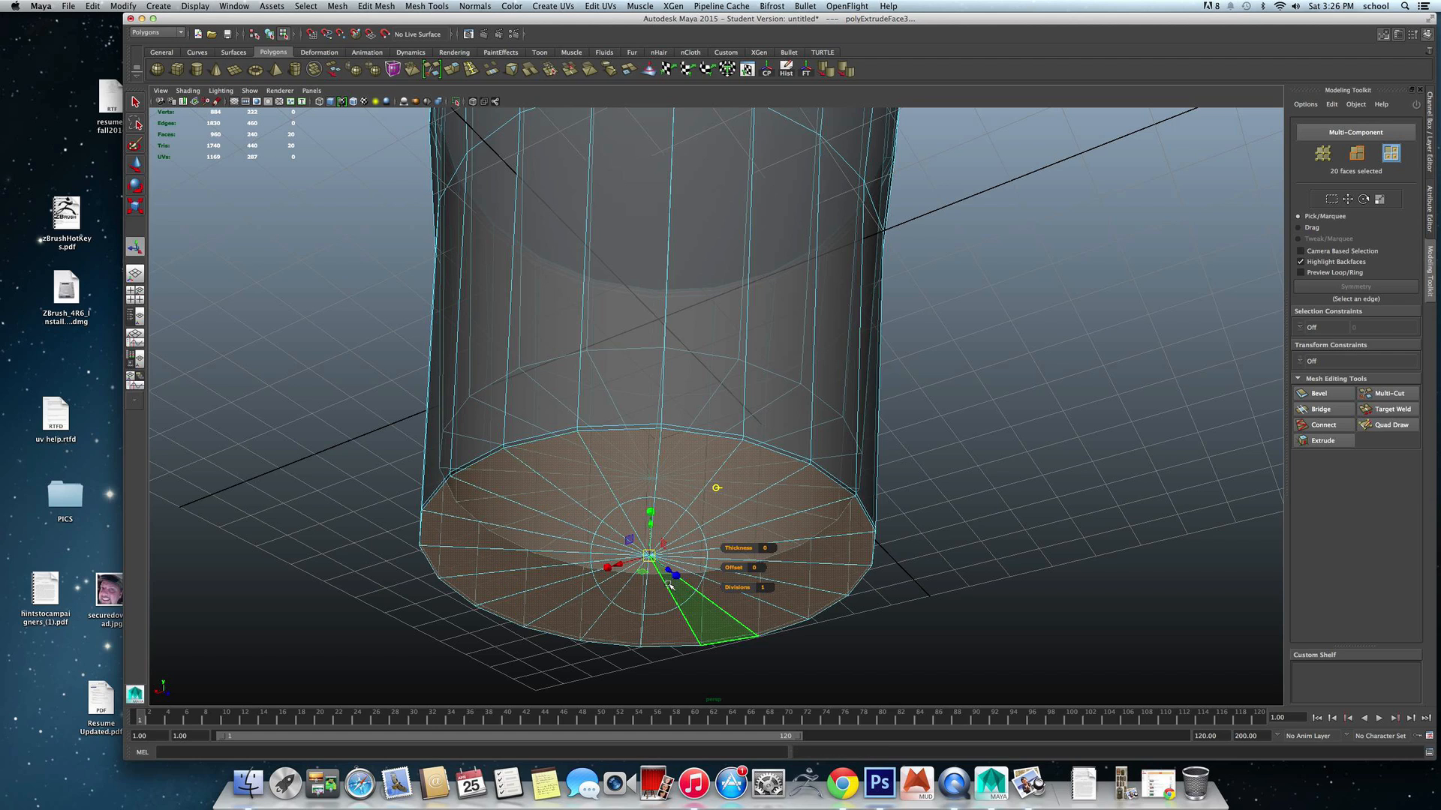
click(676, 575)
drag(652, 557, 651, 556)
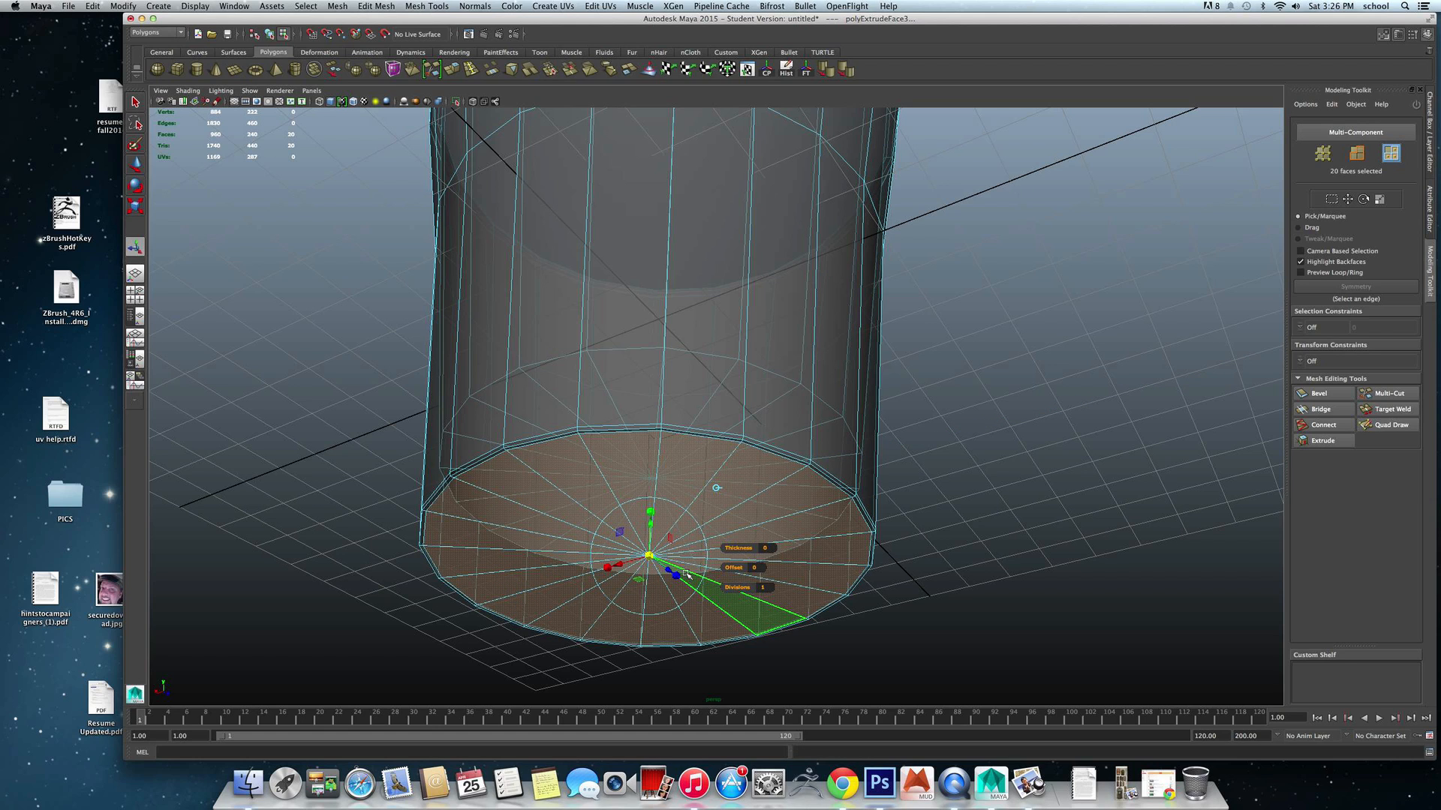
key(q)
right_drag(687, 574, 790, 517)
Compare the cup's original mesh with its smooth preview from several angles, leaving the smooth preview on.
key(f)
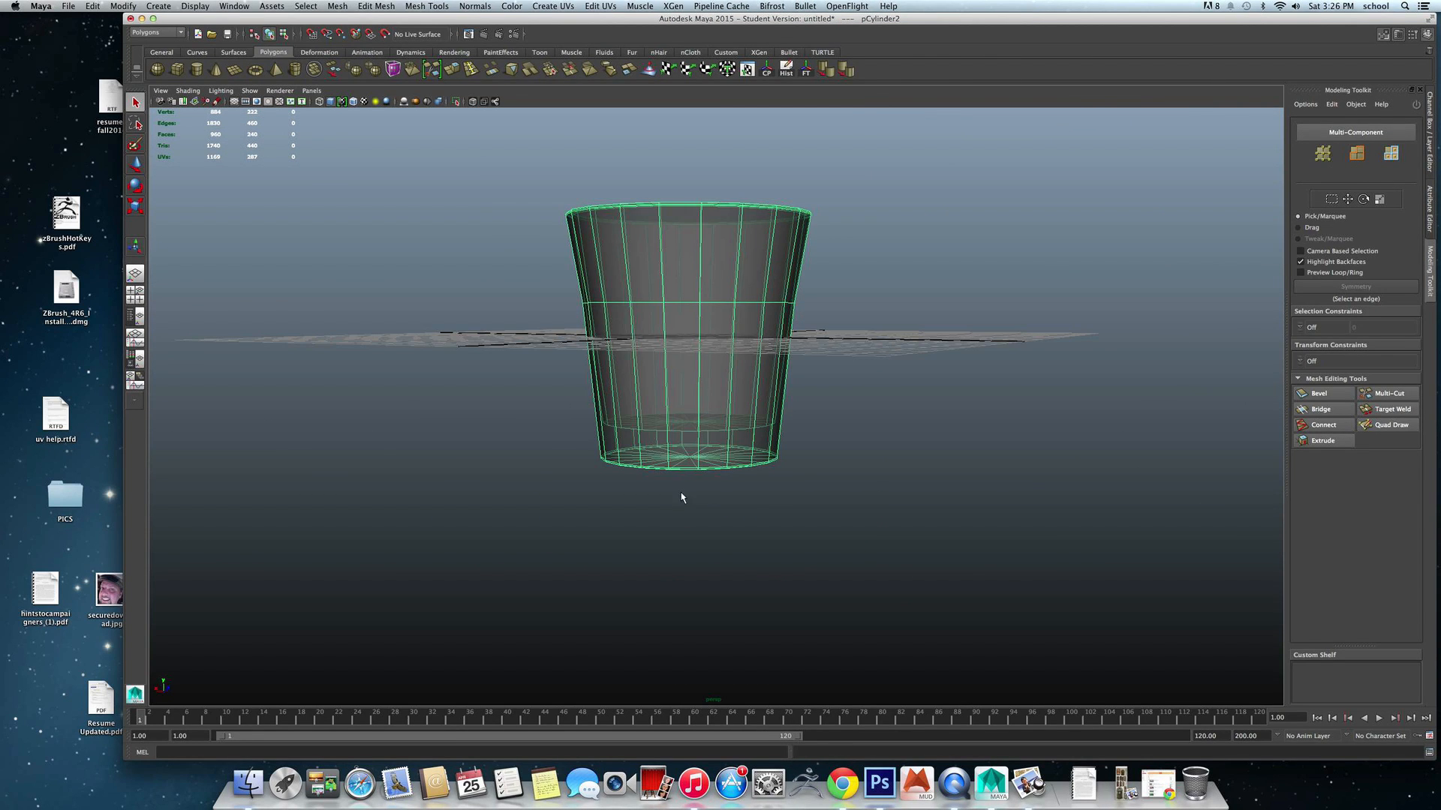
alt+drag(681, 497, 712, 489)
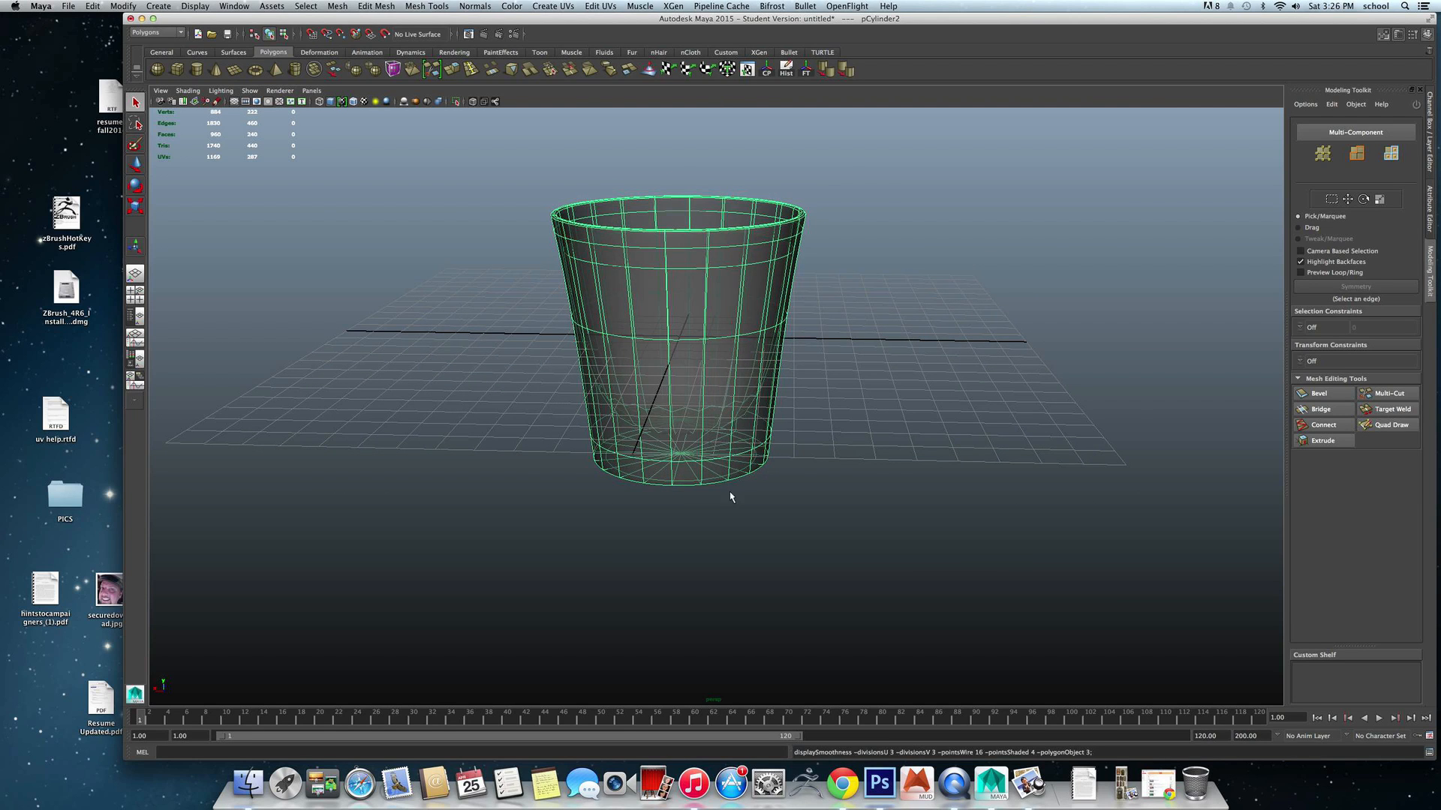
scroll(725, 504, up, 3)
right_drag(686, 341, 946, 375)
alt+middle_drag(875, 377, 858, 473)
alt+drag(858, 473, 610, 409)
click(679, 505)
key(1)
key(3)
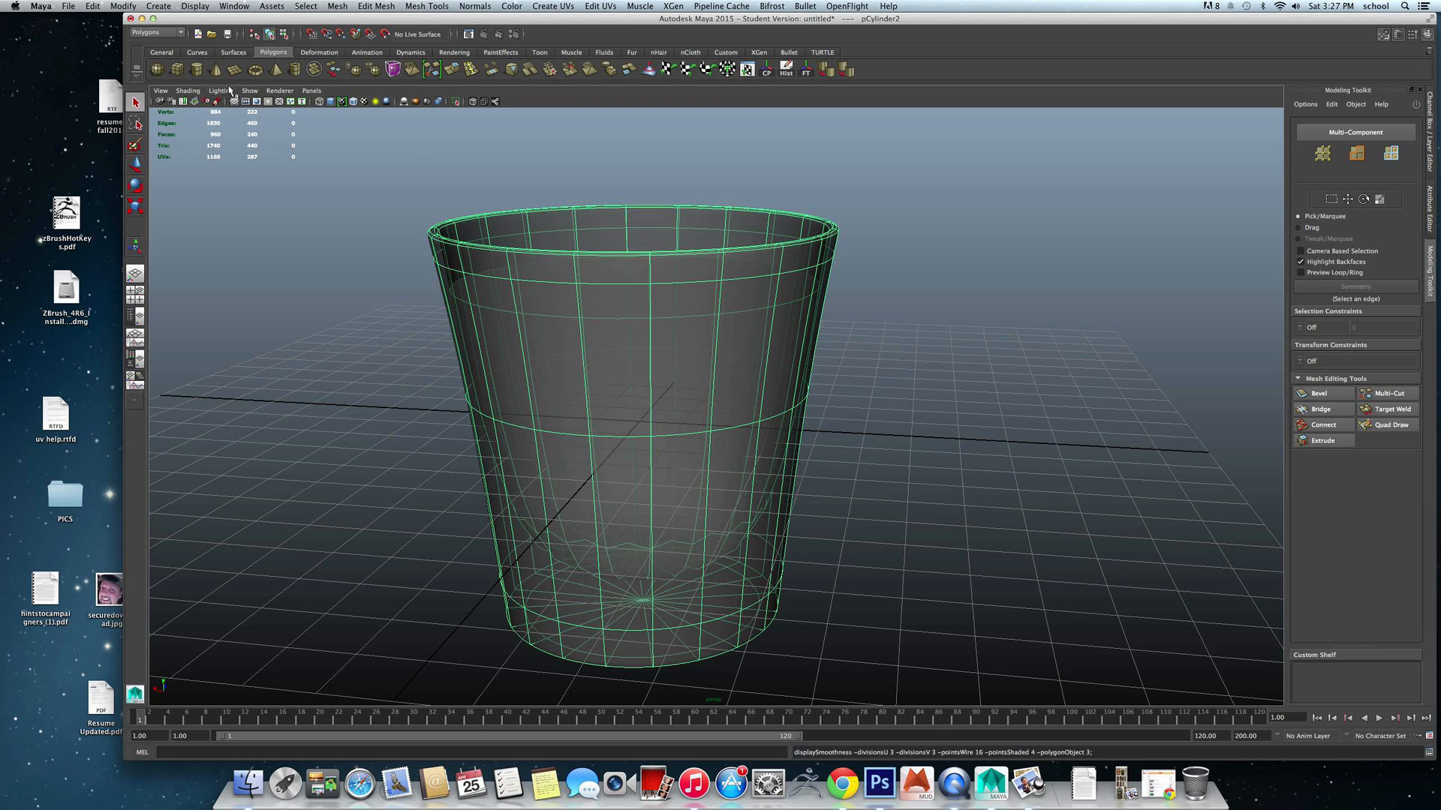
Create a polygon cube inside the cup and scale it up uniformly to about twice its size.
click(177, 69)
alt+drag(691, 411, 592, 403)
scroll(647, 391, up, 3)
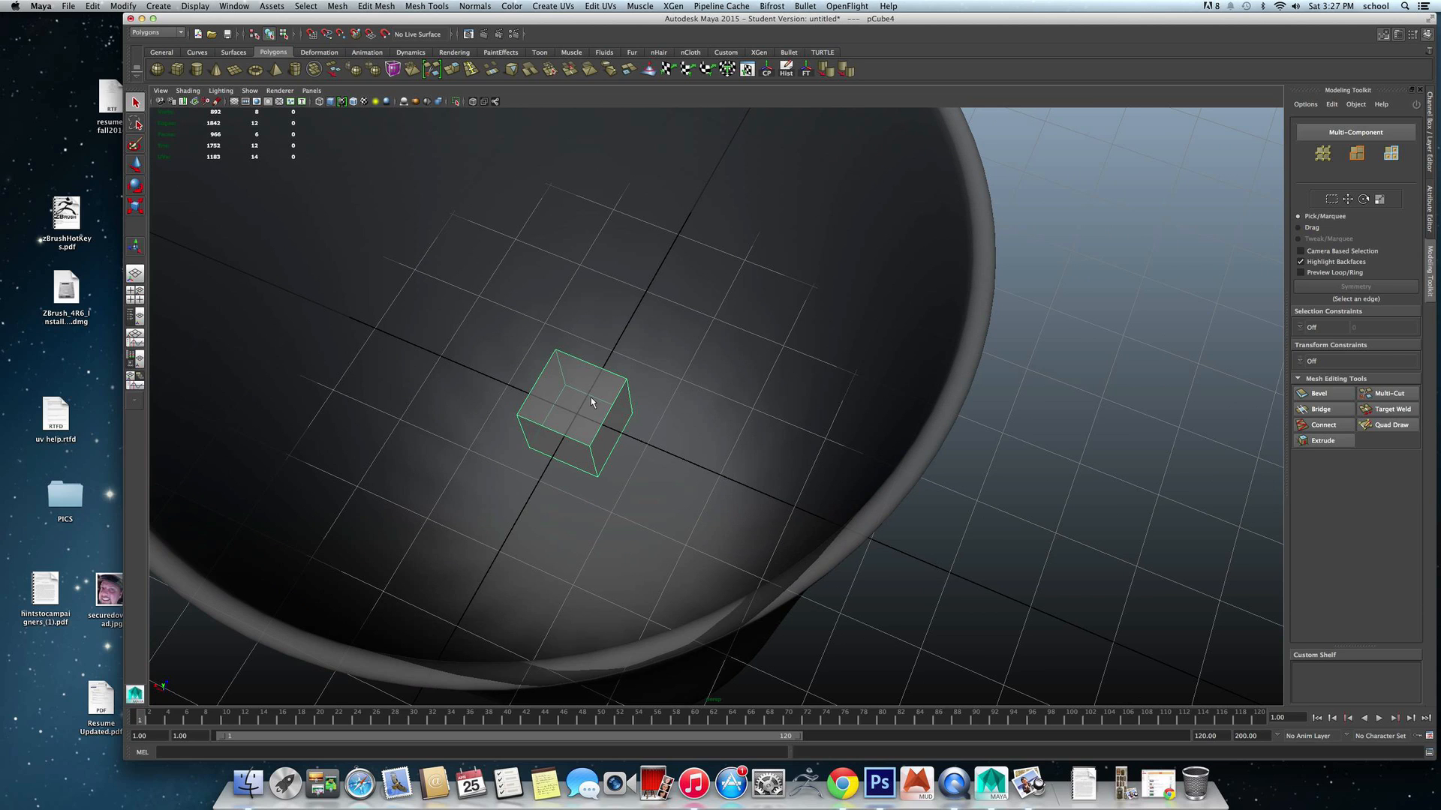
key(r)
drag(576, 412, 608, 426)
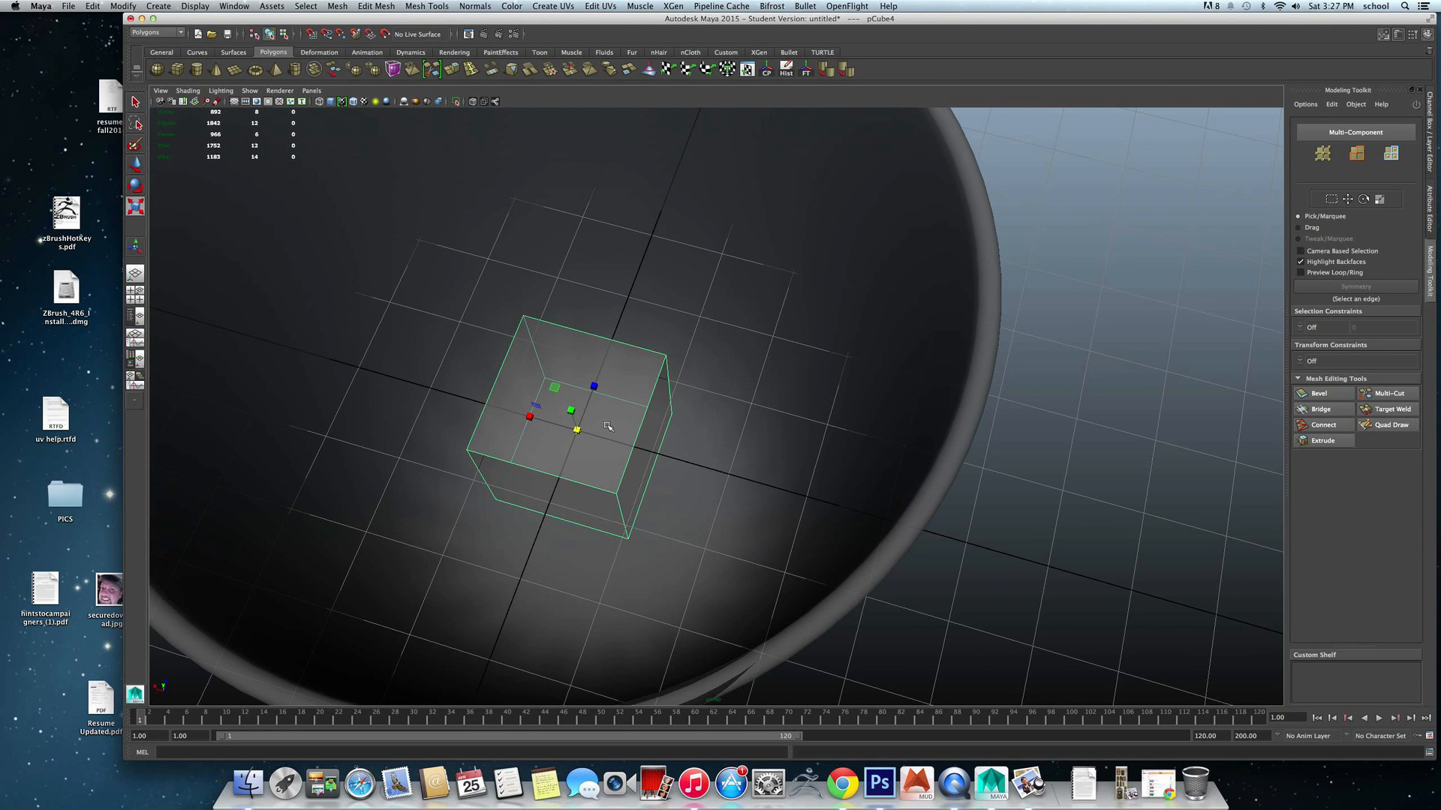
Bevel all the cube's edges with a fractional offset of about 0.07 and show the cube in smooth preview.
right_drag(620, 430, 599, 375)
drag(435, 290, 750, 614)
click(1325, 395)
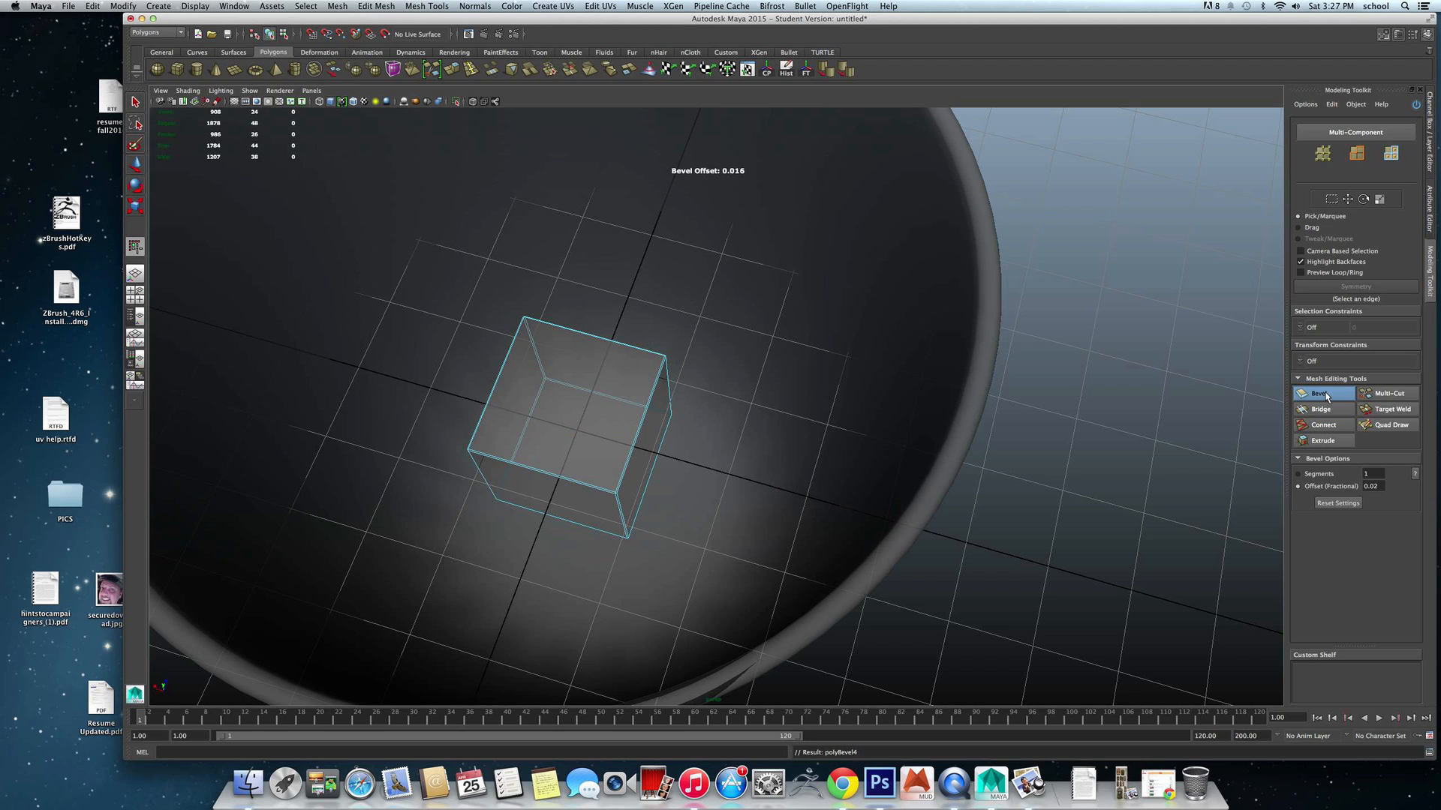
drag(563, 456, 565, 451)
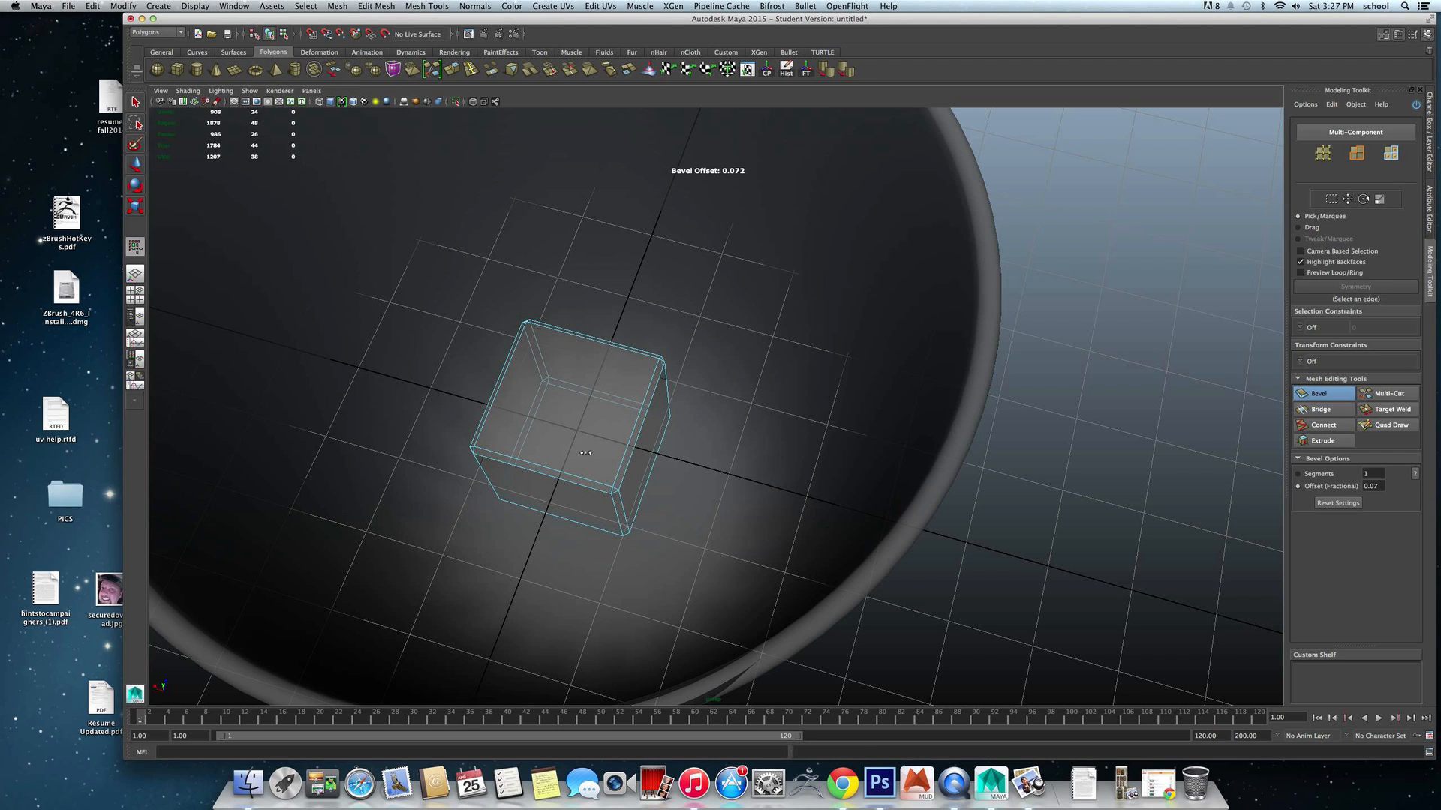
right_drag(587, 453, 591, 427)
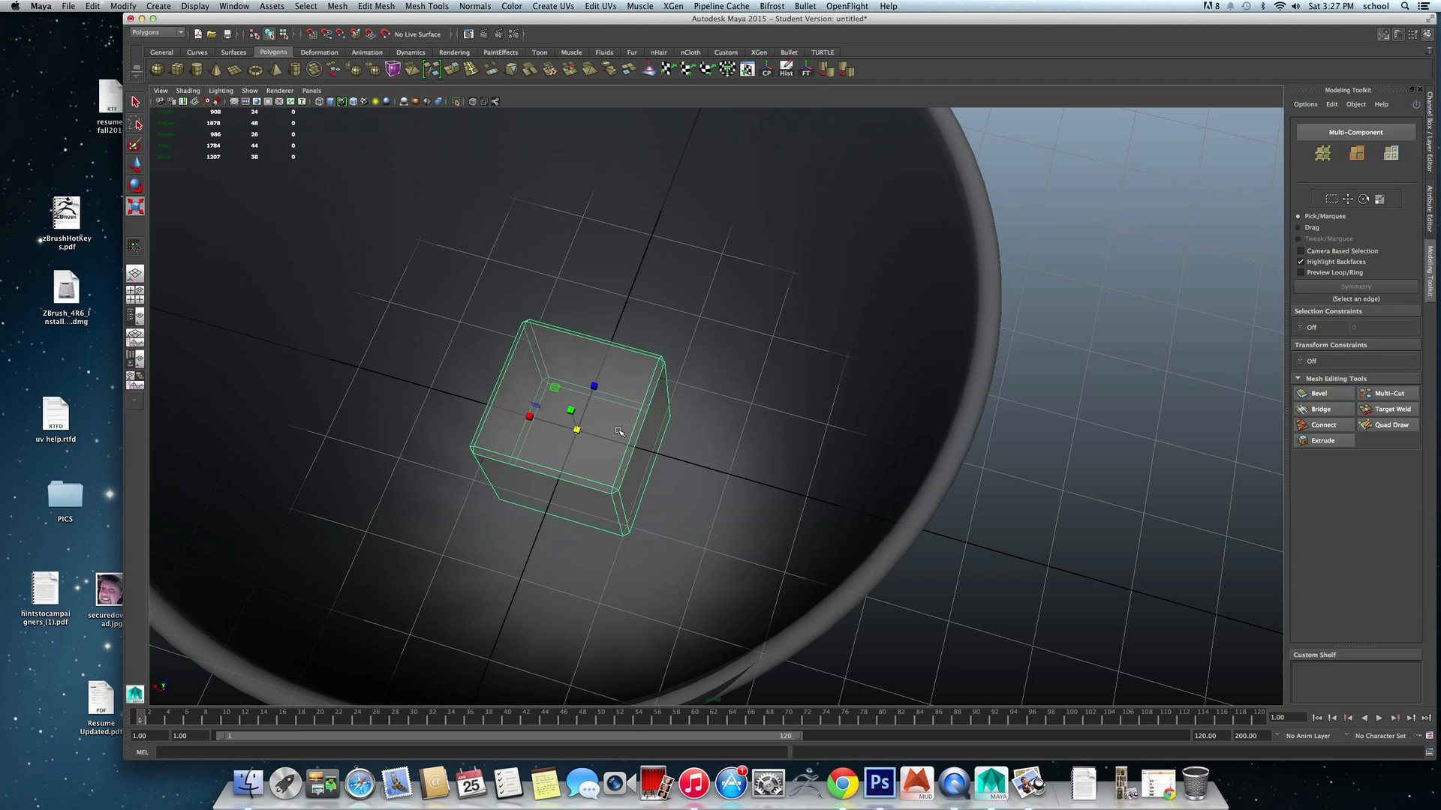
key(3)
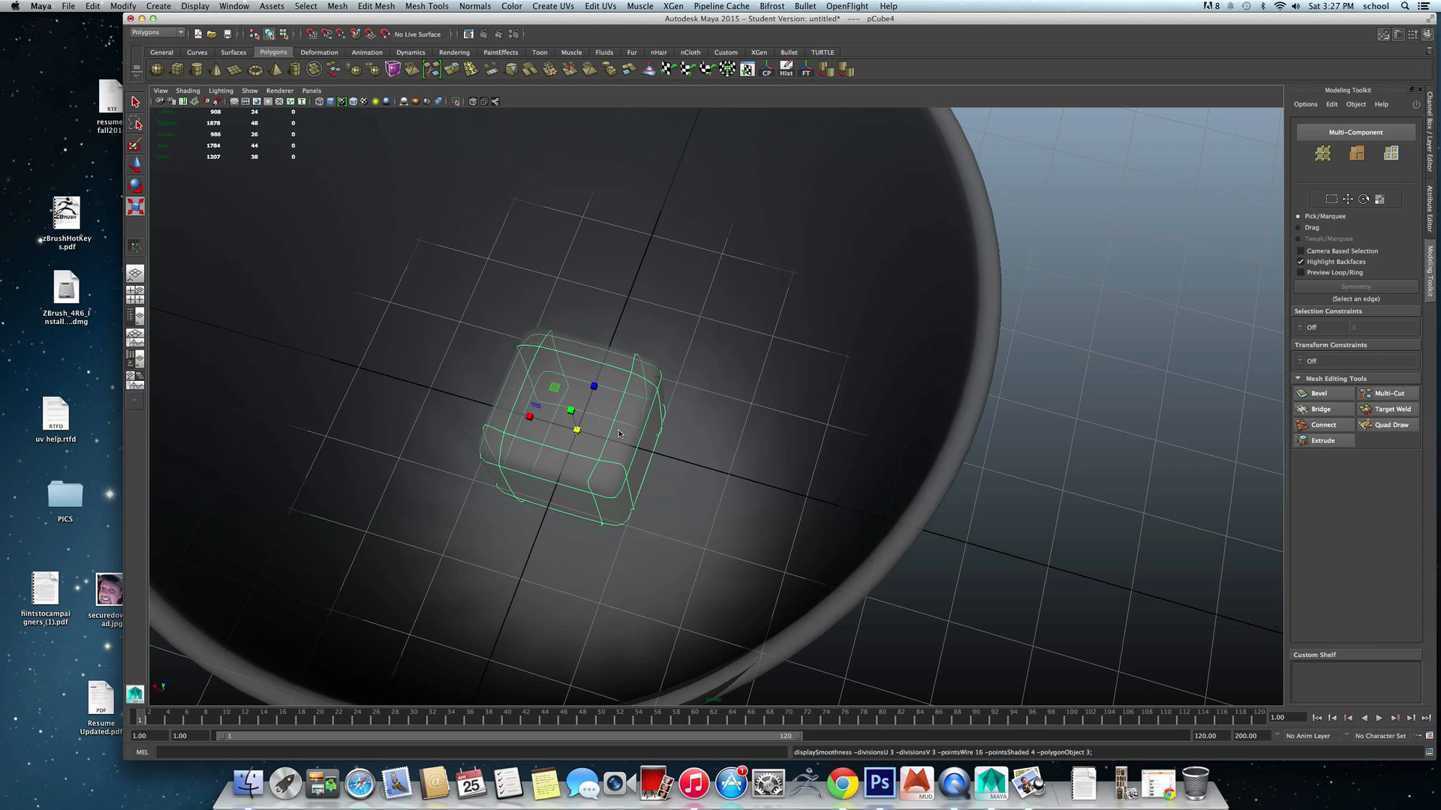
Select the bevelled cube and lower it towards the bottom of the cup.
click(1033, 448)
alt+drag(849, 470, 669, 420)
click(598, 388)
alt+drag(587, 393, 680, 453)
key(w)
scroll(622, 439, down, 3)
drag(667, 361, 650, 450)
Duplicate the cube, shift the copy sideways next to the first one and rotate it to a different angle.
drag(608, 507, 553, 508)
key(ctrl+d)
key(e)
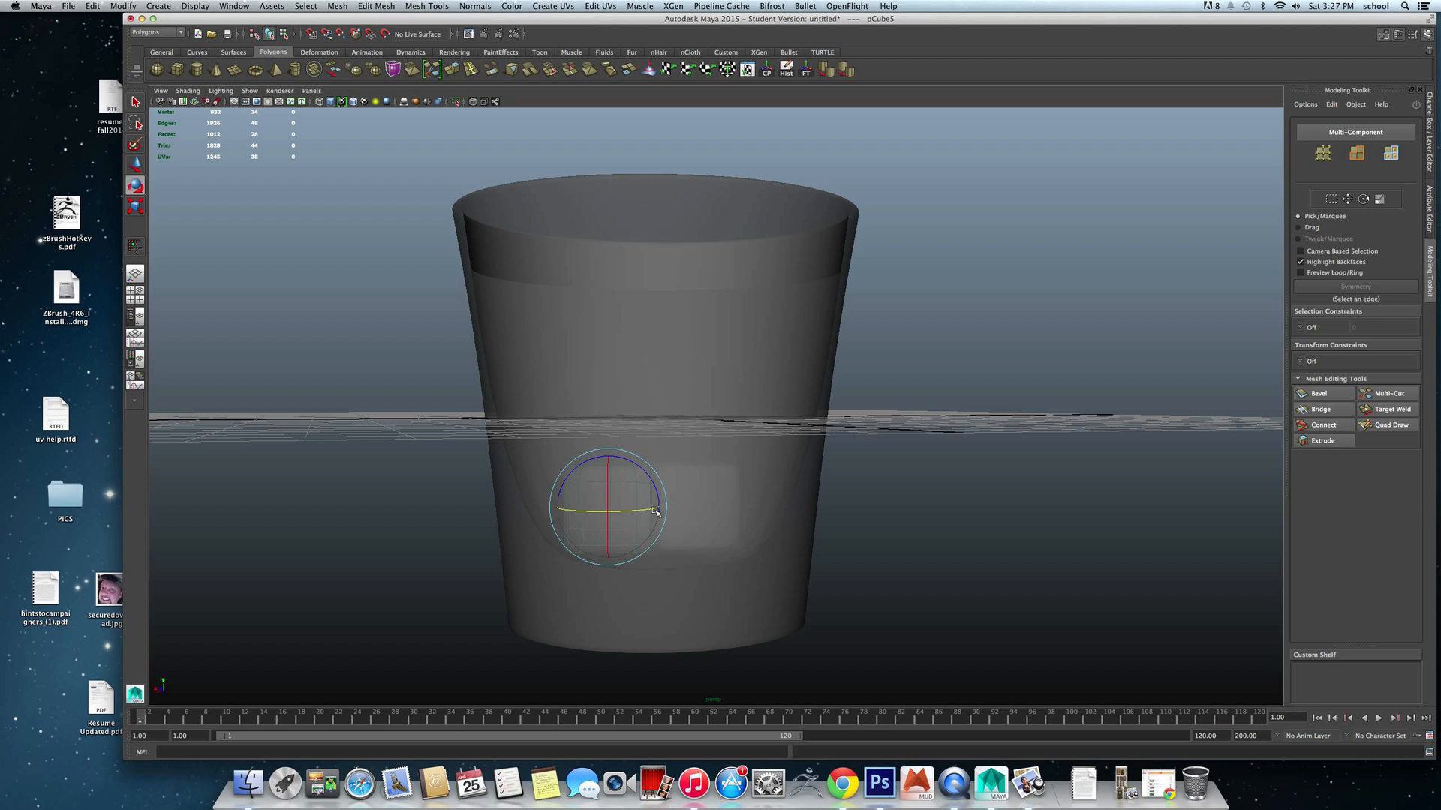
drag(636, 514, 682, 563)
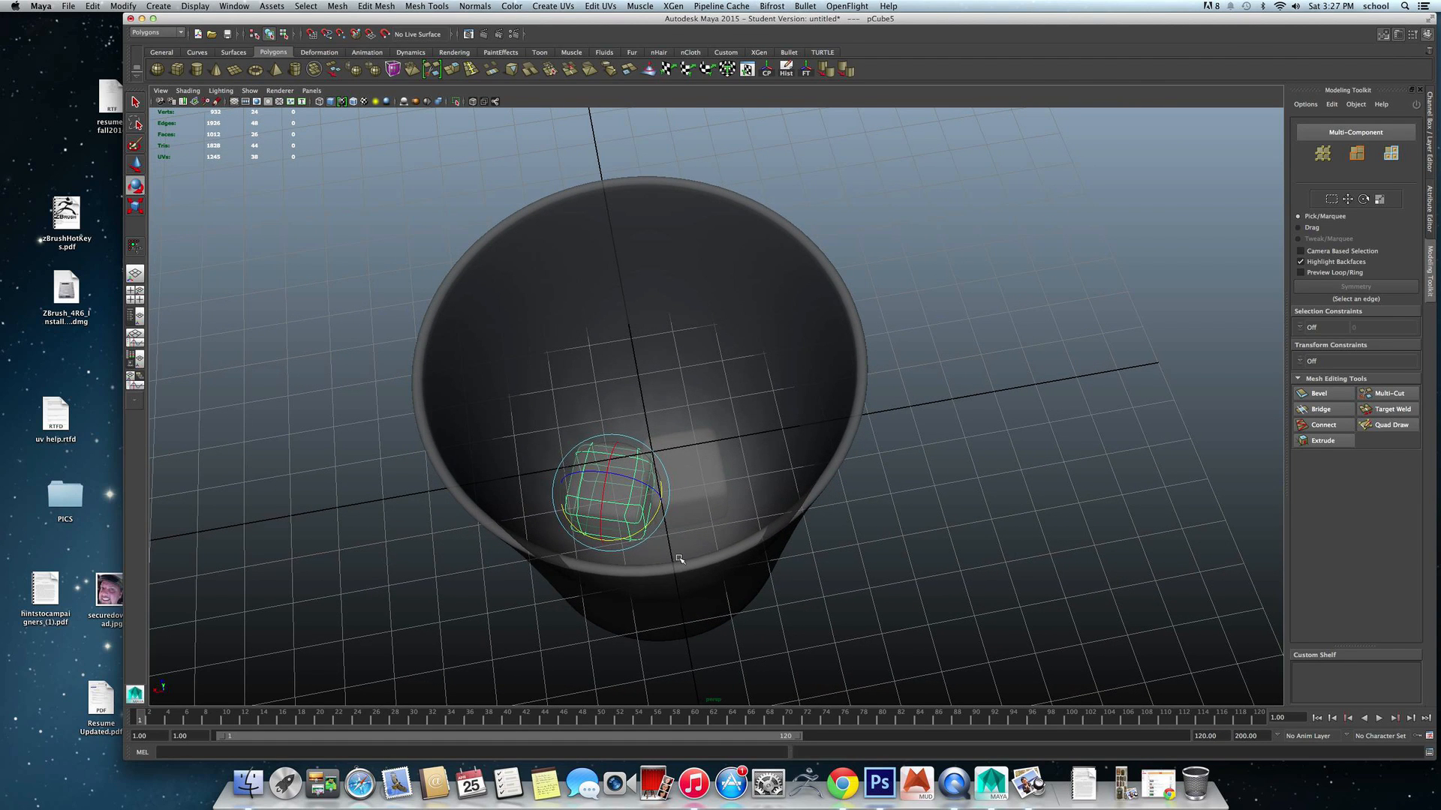
Duplicate the rotated cube, place the copy on top of the two cubes in the cup and clear the selection.
key(w)
drag(565, 501, 609, 366)
key(ctrl+d)
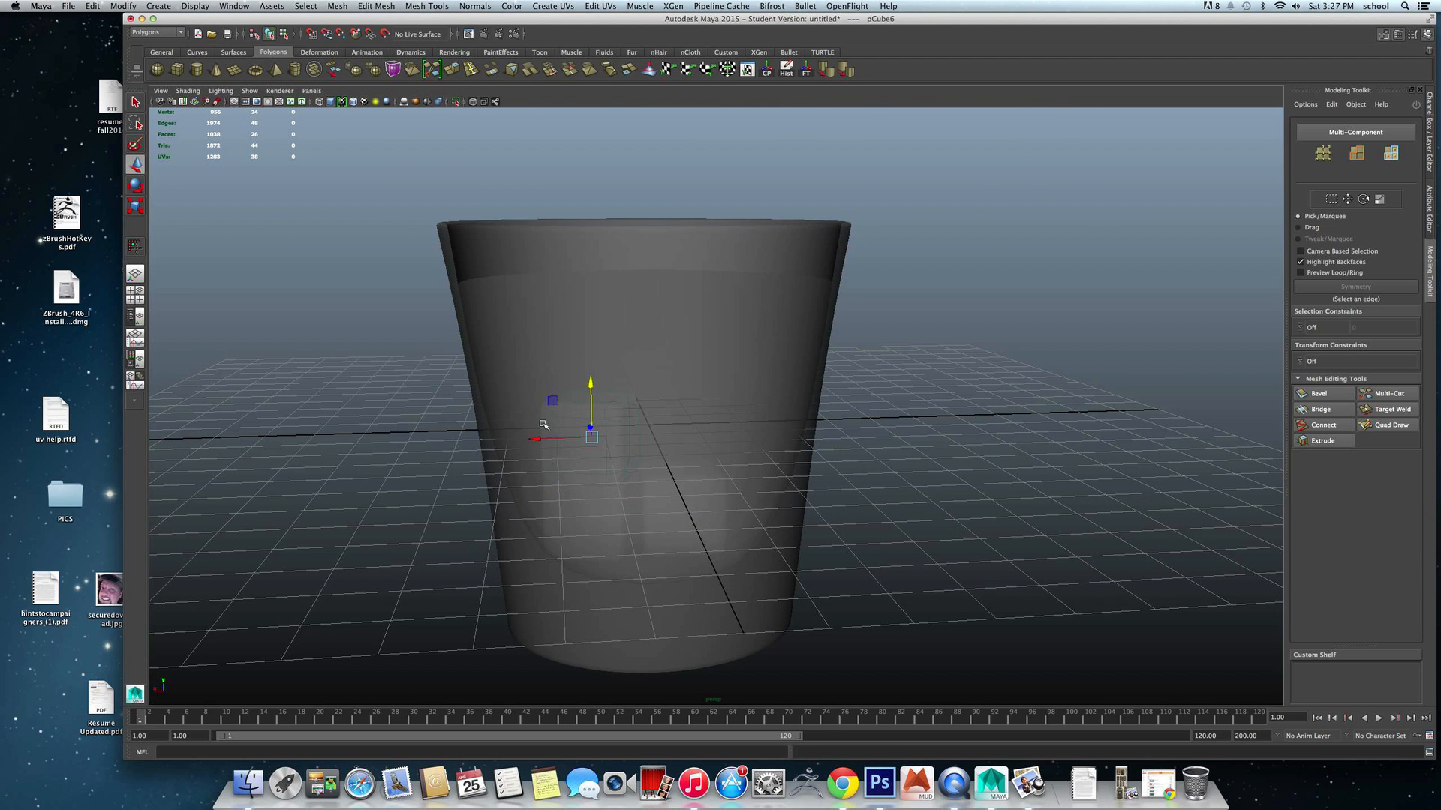
drag(539, 438, 729, 507)
click(960, 456)
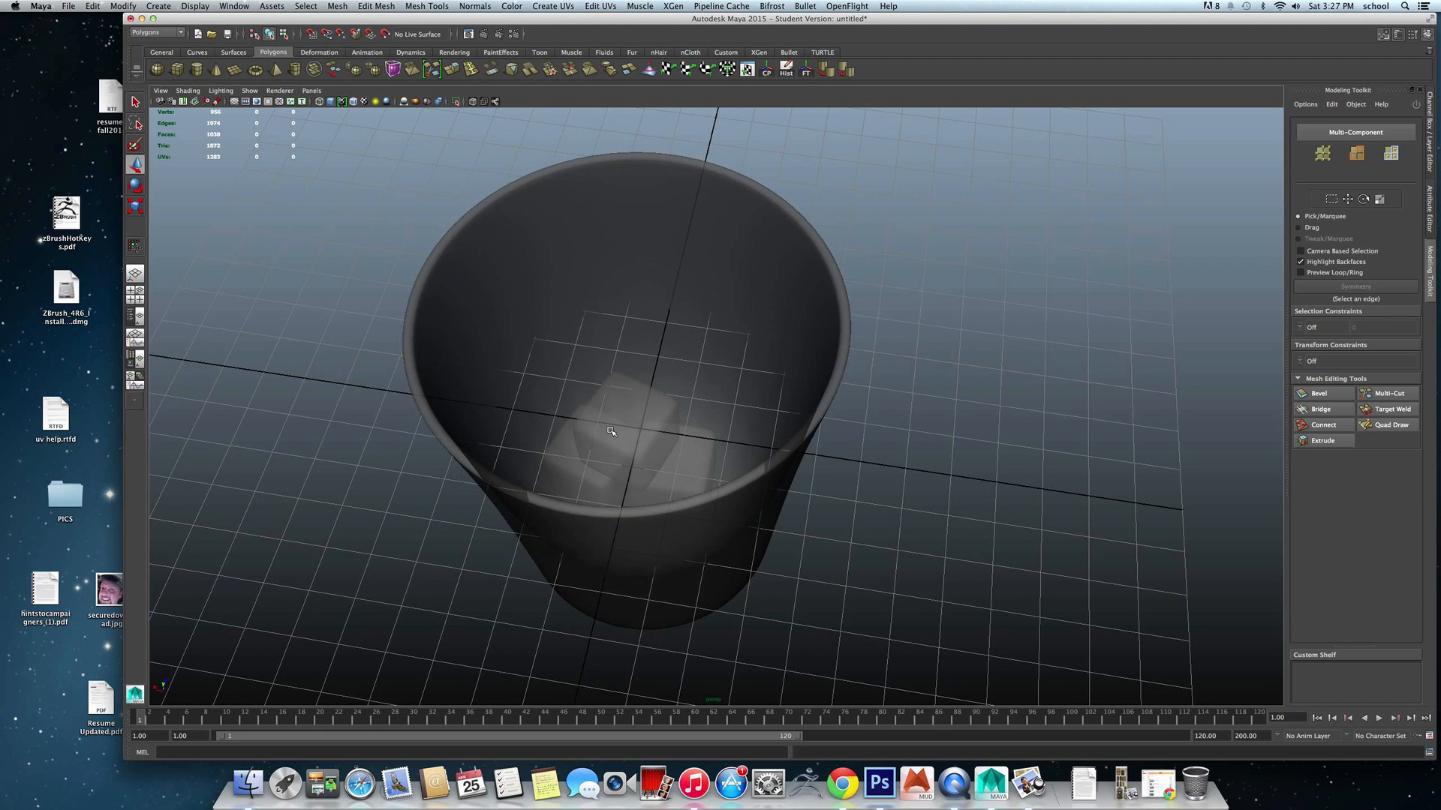
Create a polygon sphere and raise it above the cup's rim.
right_click(611, 432)
alt+drag(611, 432, 679, 427)
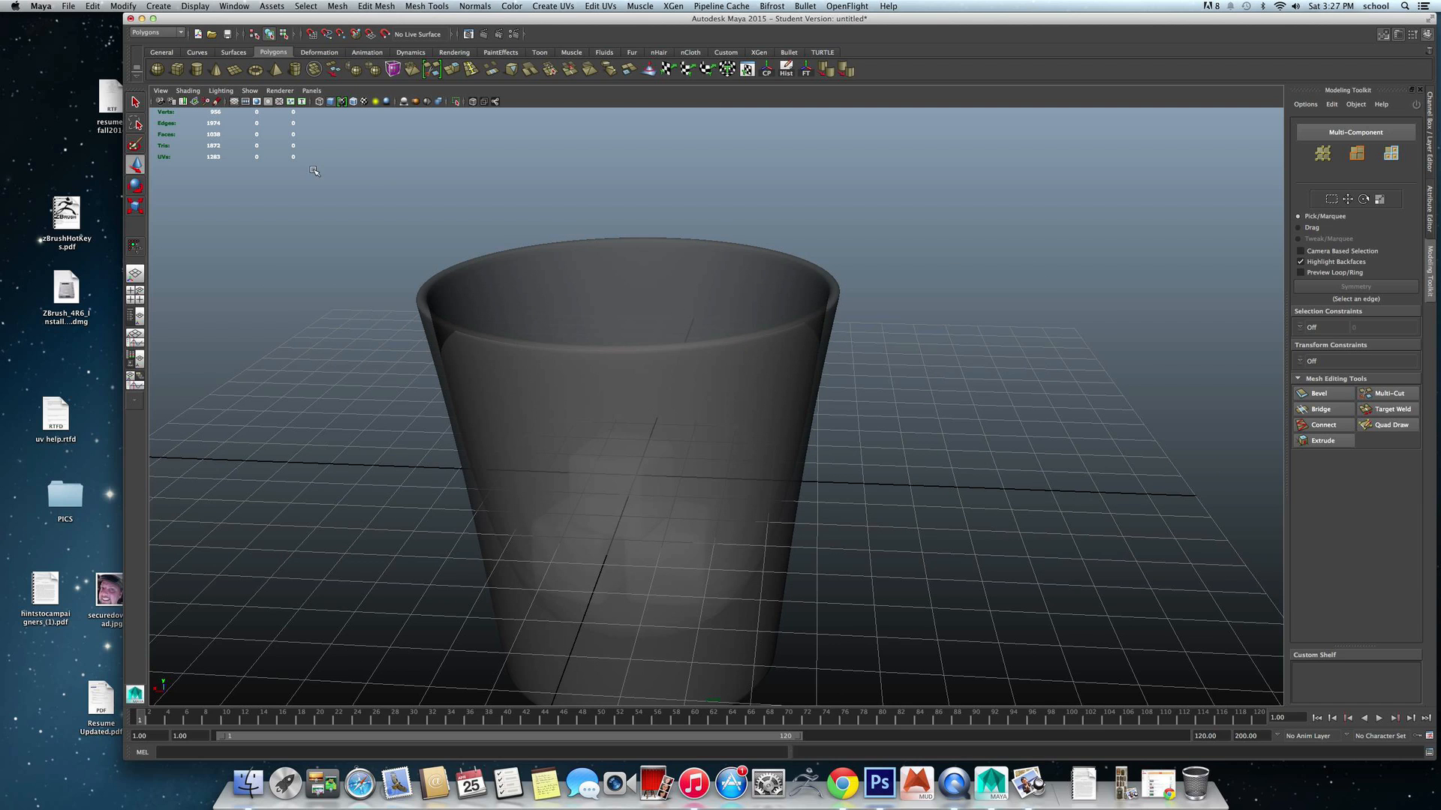
mouse_move(539, 348)
alt+mouse_down()
mouse_move(541, 322)
mouse_move(539, 336)
alt+mouse_up()
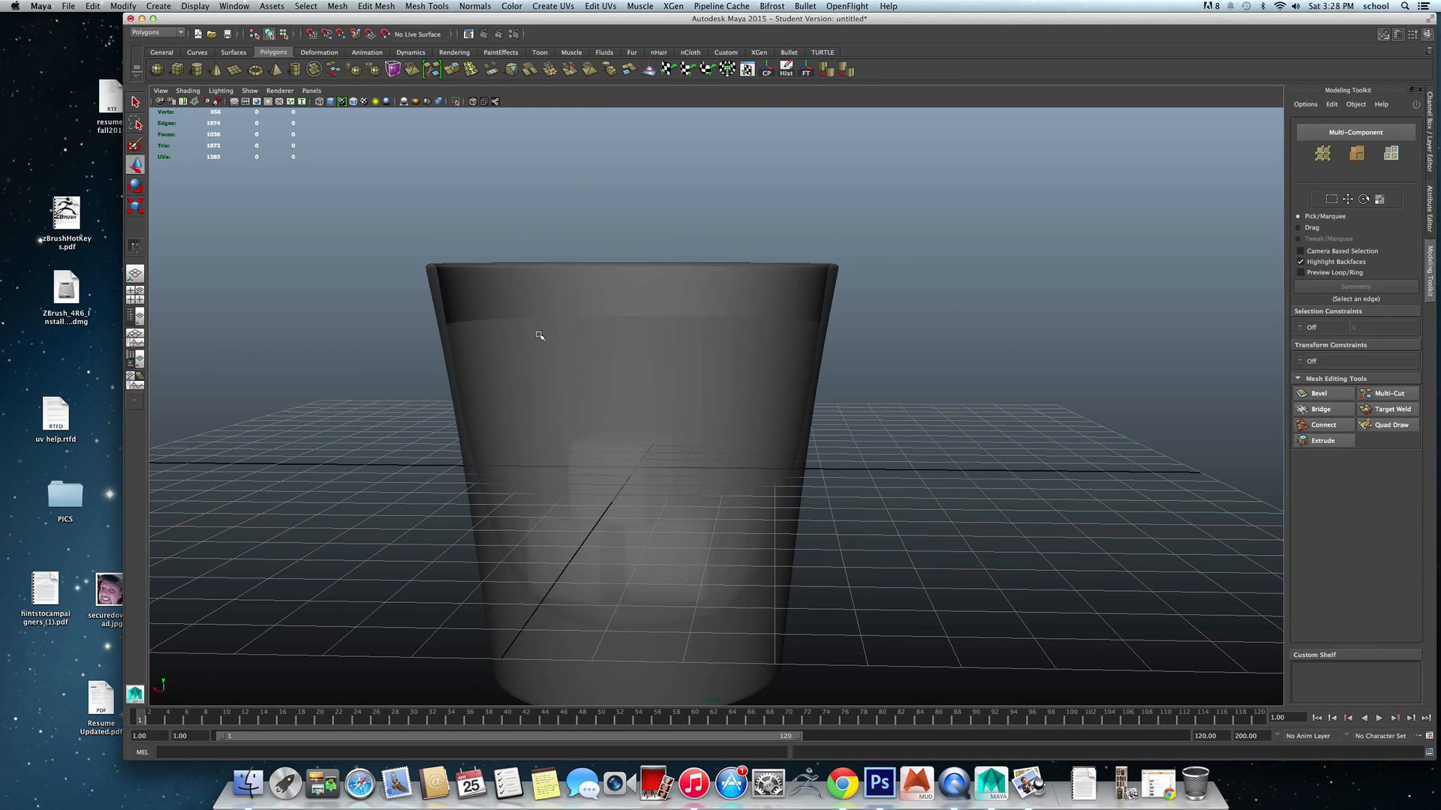
click(157, 69)
drag(641, 414, 653, 264)
click(743, 248)
click(652, 264)
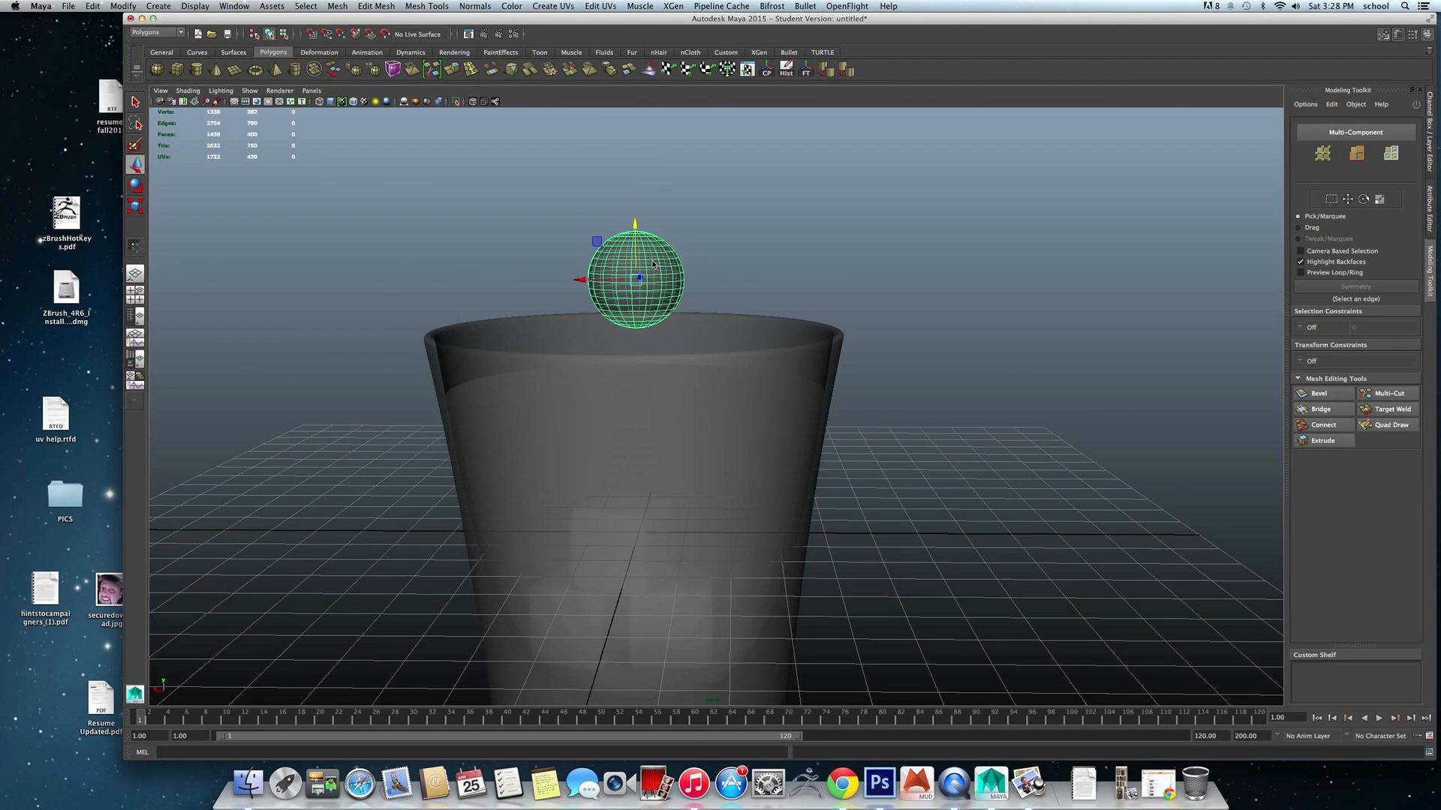
Assign a new Lambert material to the sphere.
right_click(652, 264)
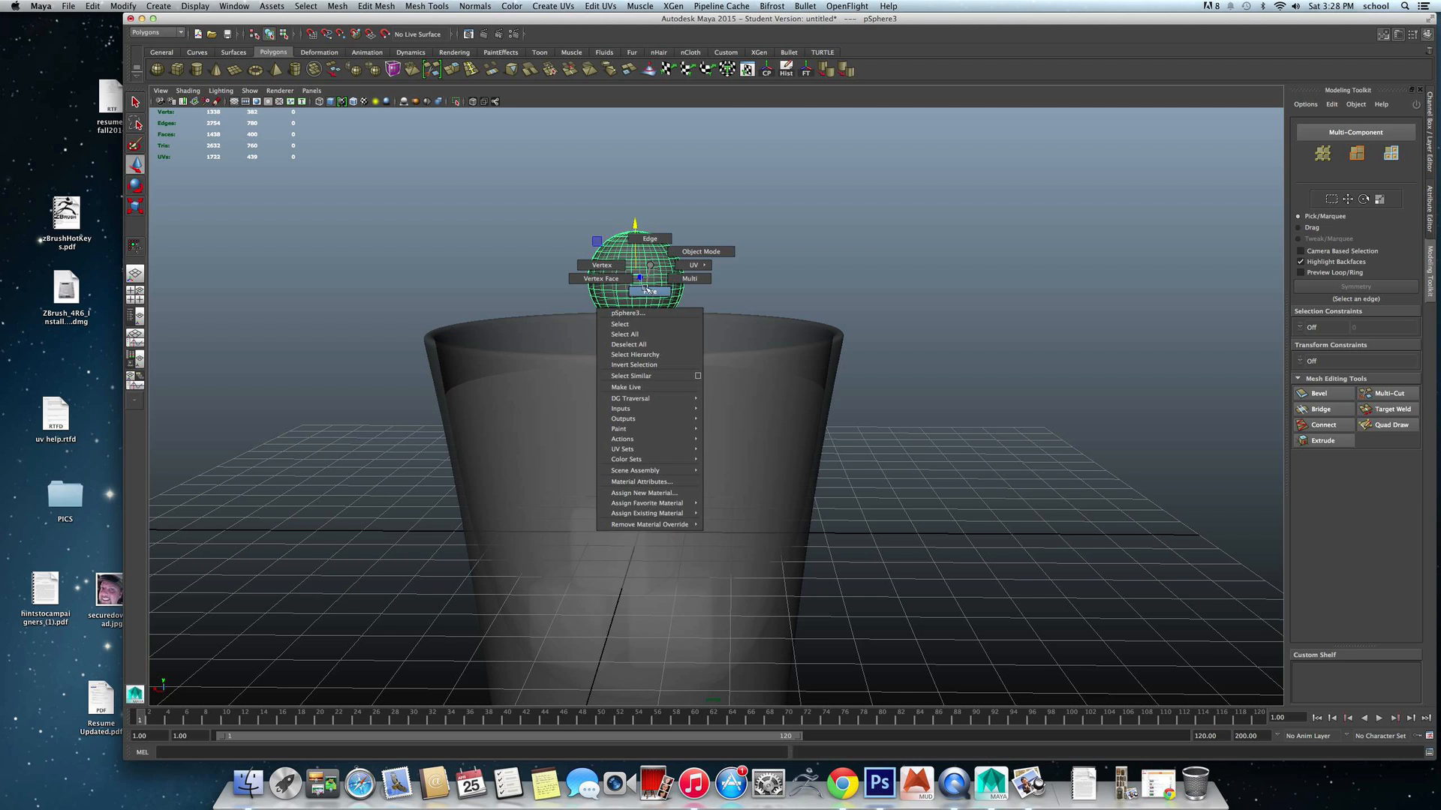
mouse_move(647, 503)
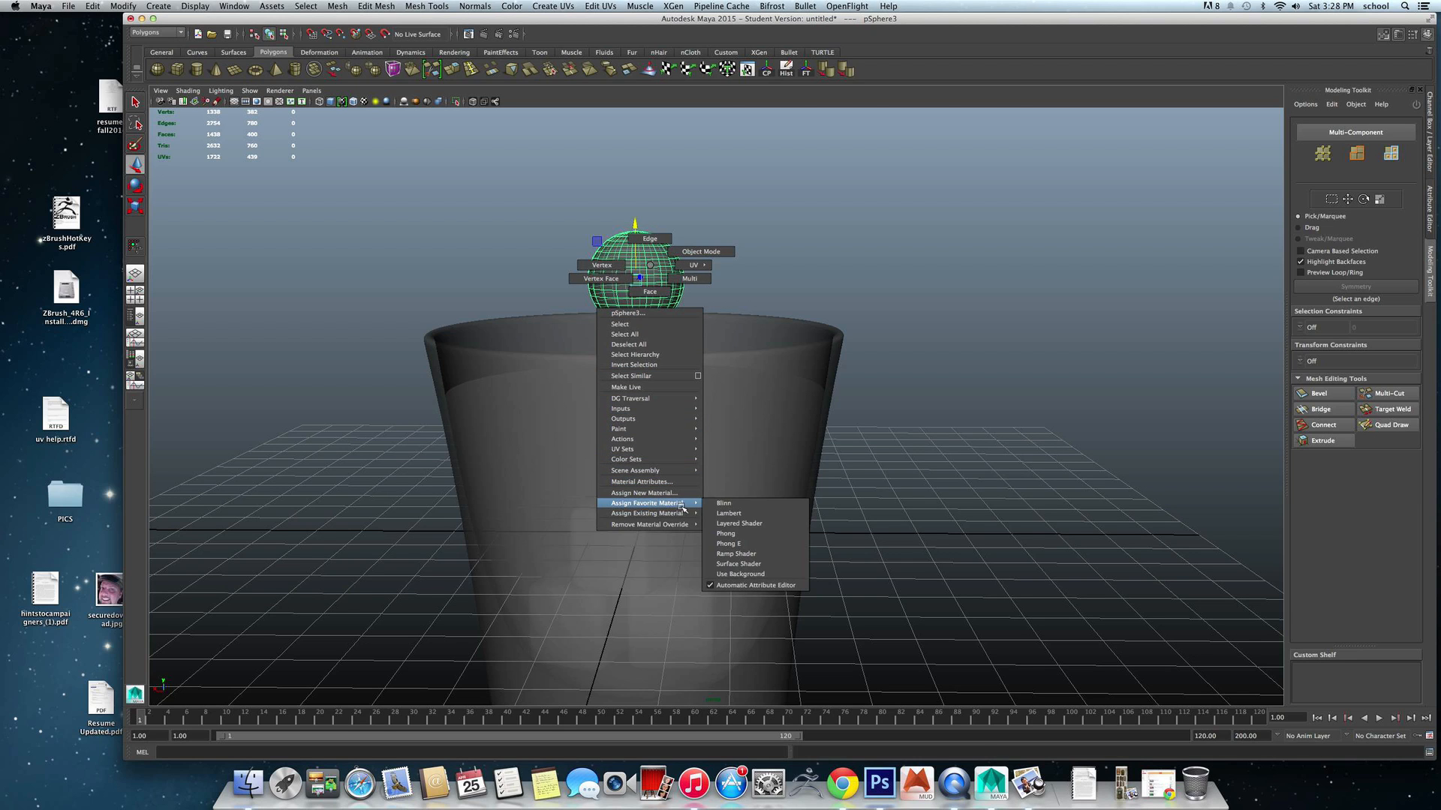
click(728, 513)
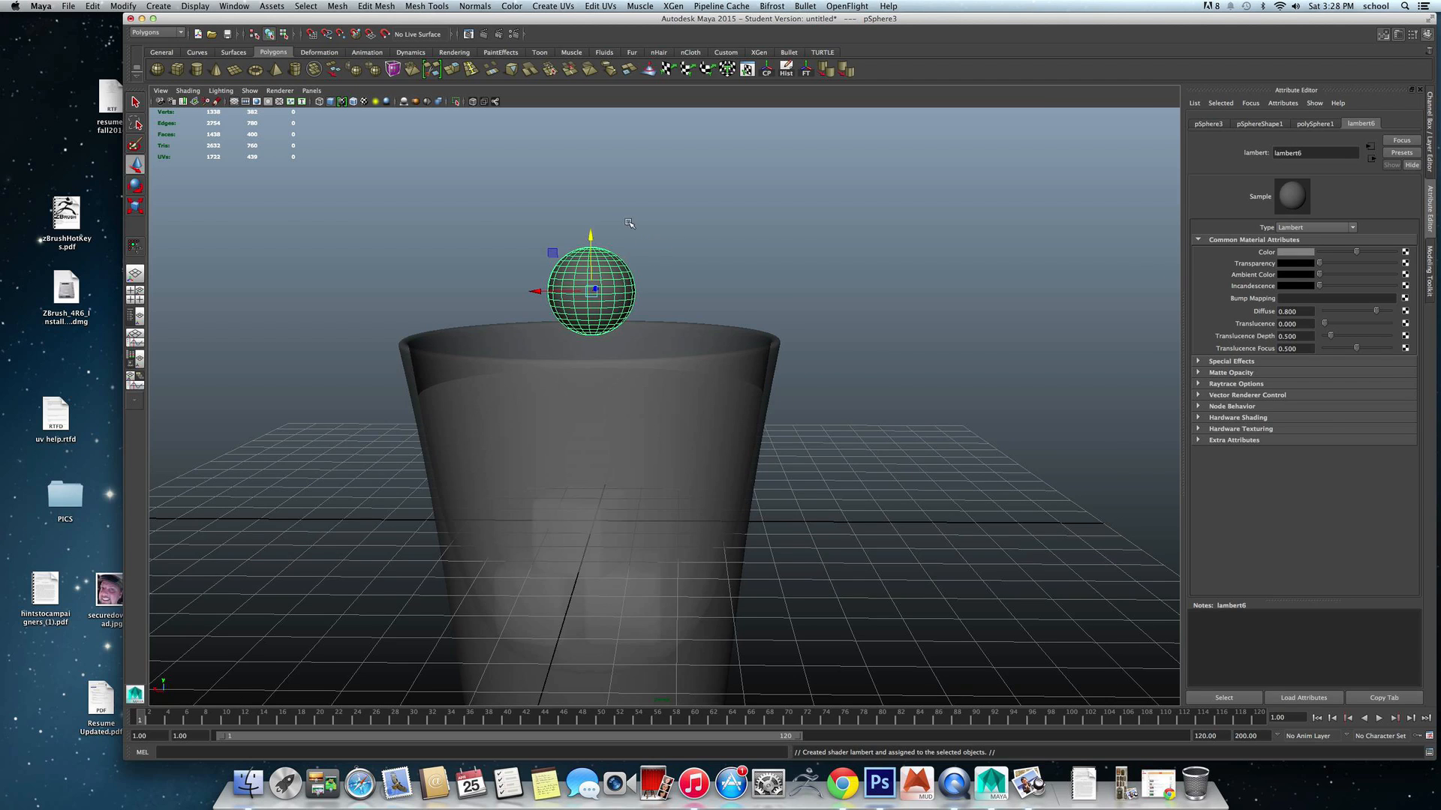
Set the sphere's axis and height subdivisions to 18.
scroll(628, 222, up, 5)
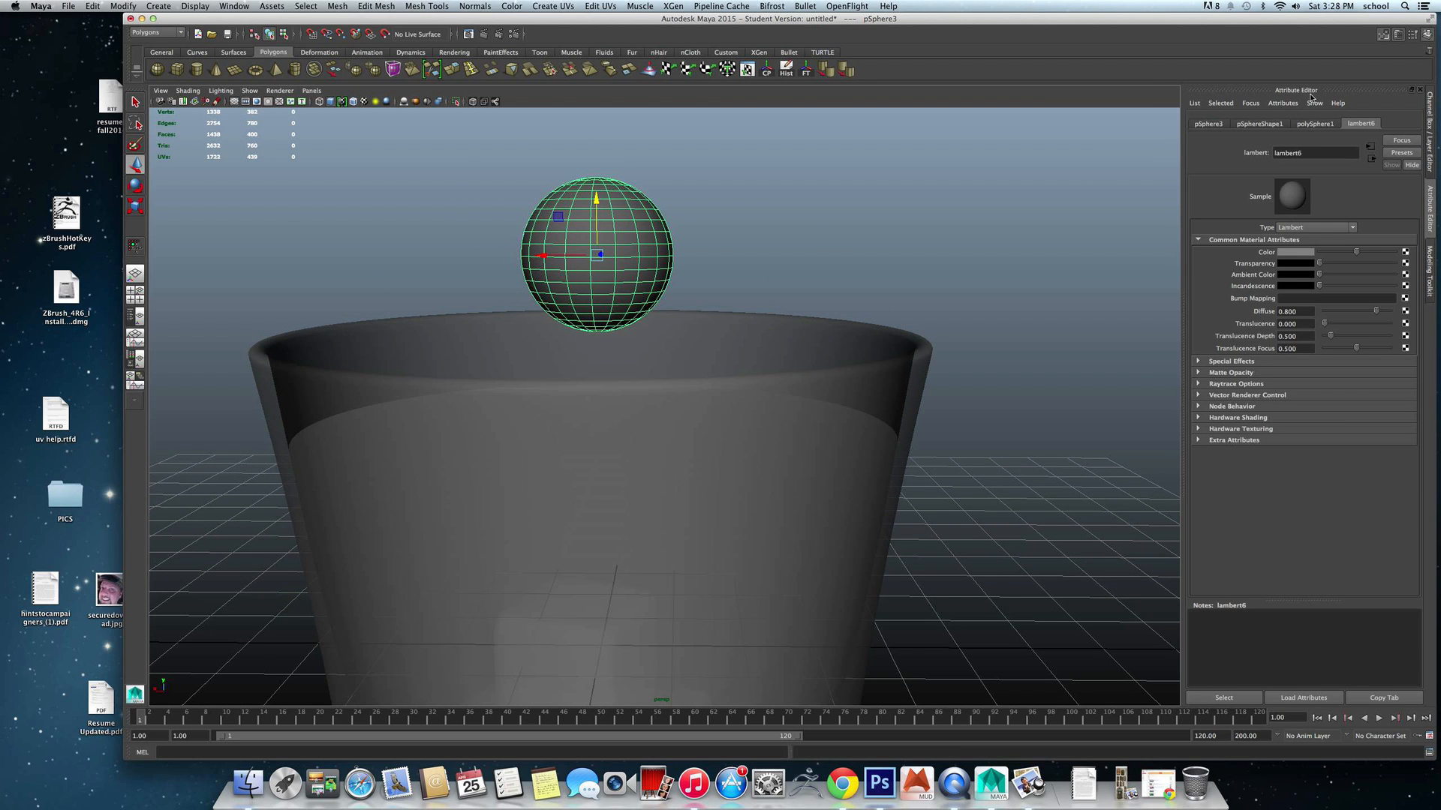
click(1397, 35)
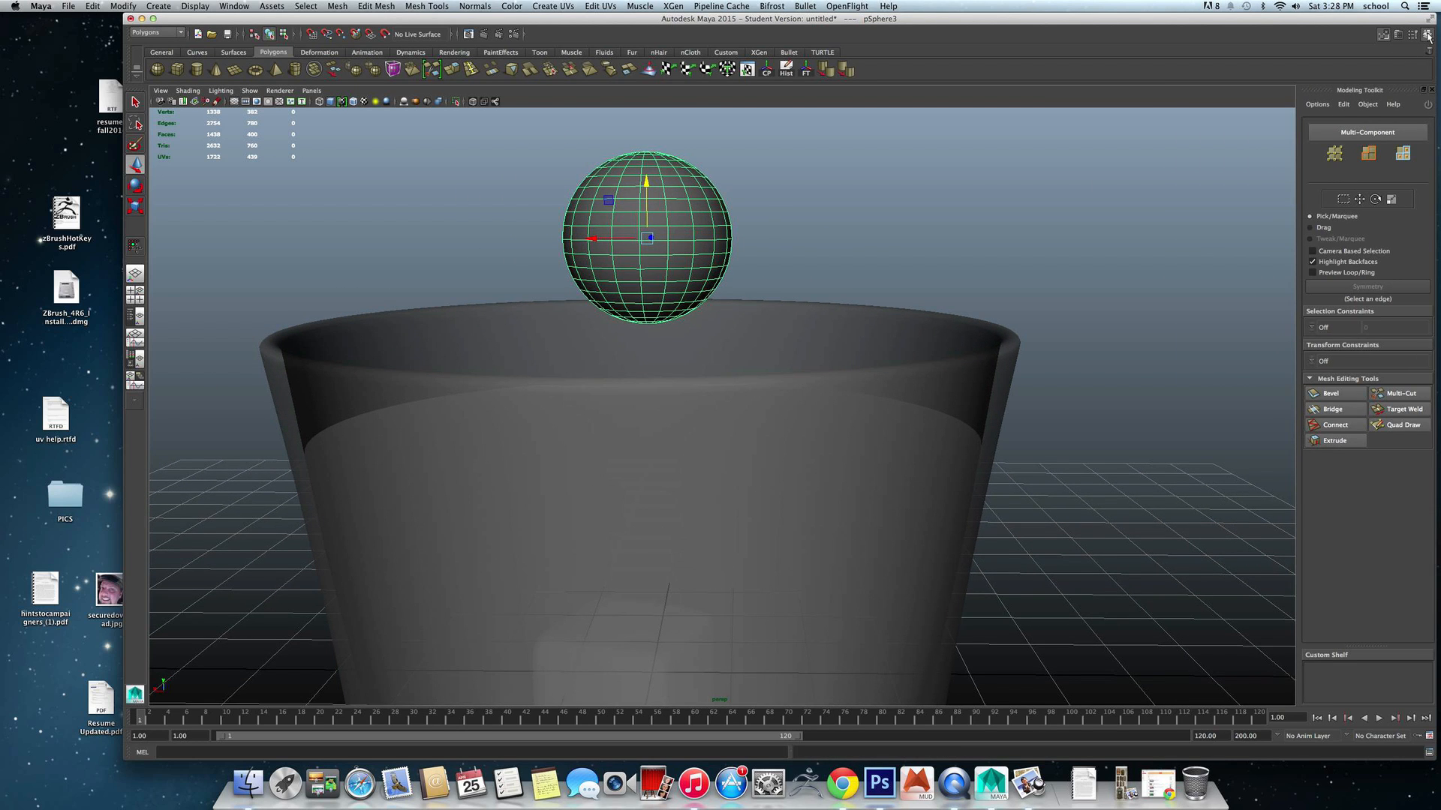
click(1428, 34)
click(1327, 253)
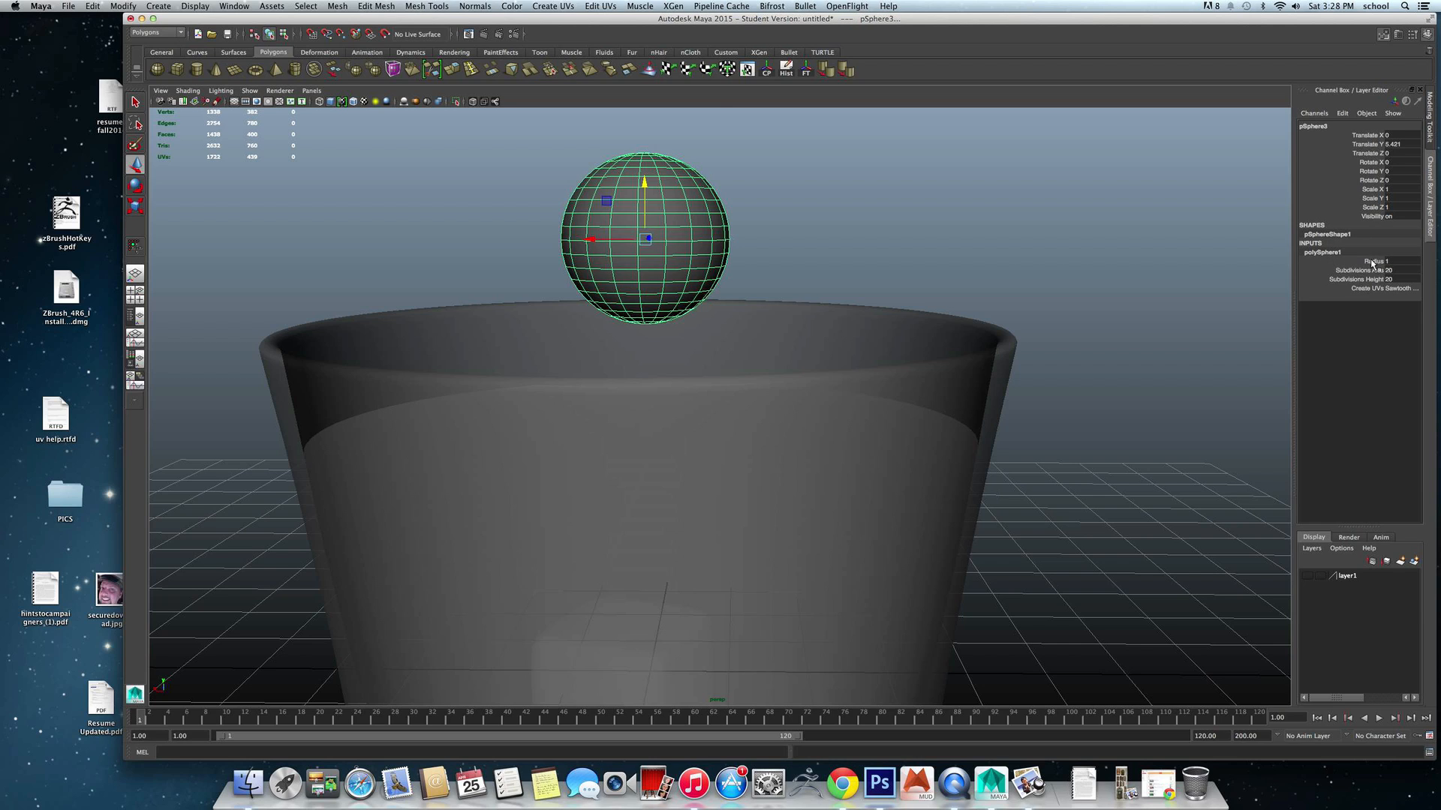
click(1388, 279)
text(18)
key(Return)
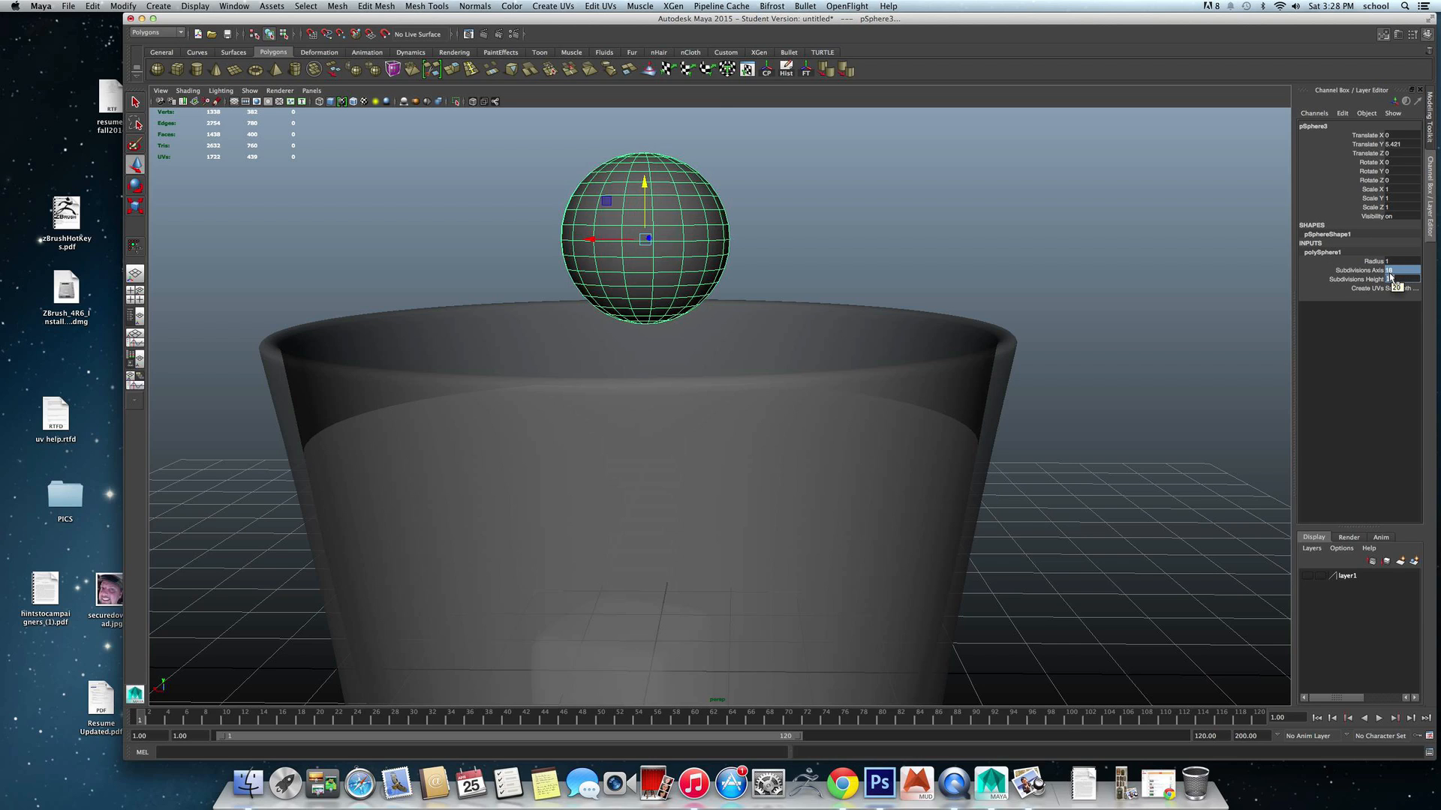
Delete the faces of the sphere's lower half, leaving an open hemisphere.
right_drag(600, 269, 595, 275)
alt+drag(595, 275, 600, 264)
drag(525, 226, 744, 295)
drag(516, 236, 775, 331)
key(Delete)
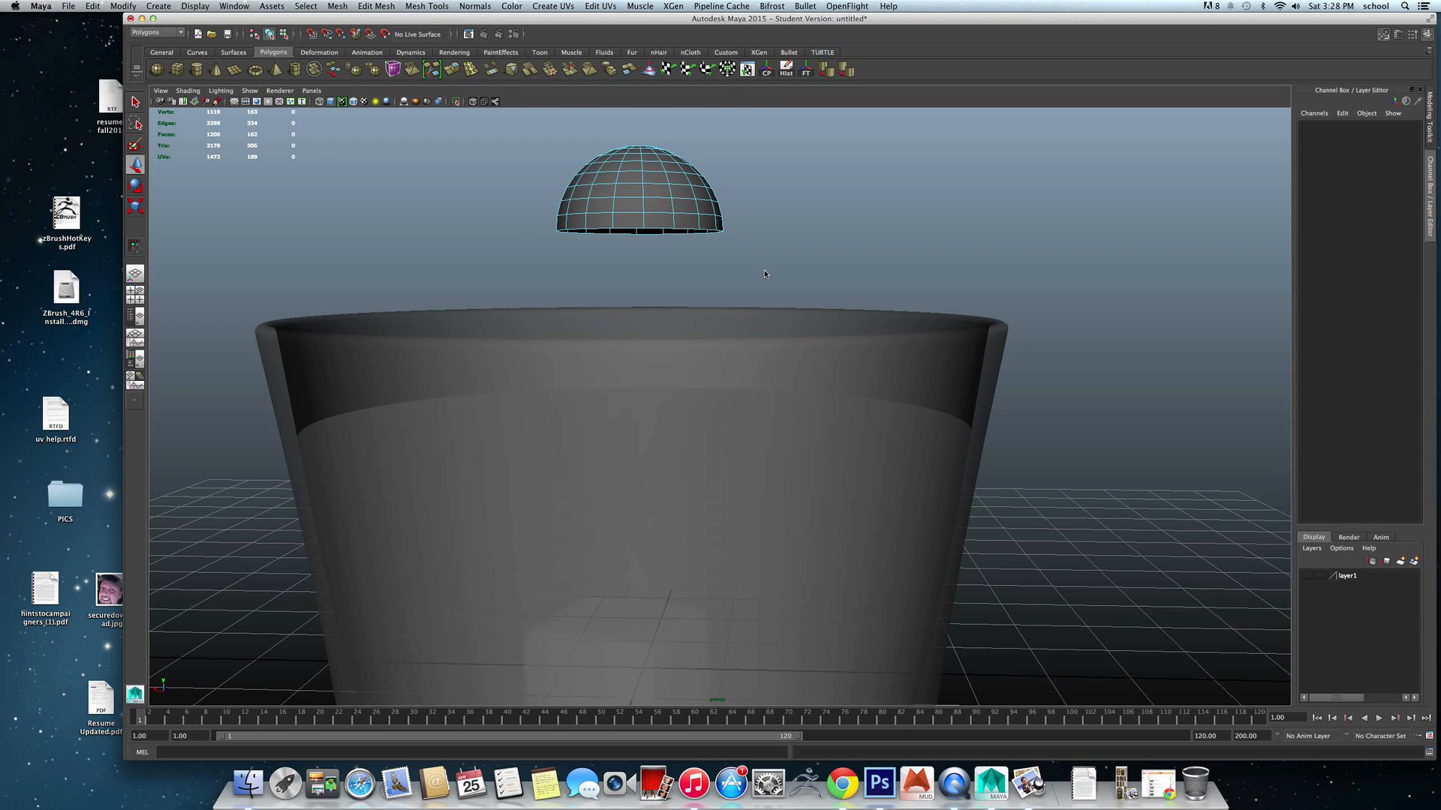
Return the hemisphere to object mode and flatten it vertically to a Y scale of about 0.5.
alt+drag(764, 271, 607, 299)
right_drag(606, 299, 634, 284)
key(r)
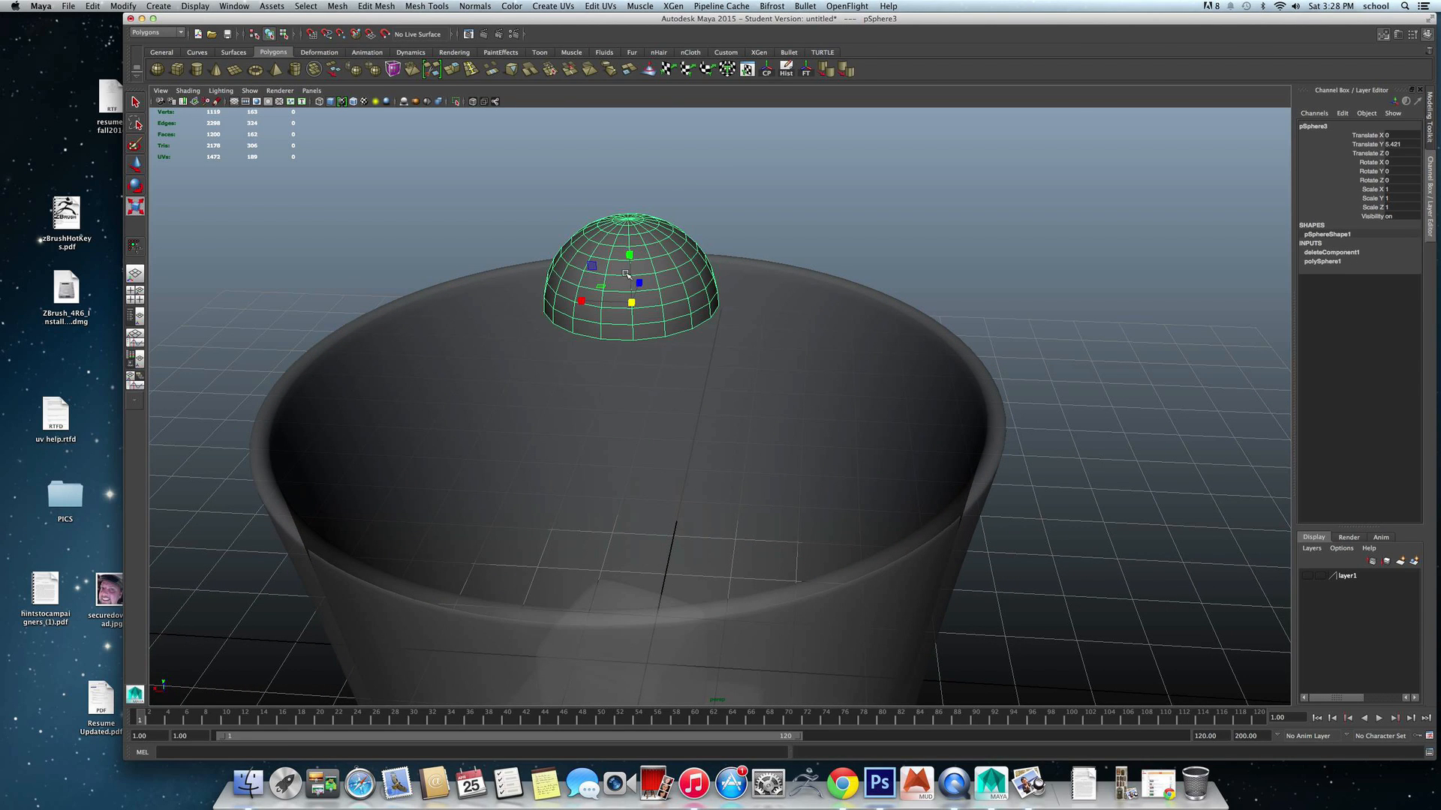
drag(629, 253, 629, 279)
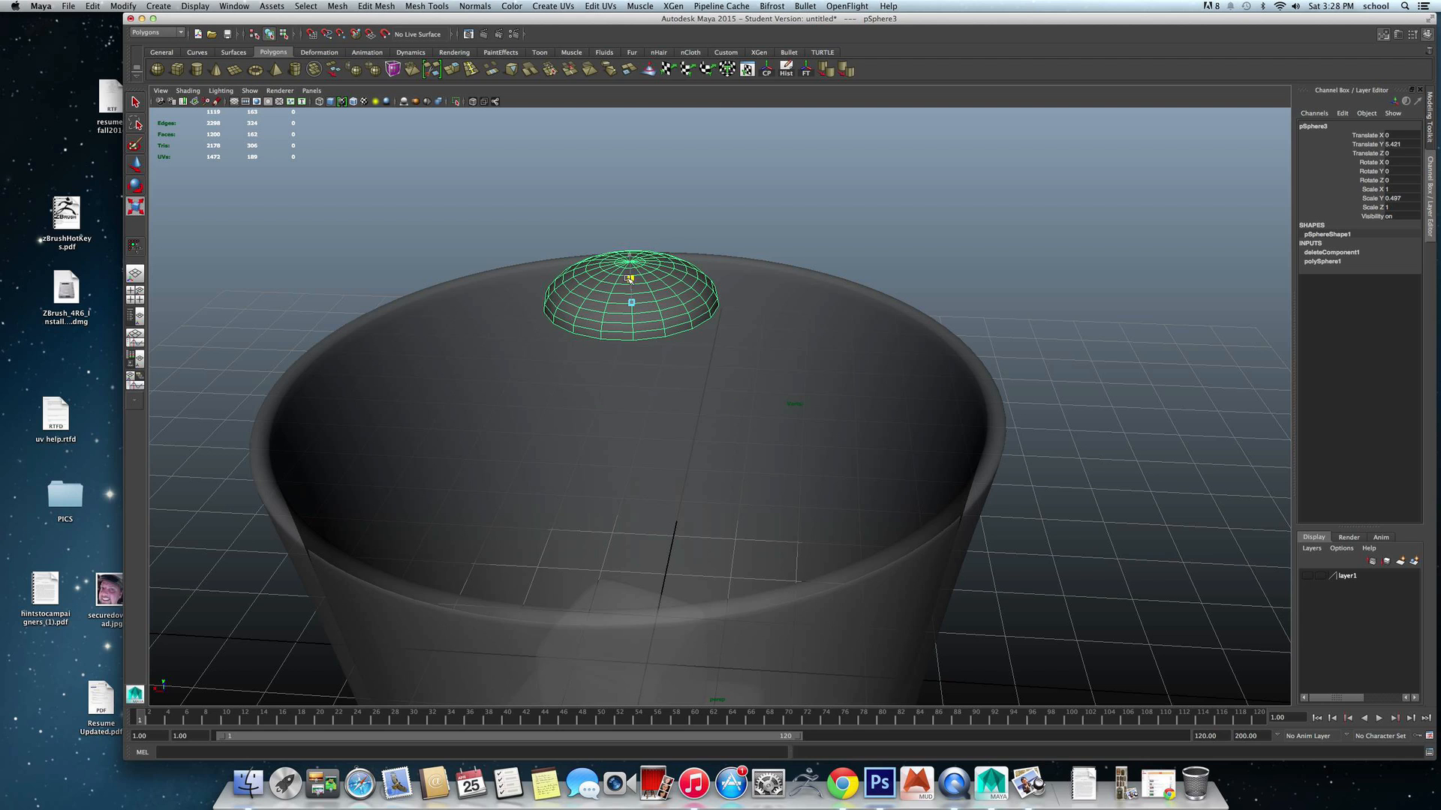
Raise every other crown-to-rim edge loop of the dome slightly to shape it into a scalloped umbrella canopy.
scroll(629, 278, up, 3)
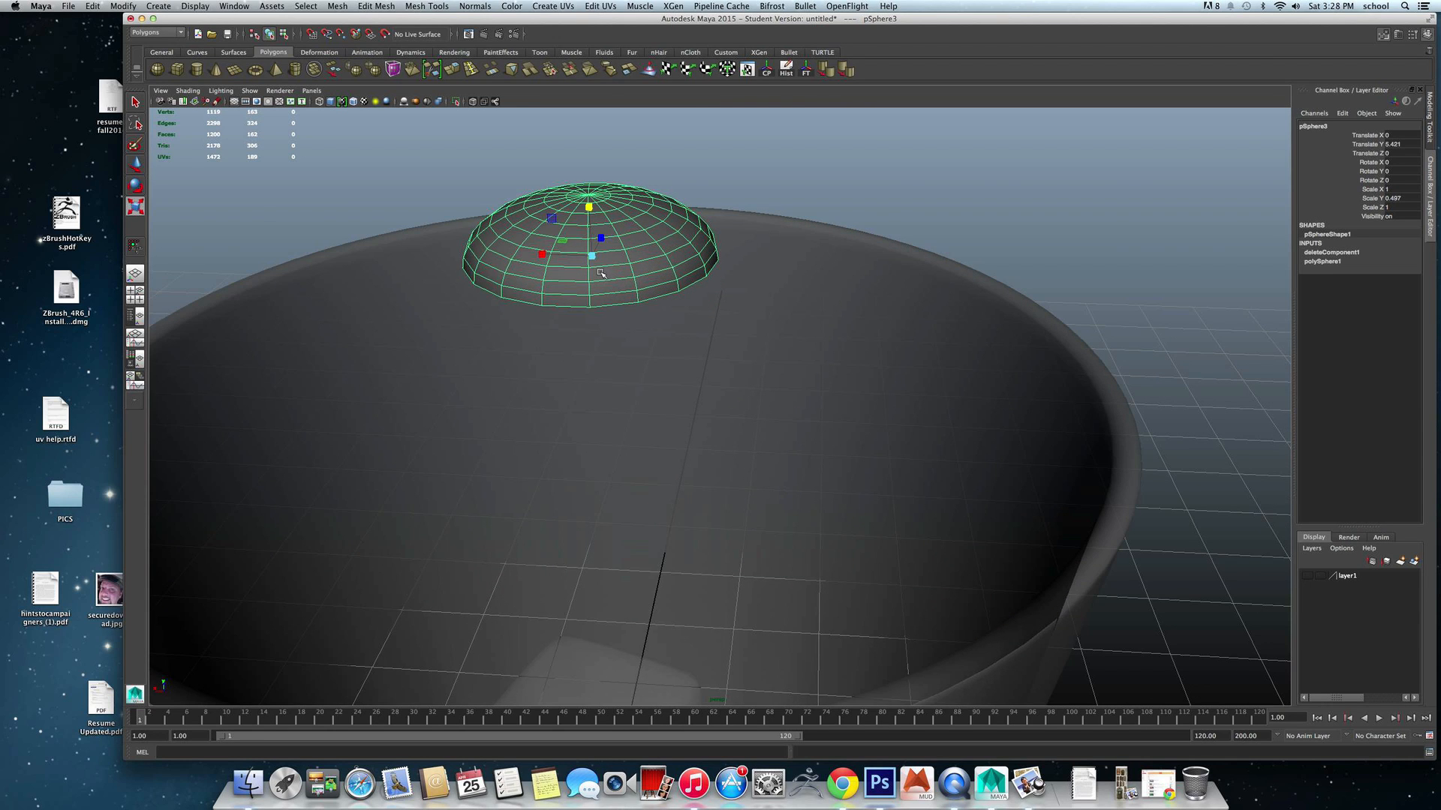
alt+drag(600, 273, 598, 426)
right_drag(598, 426, 594, 408)
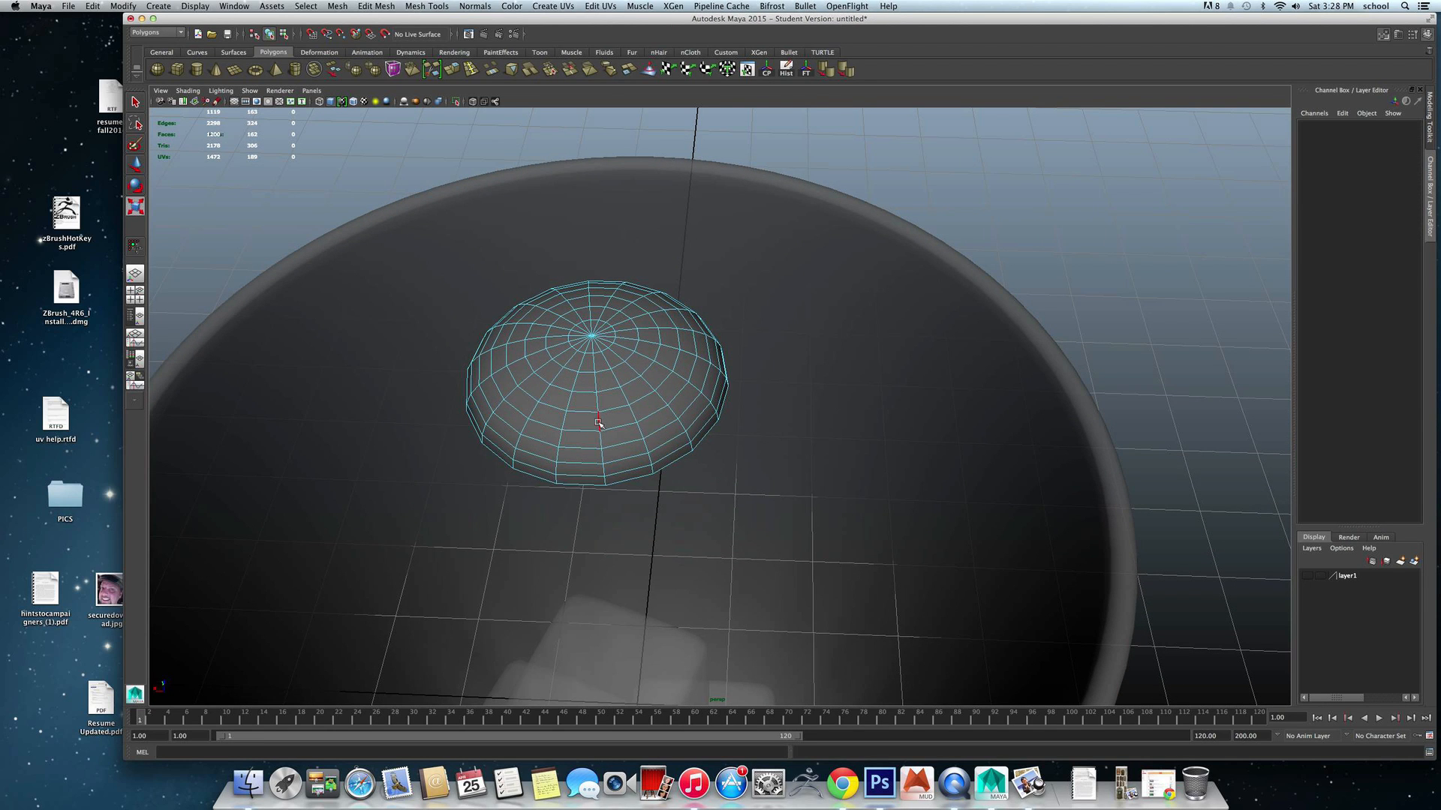
click(598, 422)
key(q)
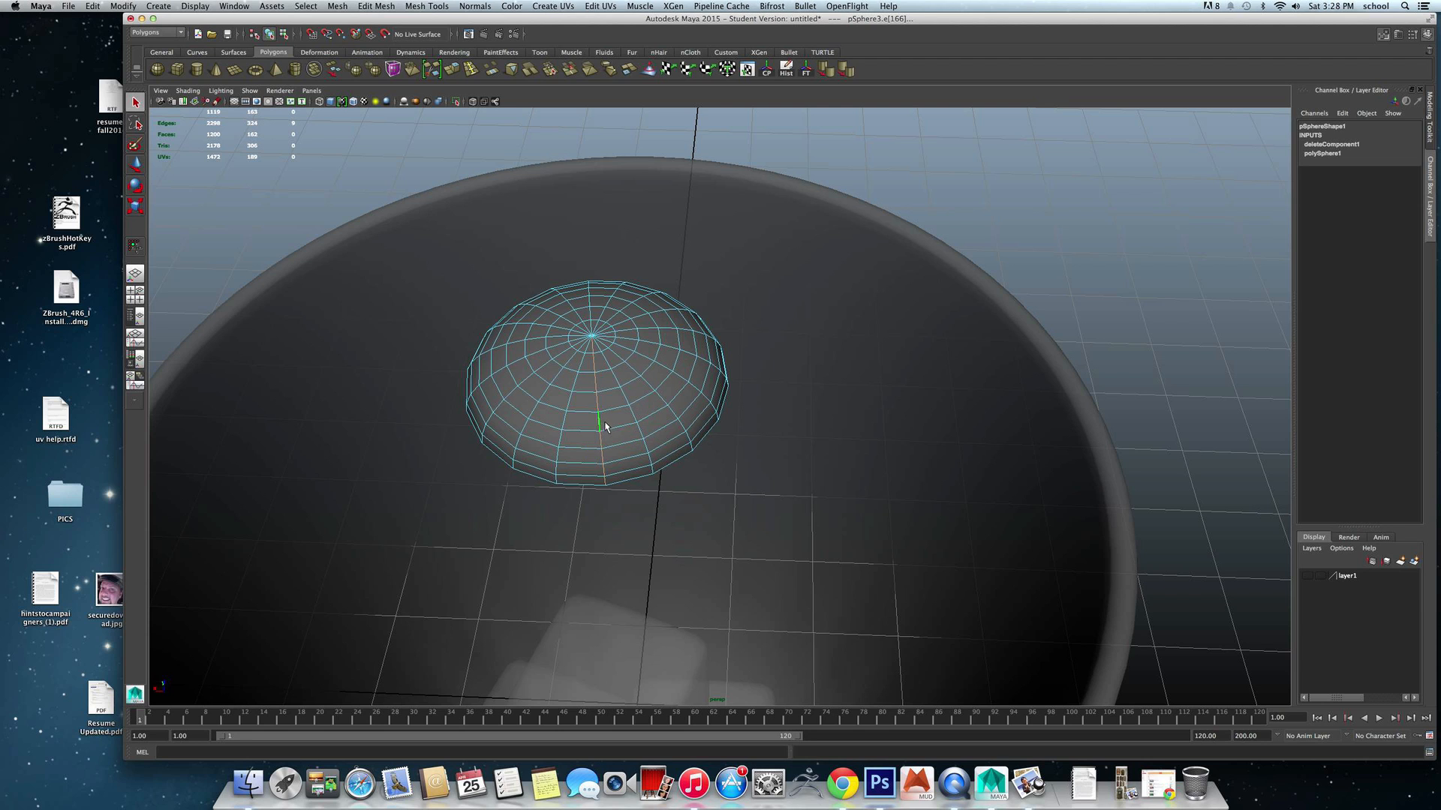
shift+double_click(656, 393)
alt+drag(664, 373, 574, 381)
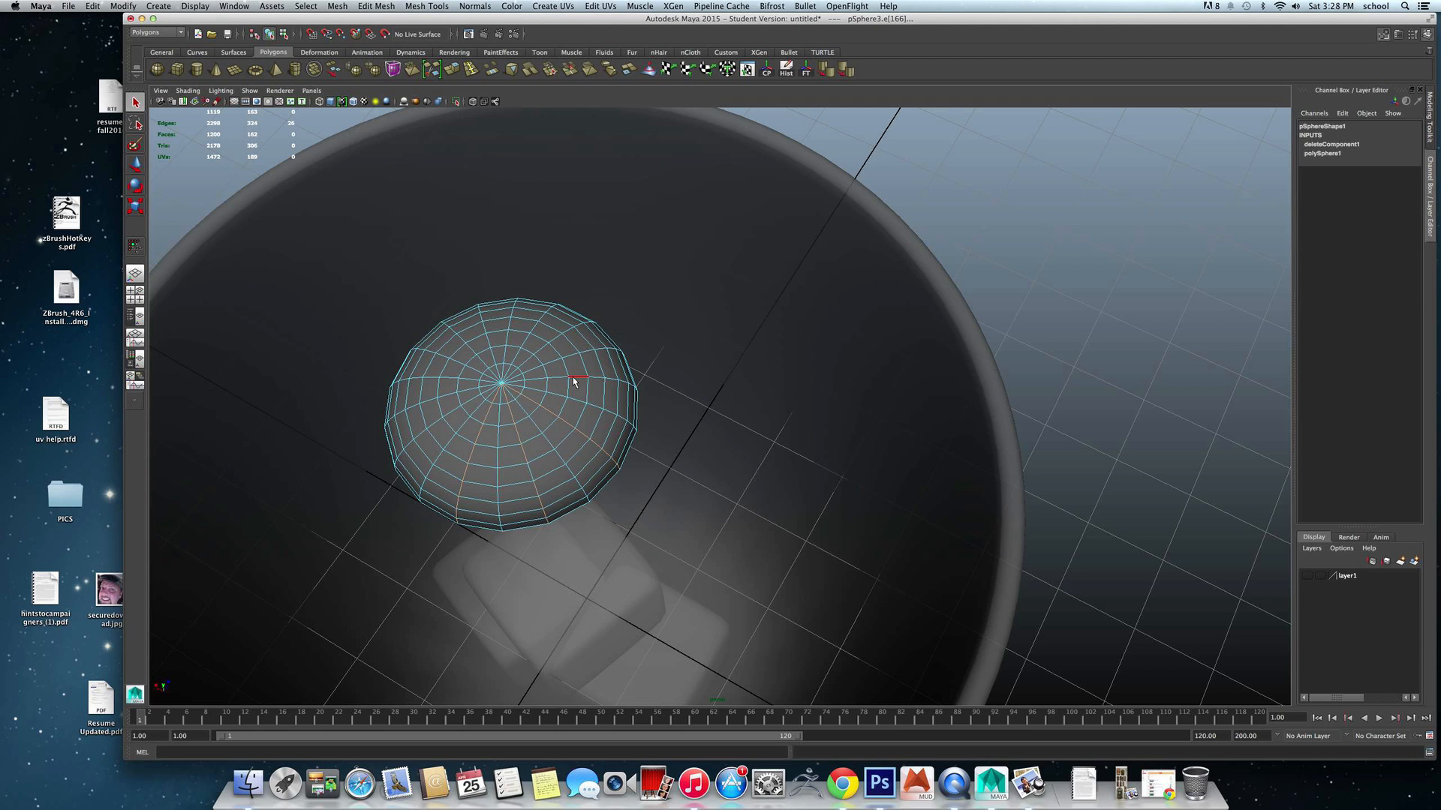
shift+click(556, 340)
key(z)
key(z)
key(z)
shift+double_click(507, 333)
shift+double_click(454, 385)
alt+drag(533, 413, 563, 475)
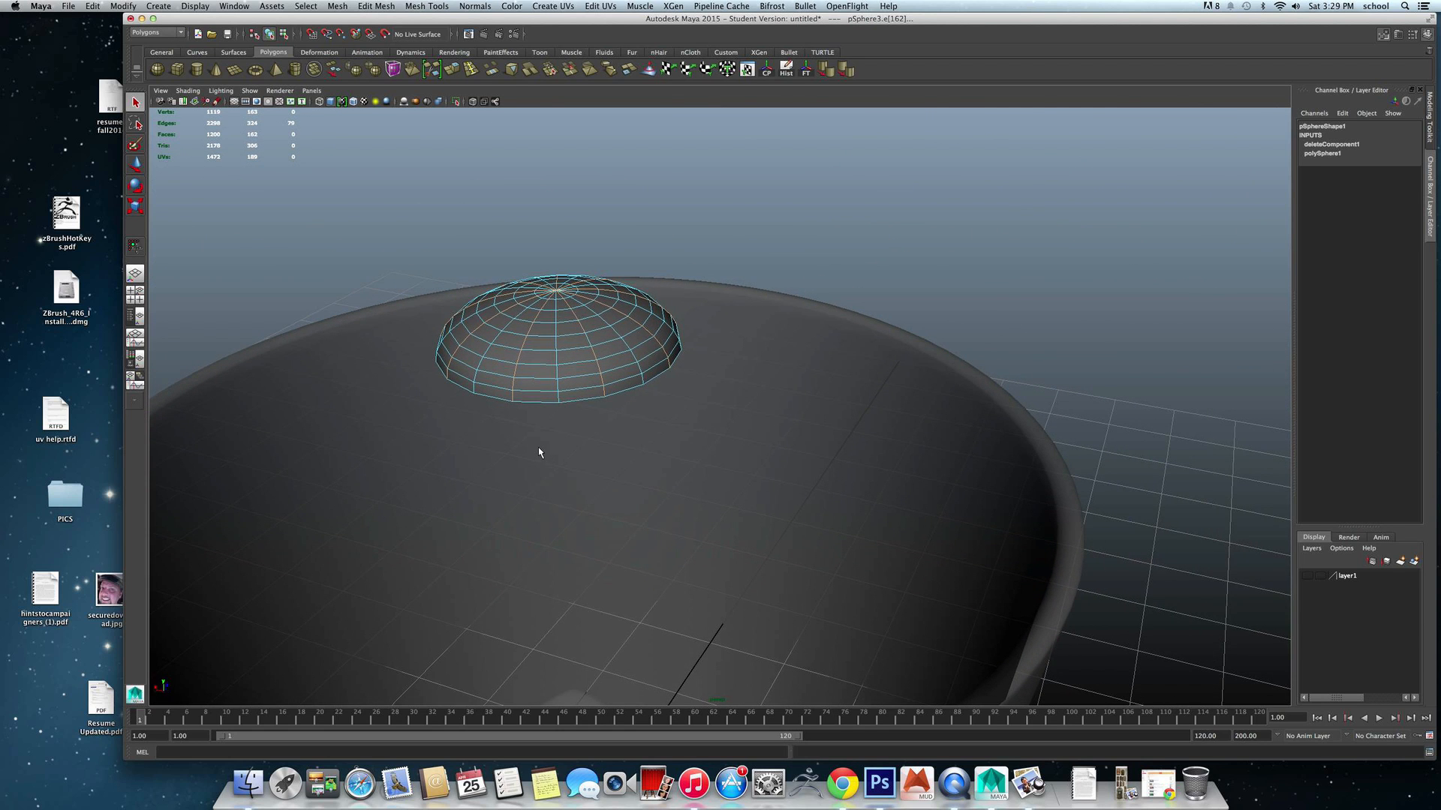
key(w)
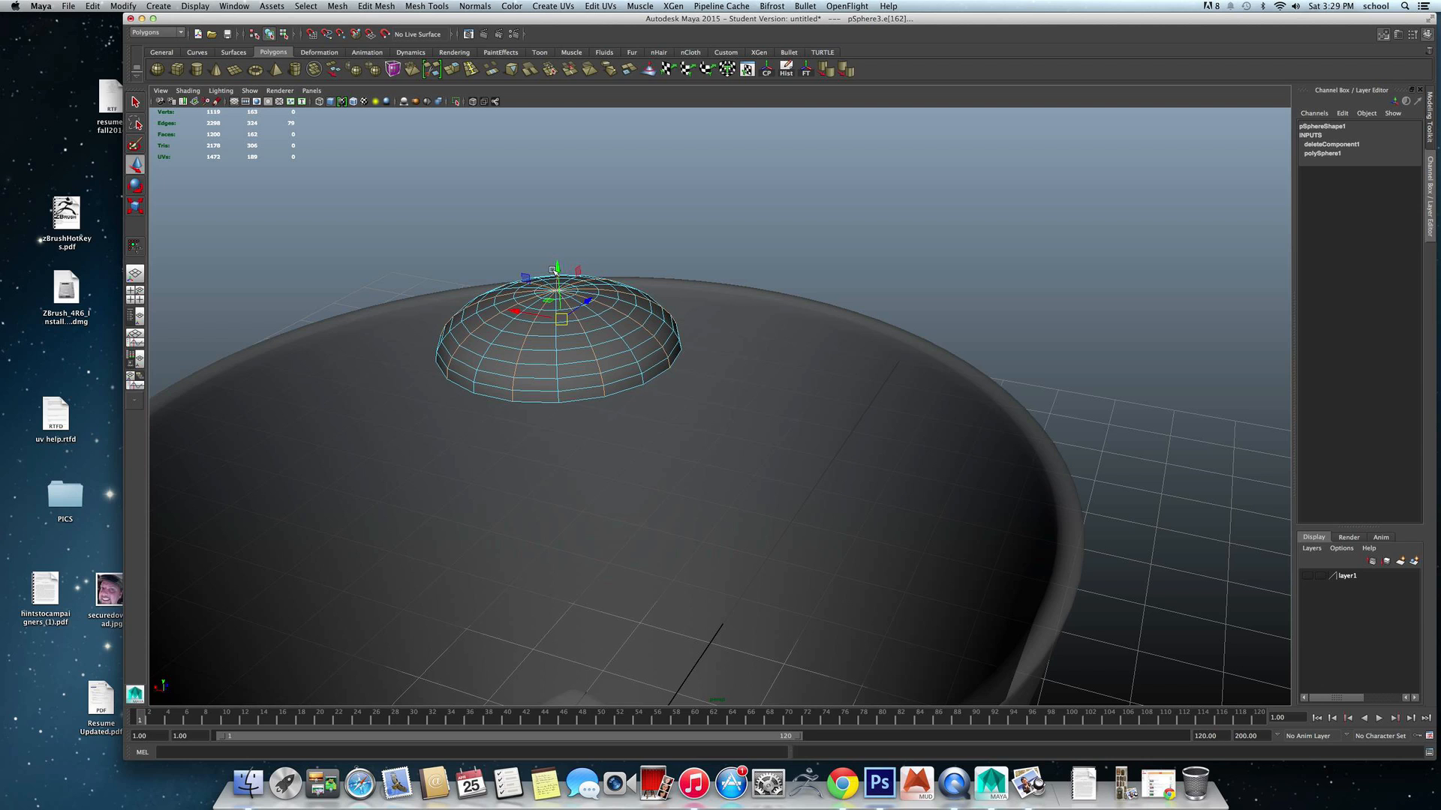
drag(558, 266, 647, 279)
click(660, 278)
right_drag(636, 343, 649, 331)
click(650, 332)
Extrude all faces of the canopy slightly to give it thickness, and return it to object mode.
alt+drag(650, 331, 611, 314)
mouse_move(595, 297)
right_down()
mouse_move(581, 312)
mouse_move(570, 300)
right_up()
drag(425, 166, 722, 318)
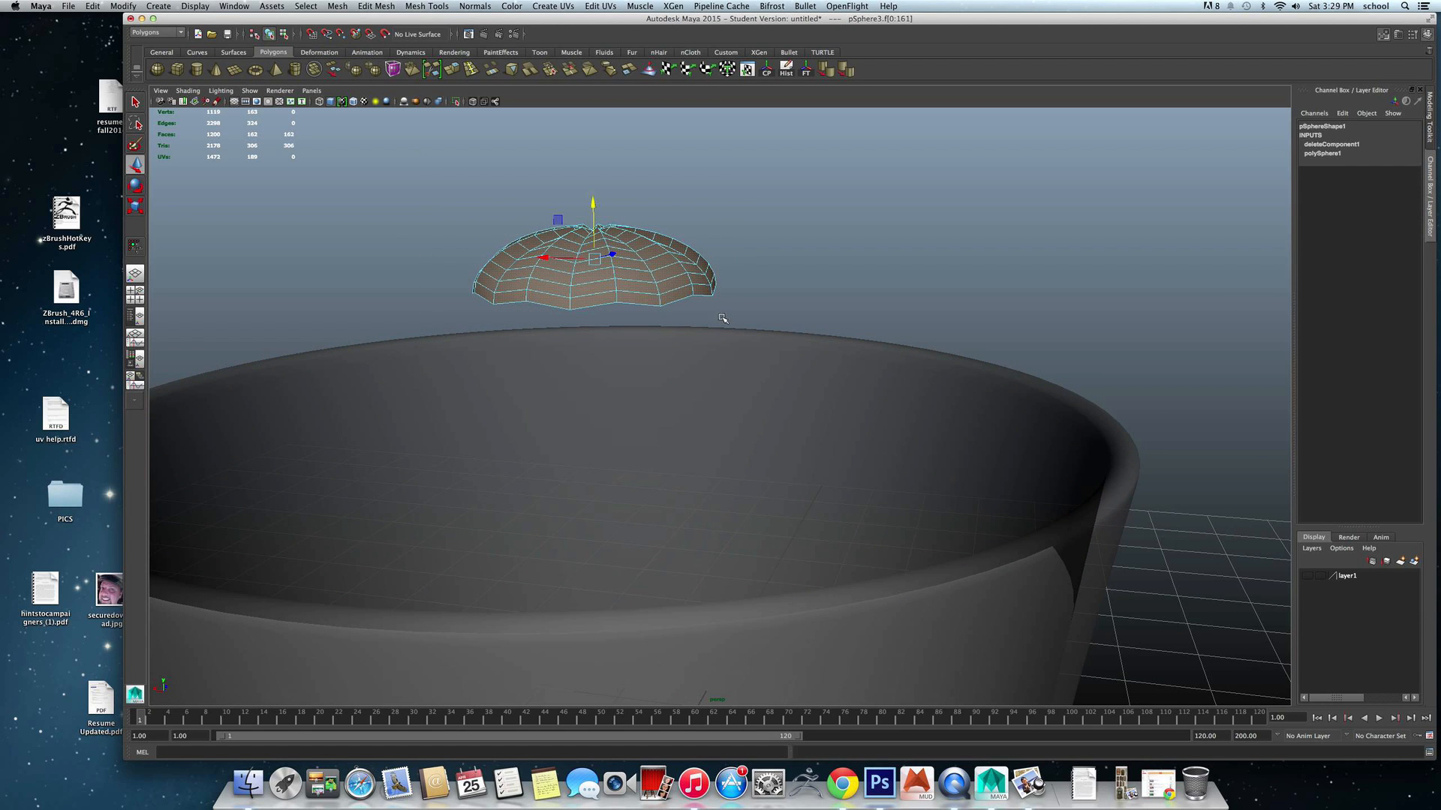
click(453, 71)
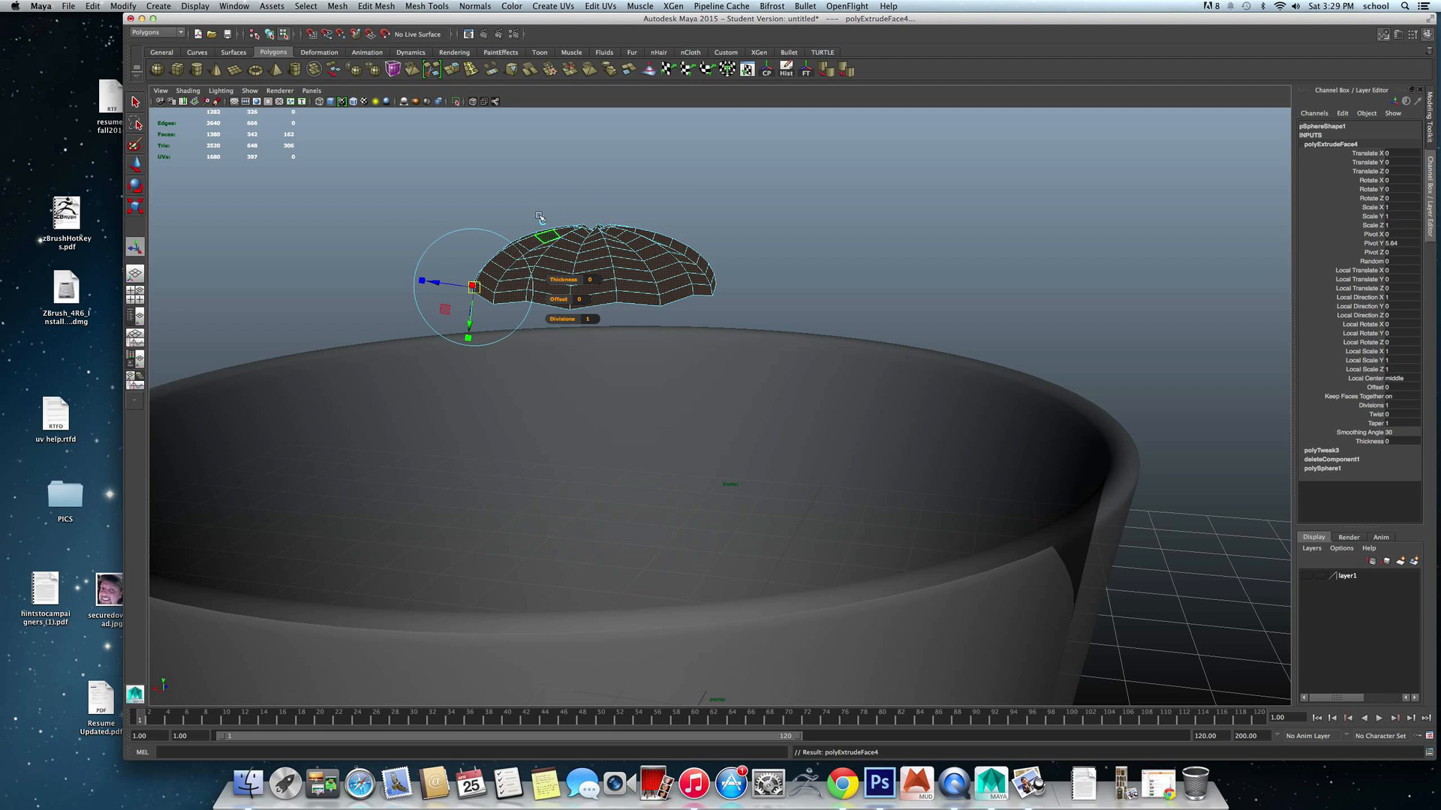
drag(435, 282, 432, 284)
alt+drag(664, 271, 664, 255)
drag(442, 227, 438, 227)
click(682, 283)
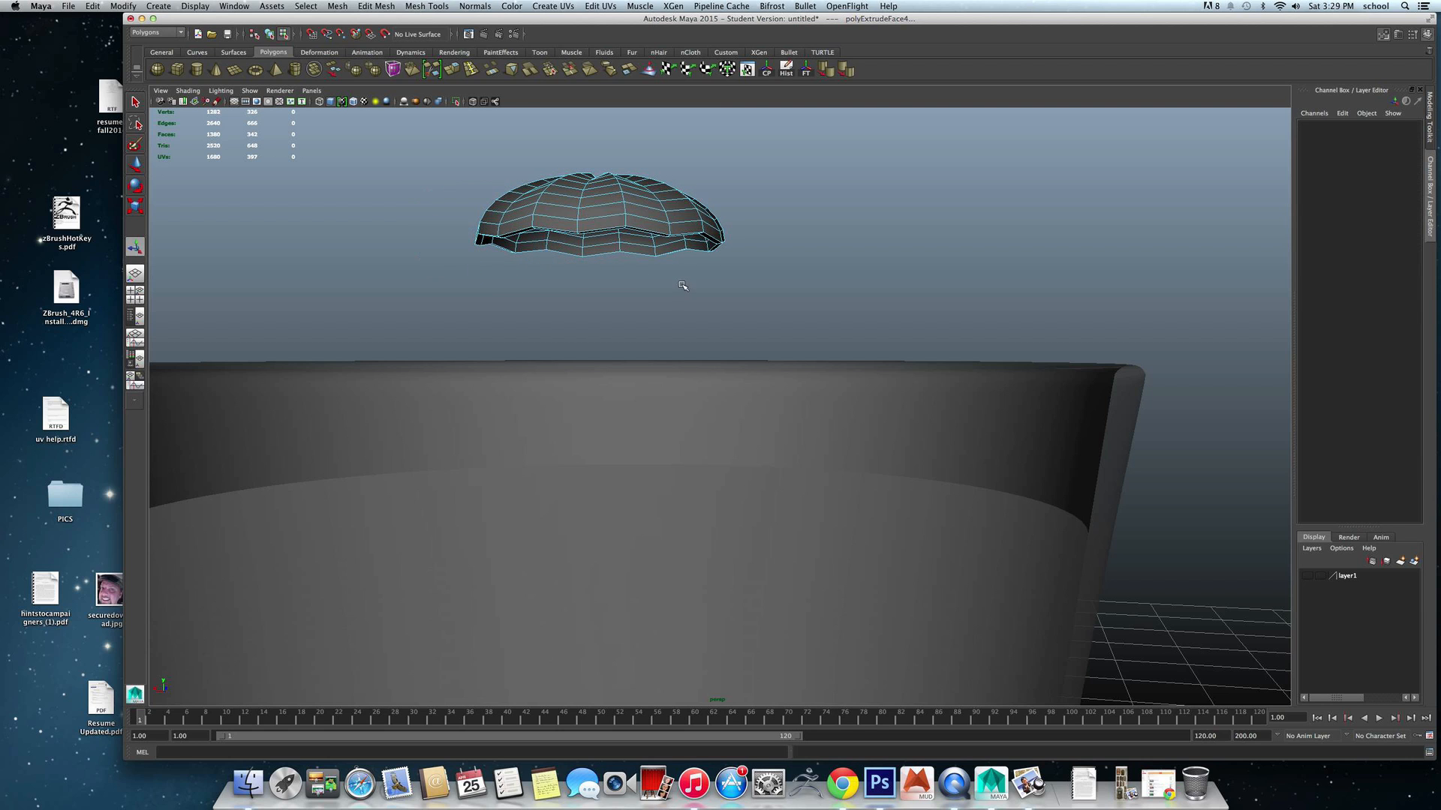
right_drag(606, 199, 653, 185)
alt+drag(653, 185, 686, 255)
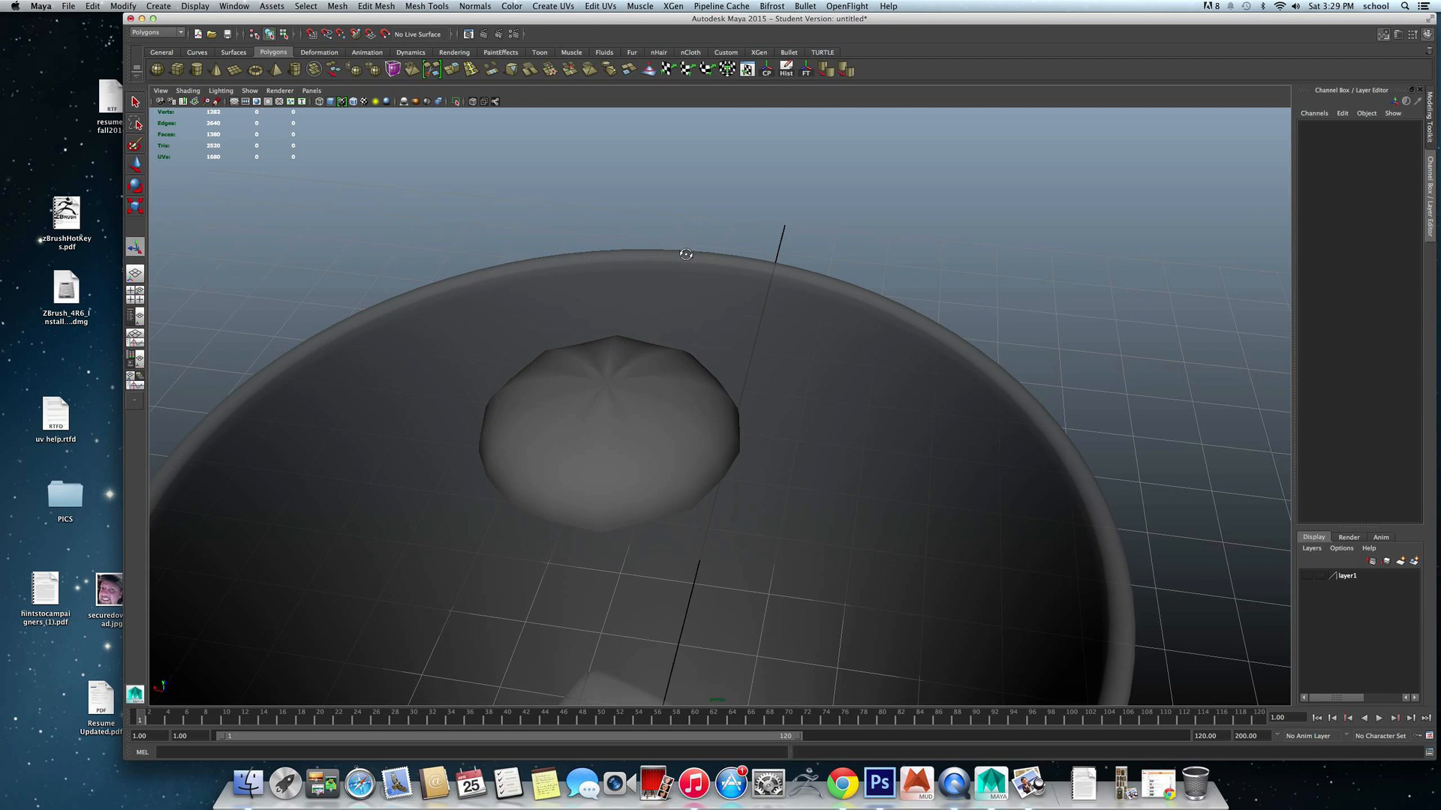
Harden the alternate crown-to-rim edge loops of the canopy to define its ribs, and return to object mode.
click(618, 463)
alt+drag(608, 450, 538, 467)
scroll(553, 339, up, 3)
right_drag(533, 484, 546, 465)
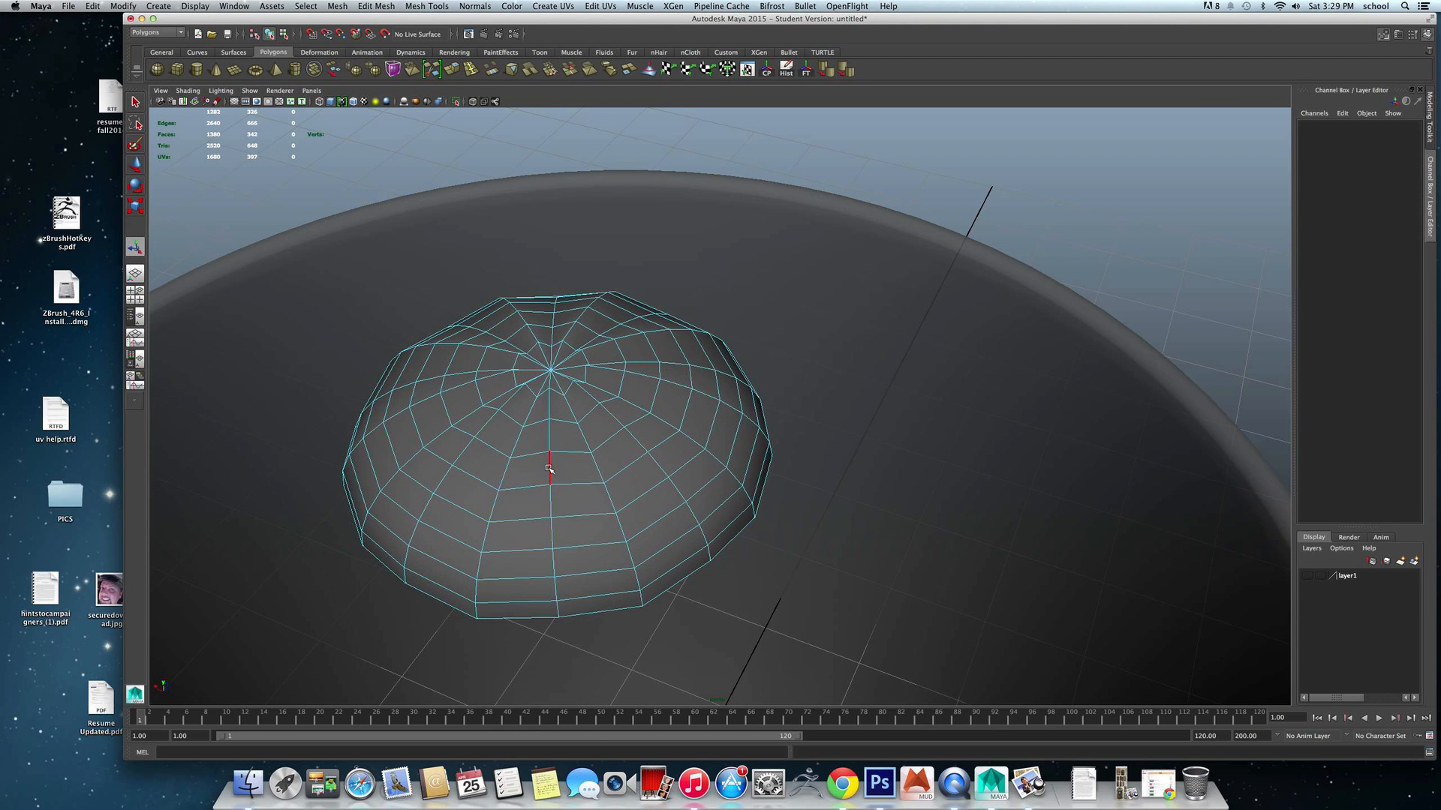
click(549, 467)
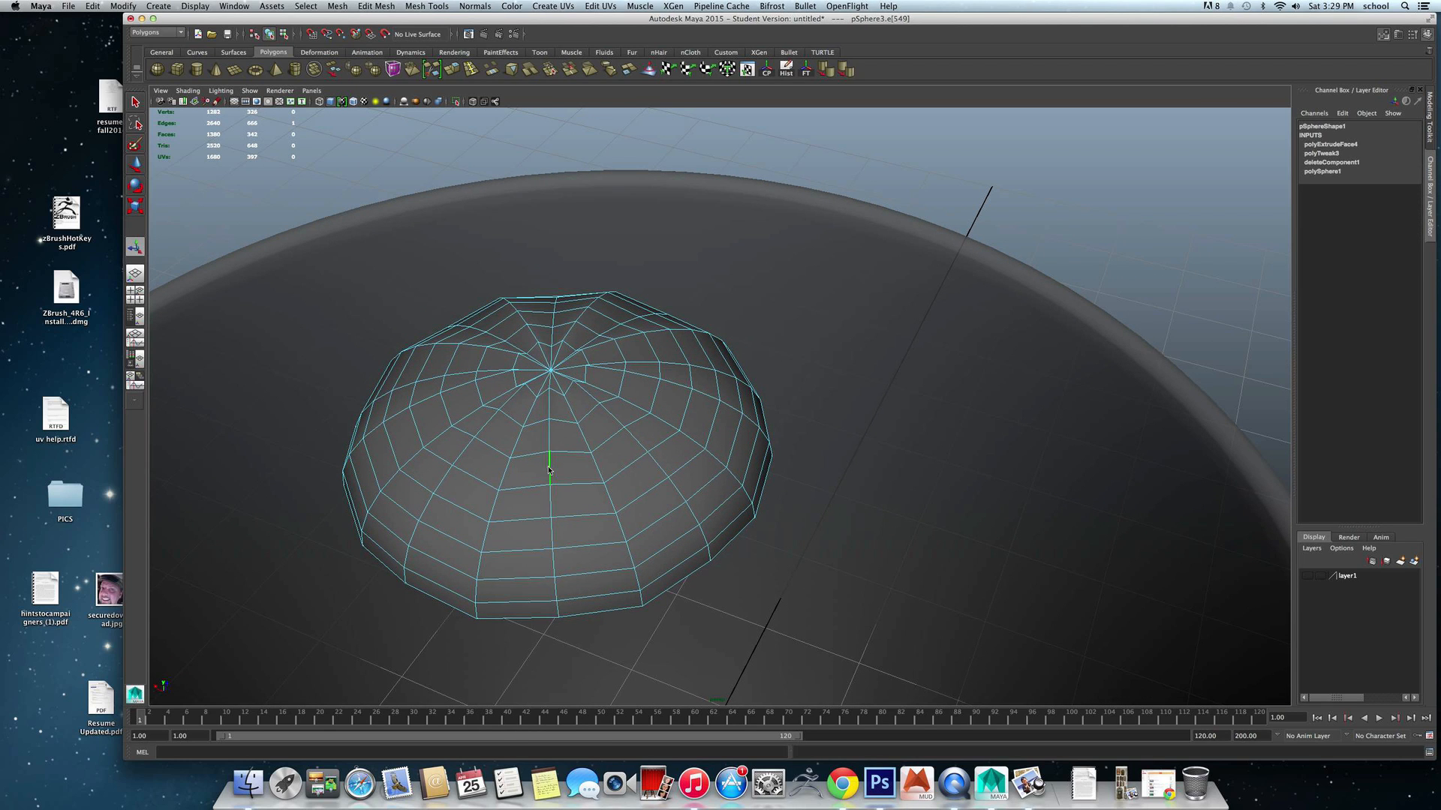
double_click(550, 466)
key(z)
key(z)
key(z)
key(z)
key(z)
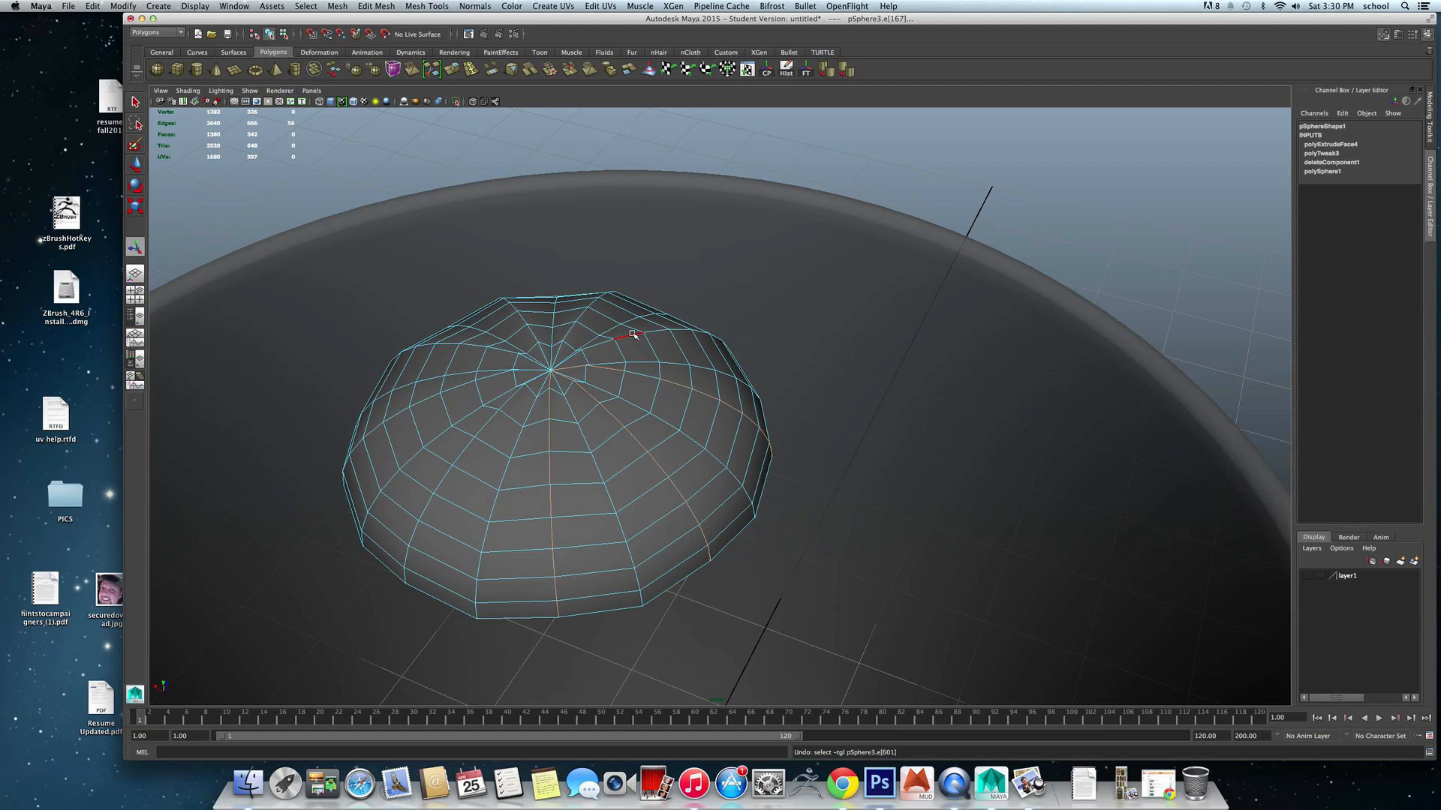
shift+click(639, 371)
shift+click(633, 338)
shift+click(657, 330)
shift+click(593, 303)
shift+double_click(512, 304)
shift+double_click(468, 385)
click(825, 75)
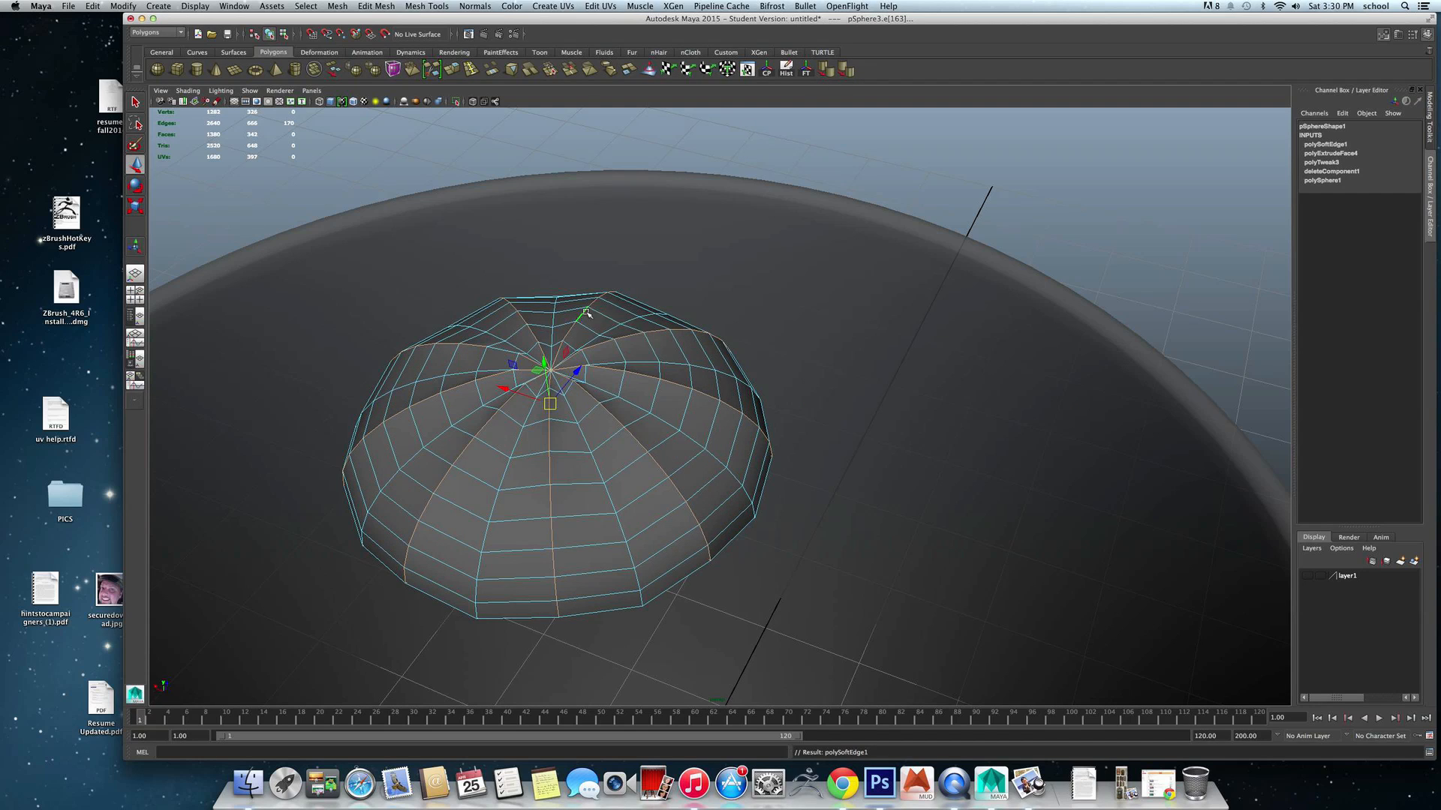
right_drag(592, 327, 632, 305)
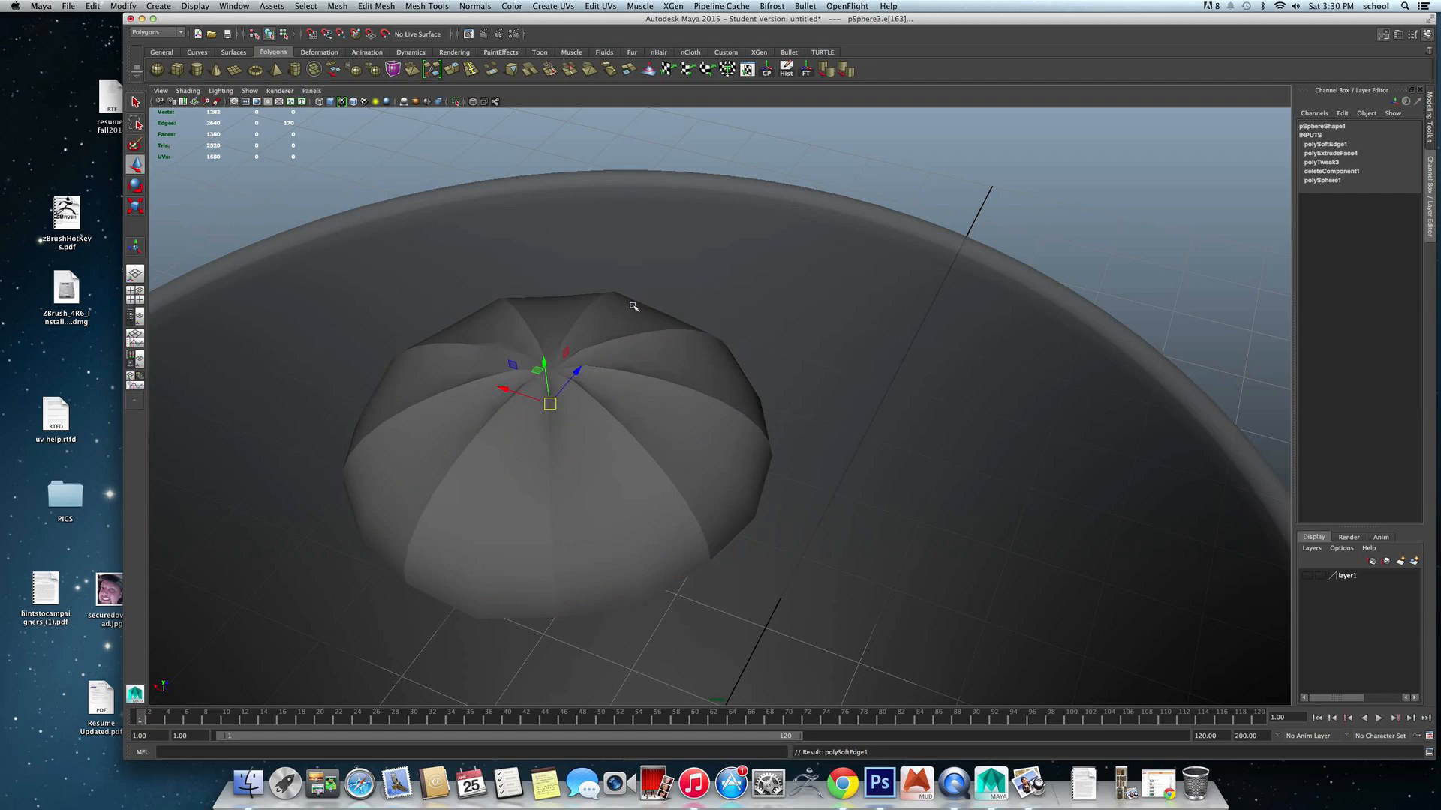
alt+drag(634, 309, 720, 362)
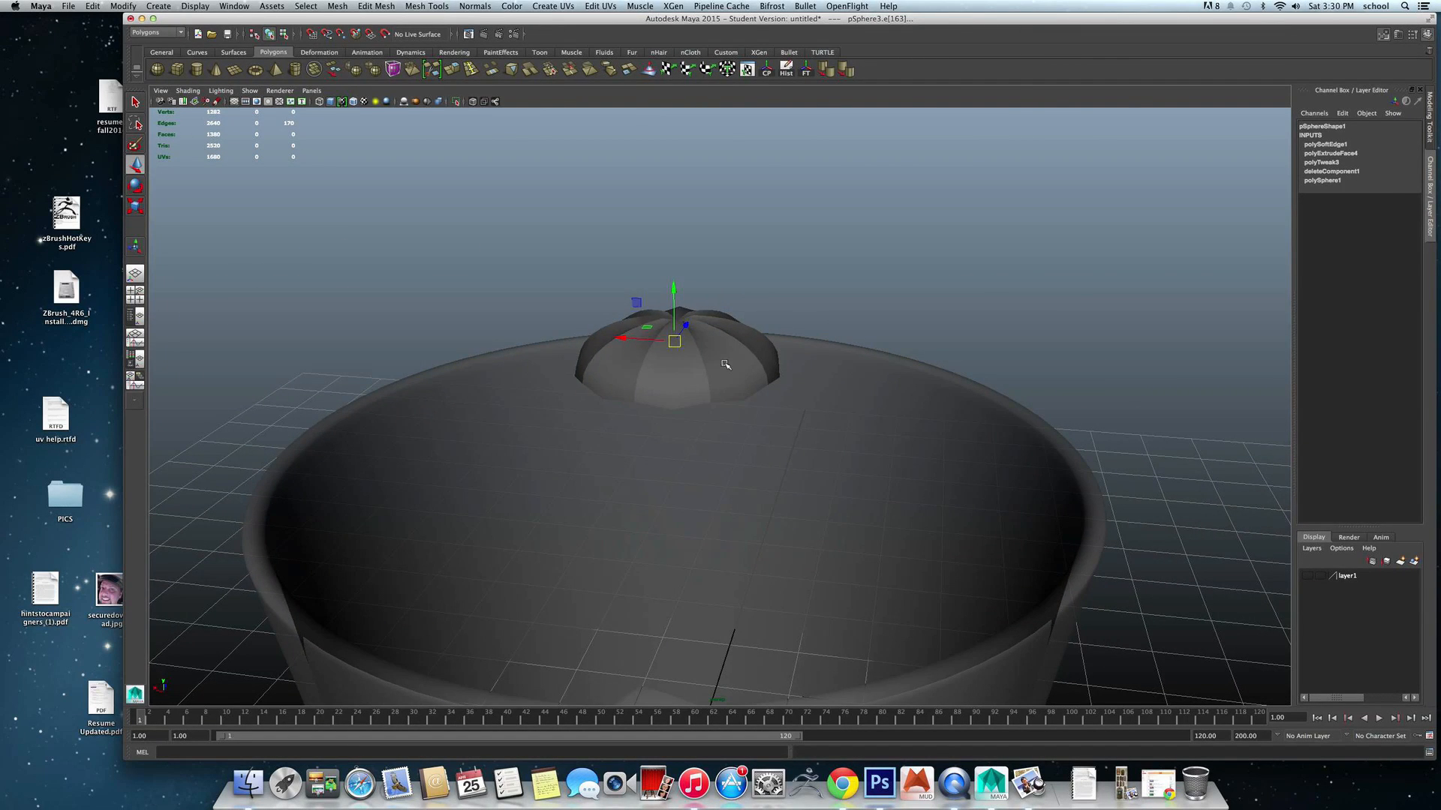
Raise the canopy above the cup to about 6.9 in Y and enlarge it uniformly to an X and Z scale of about 2.65.
click(725, 366)
alt+right_drag(725, 366, 697, 316)
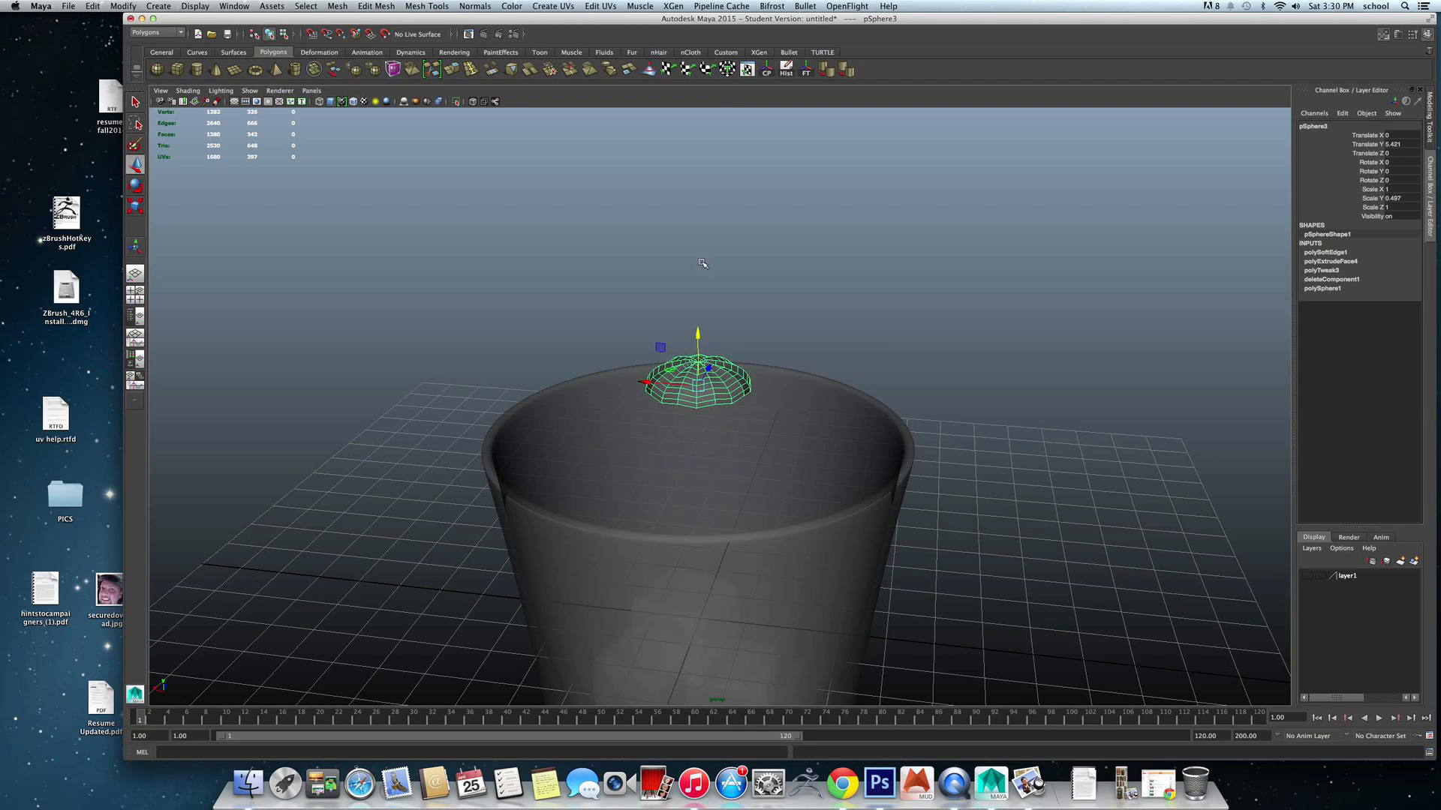
drag(687, 335, 688, 266)
key(r)
drag(692, 326, 718, 255)
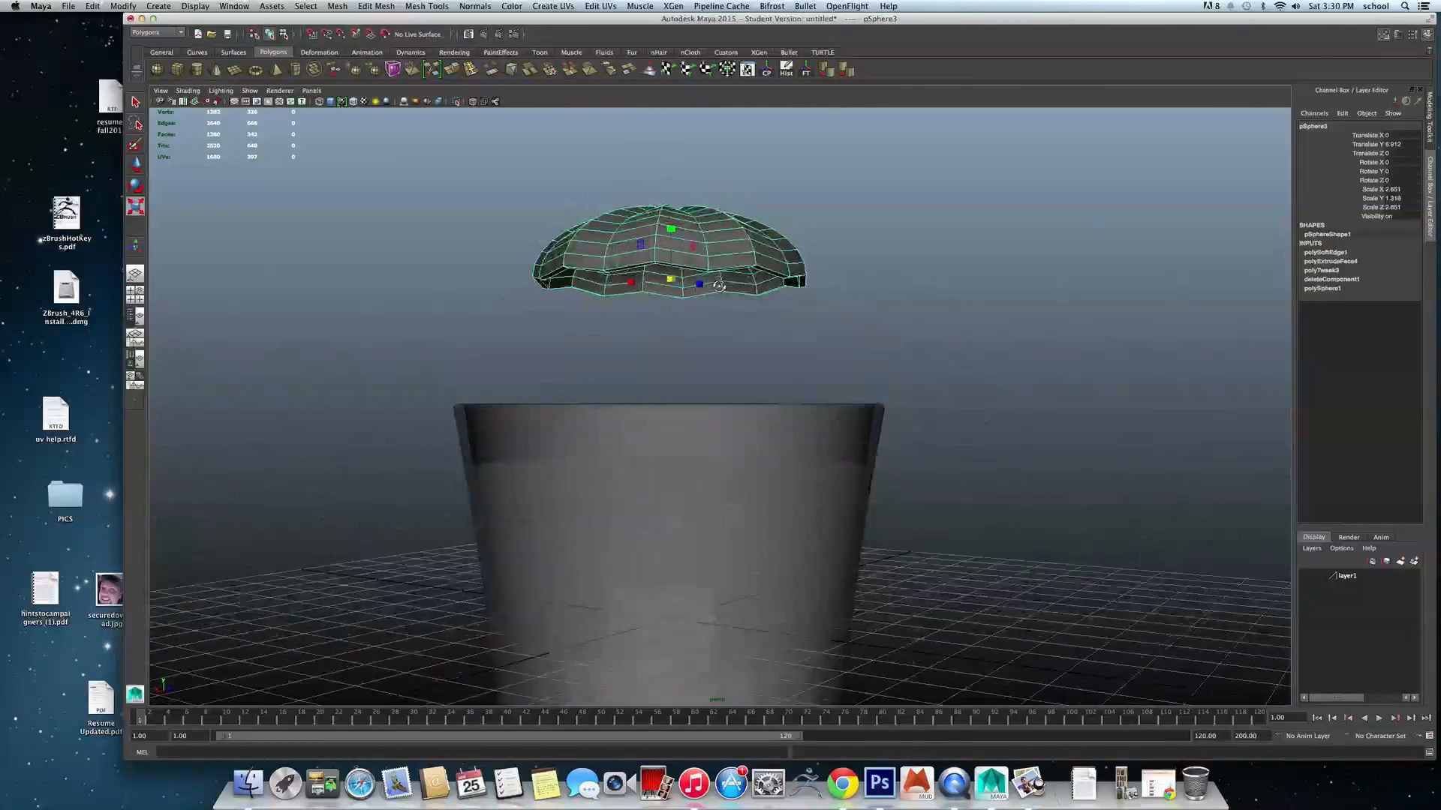
Set the canopy's Lambert material colour to pure red, and deselect the canopy.
right_click(718, 255)
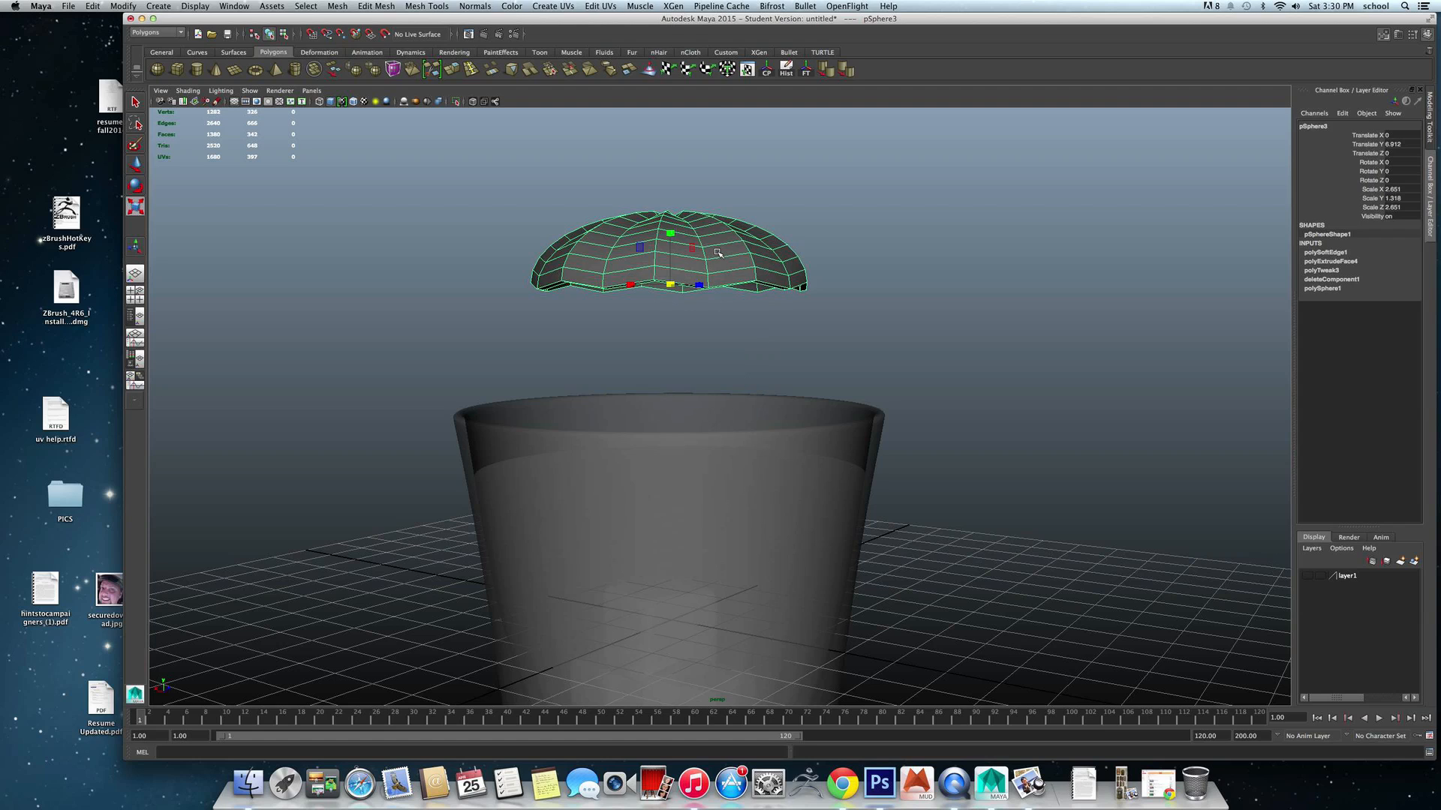
click(1426, 35)
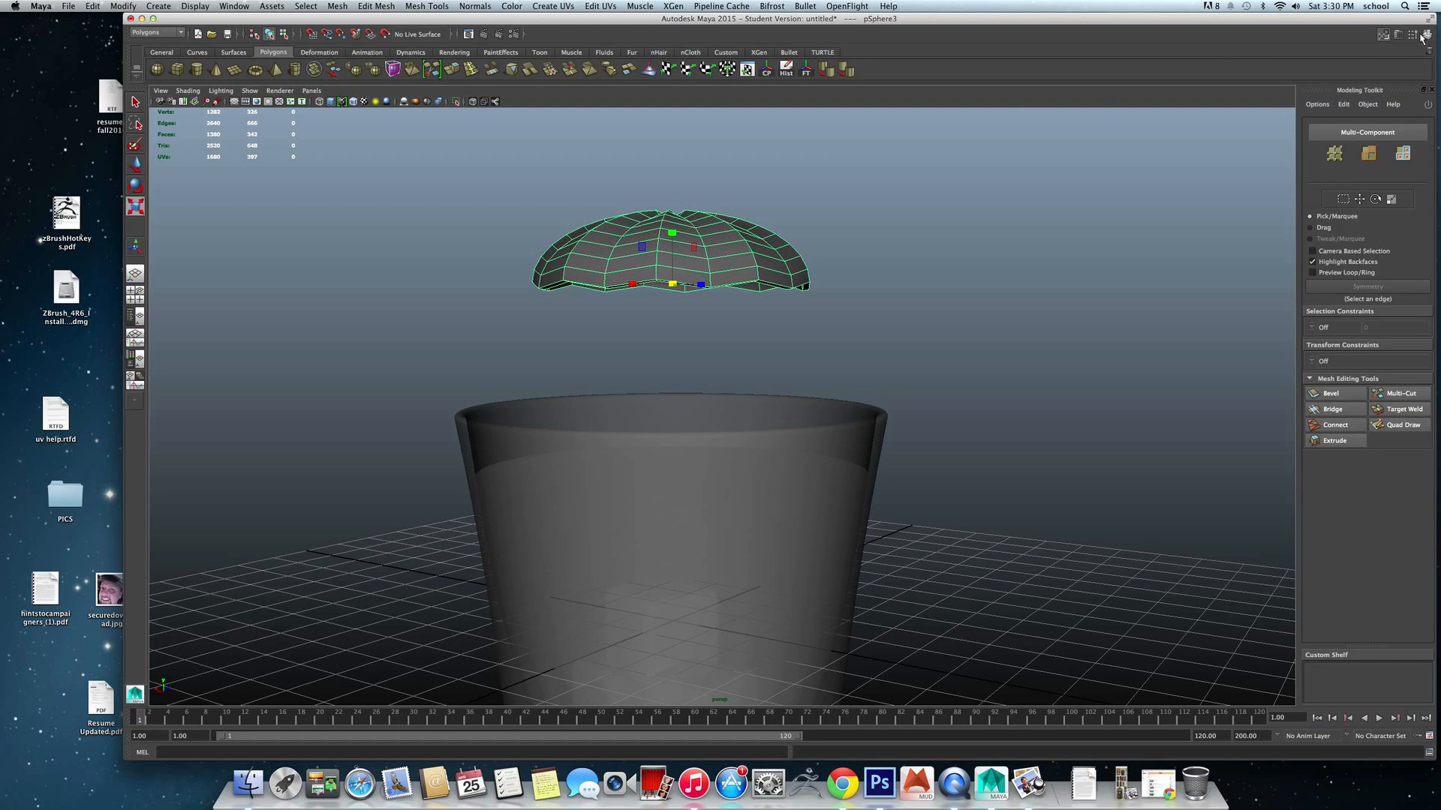
click(1397, 34)
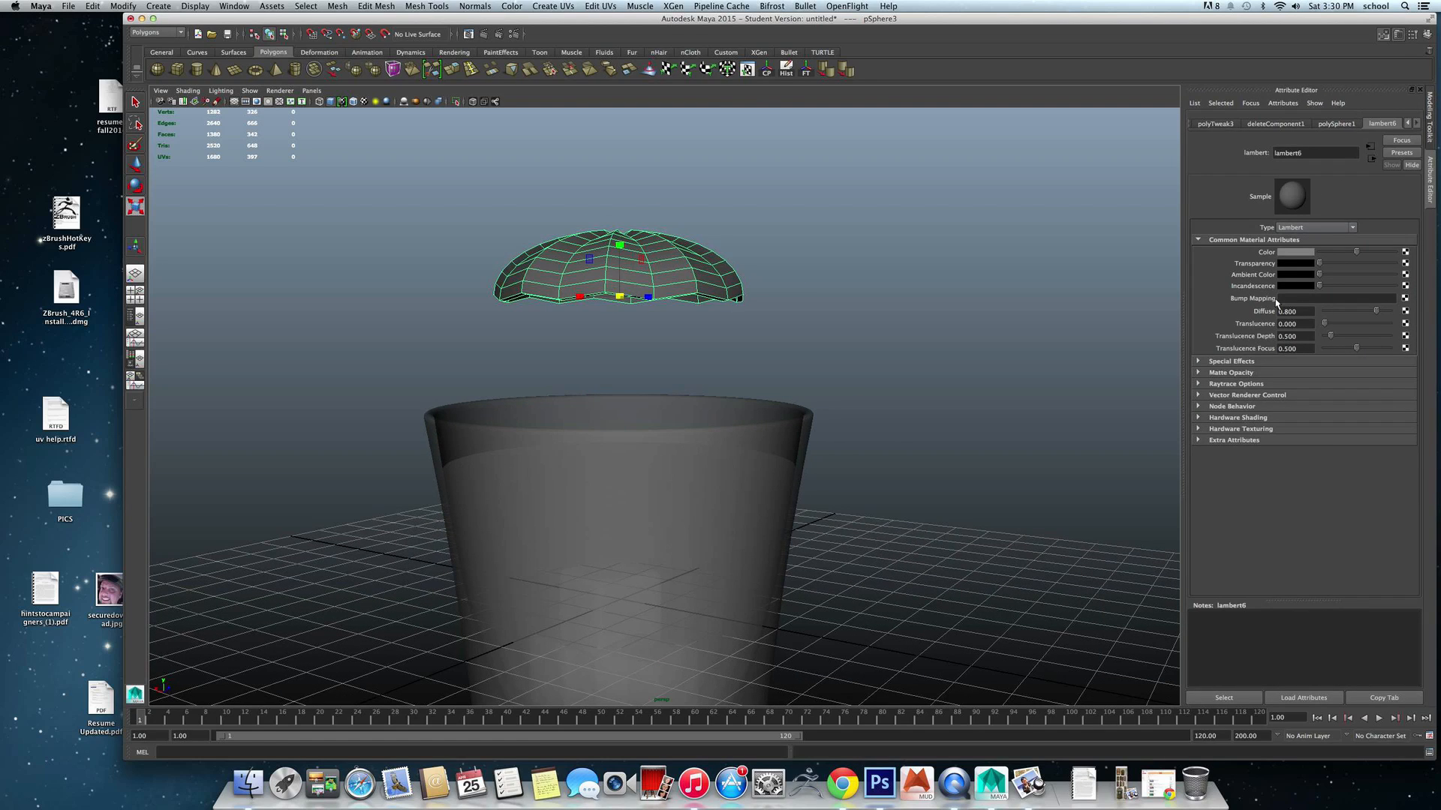
click(1295, 255)
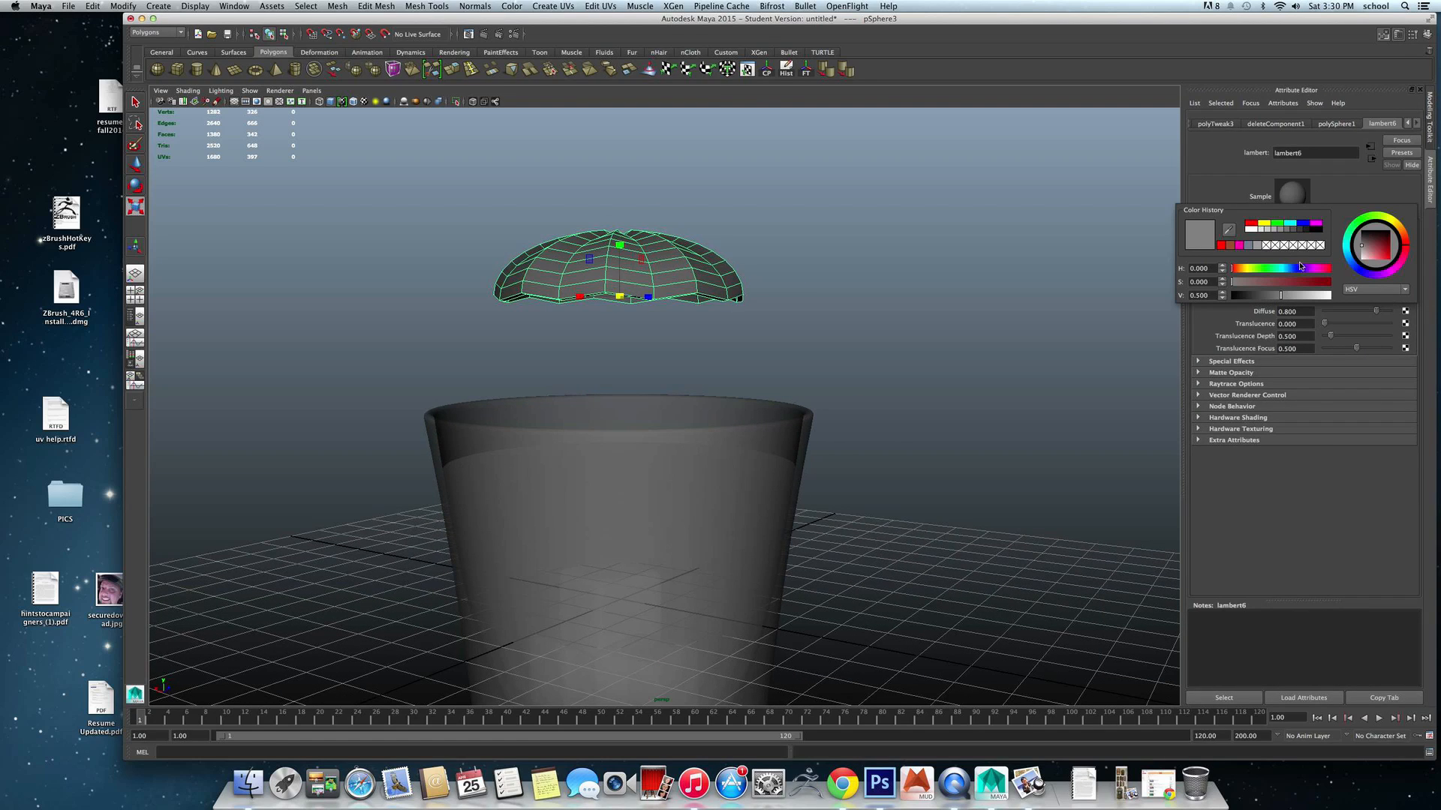
click(1388, 250)
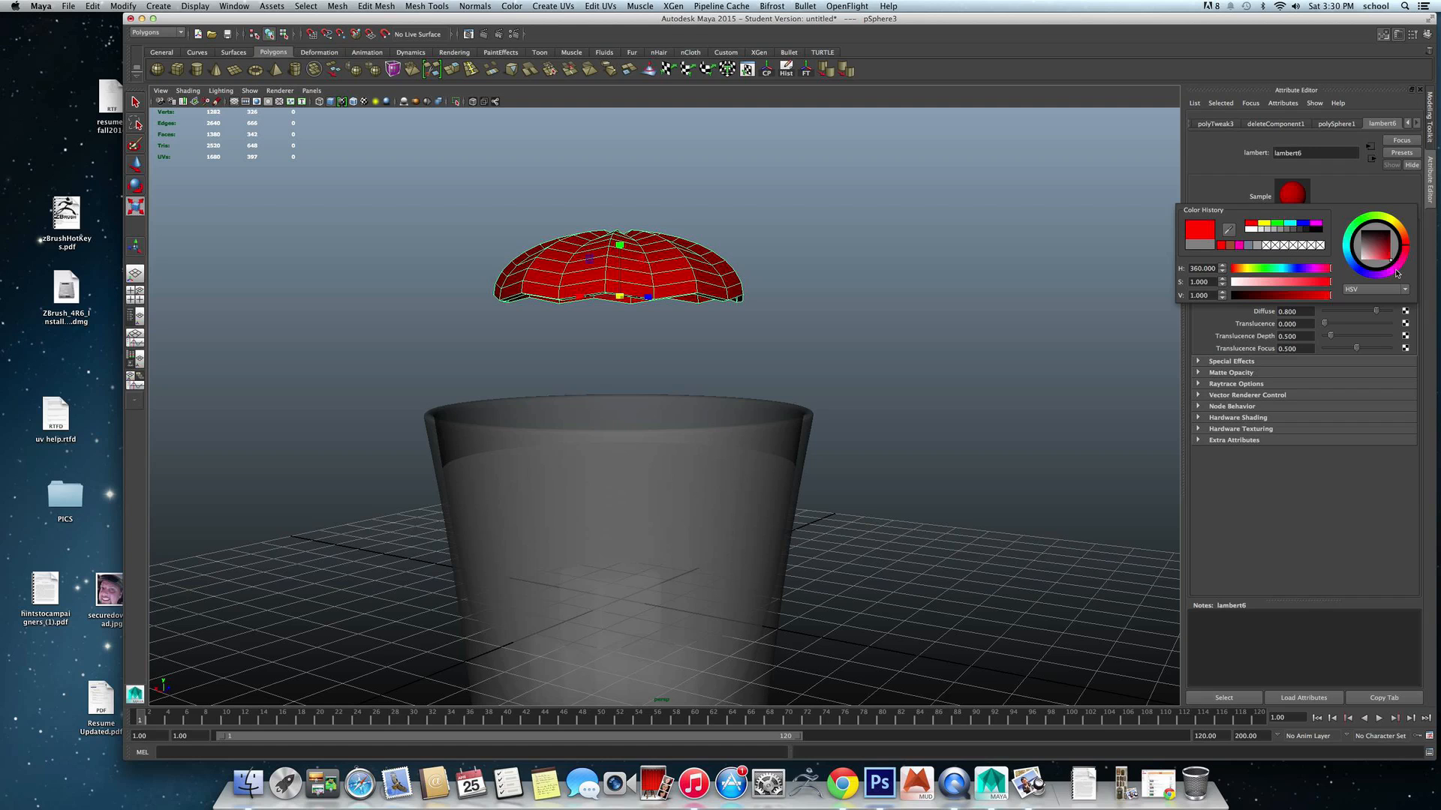
key(q)
right_drag(620, 280, 749, 253)
click(758, 257)
alt+drag(749, 264, 687, 266)
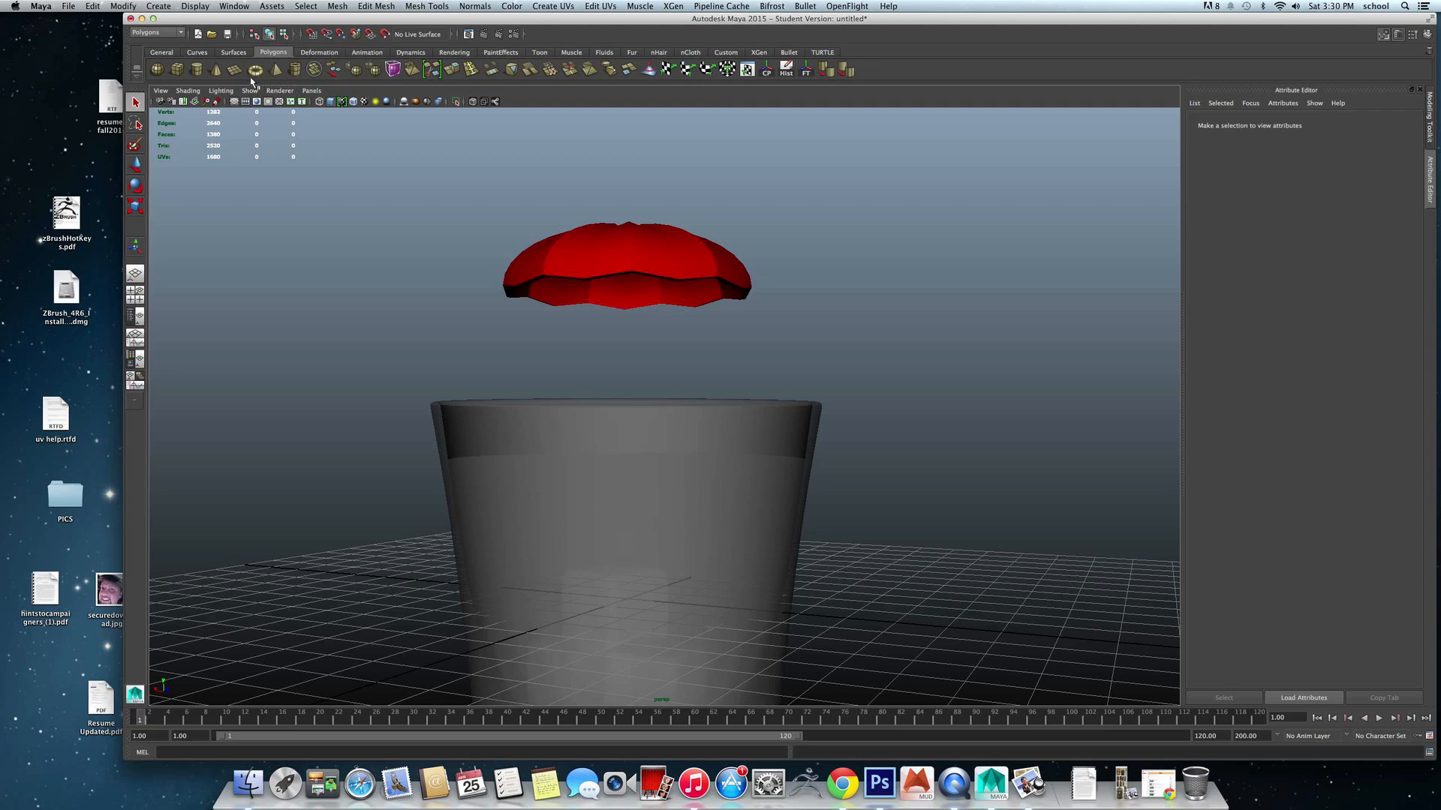
Create a polygon cylinder and scale it into a long thin pole that reaches up into the canopy.
click(195, 69)
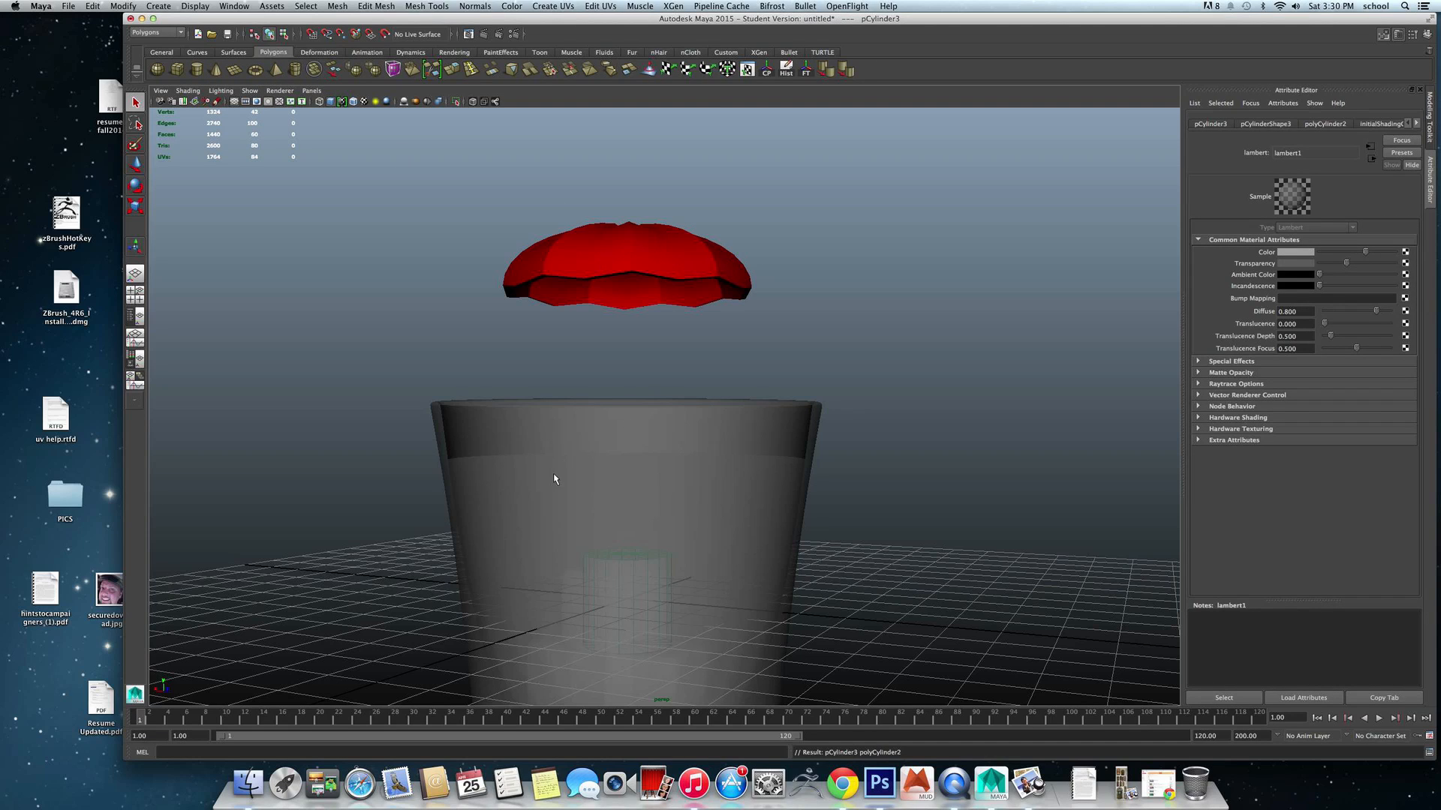
key(r)
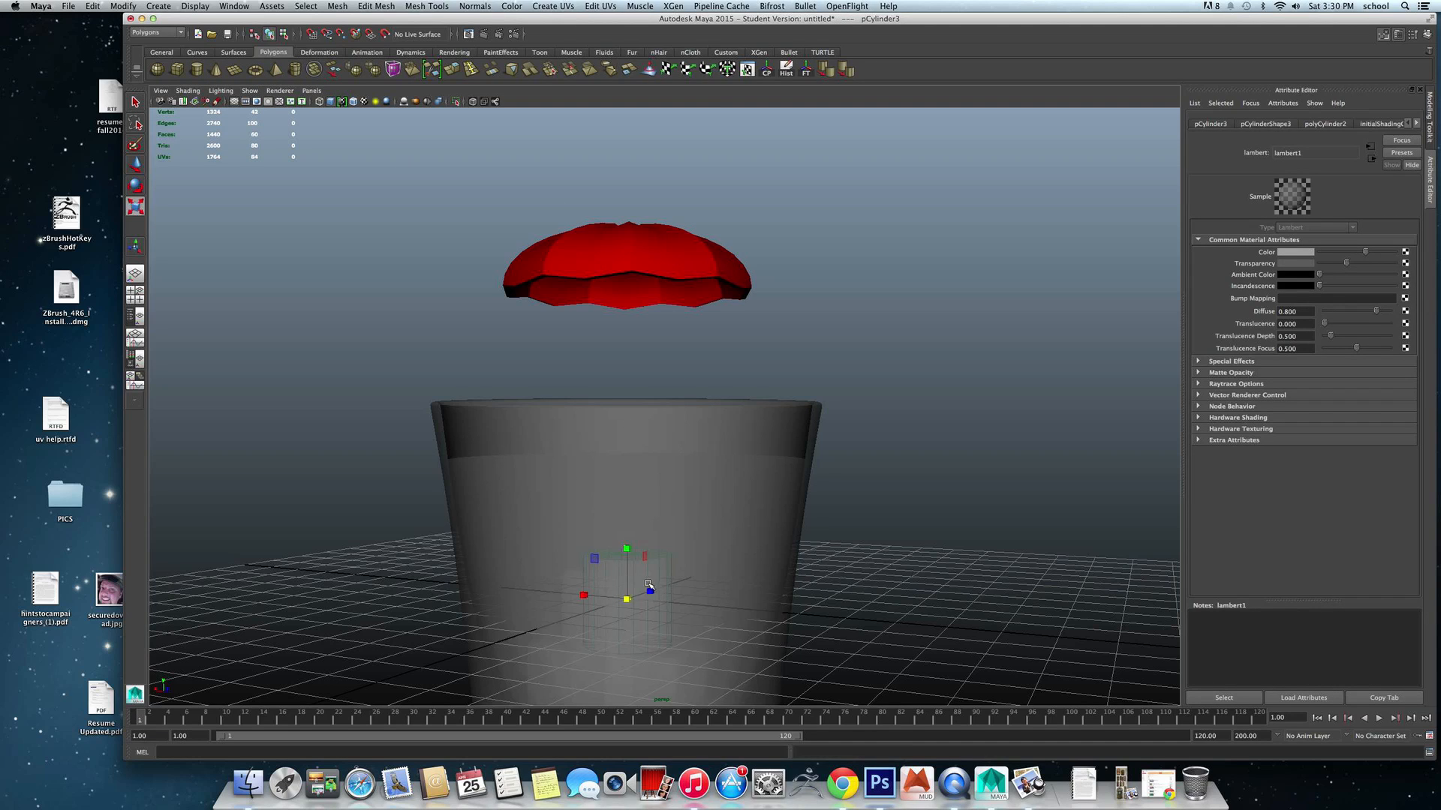
drag(626, 599, 711, 130)
drag(626, 549, 518, 514)
scroll(626, 503, down, 3)
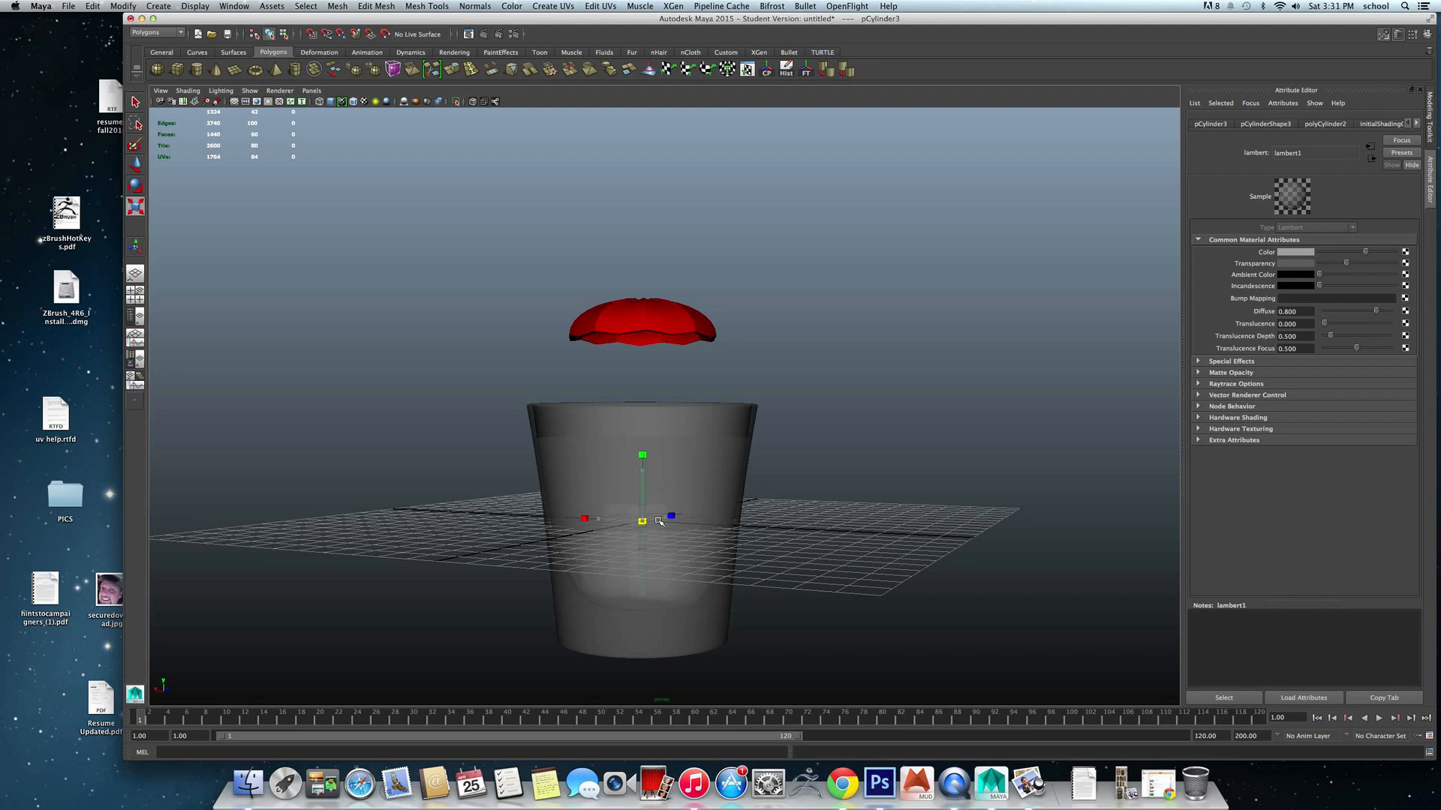
drag(642, 471, 642, 405)
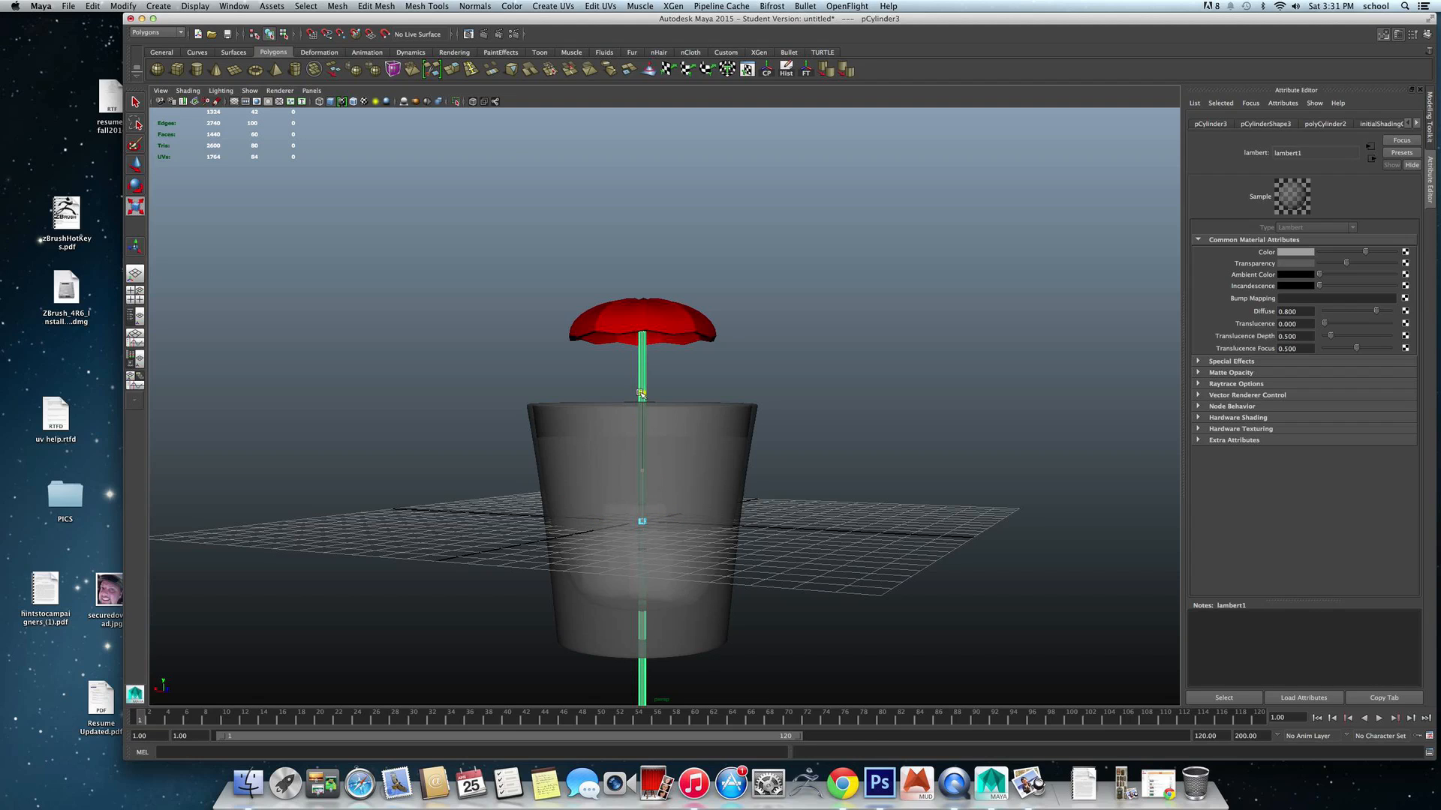
scroll(648, 481, down, 3)
alt+drag(673, 564, 675, 650)
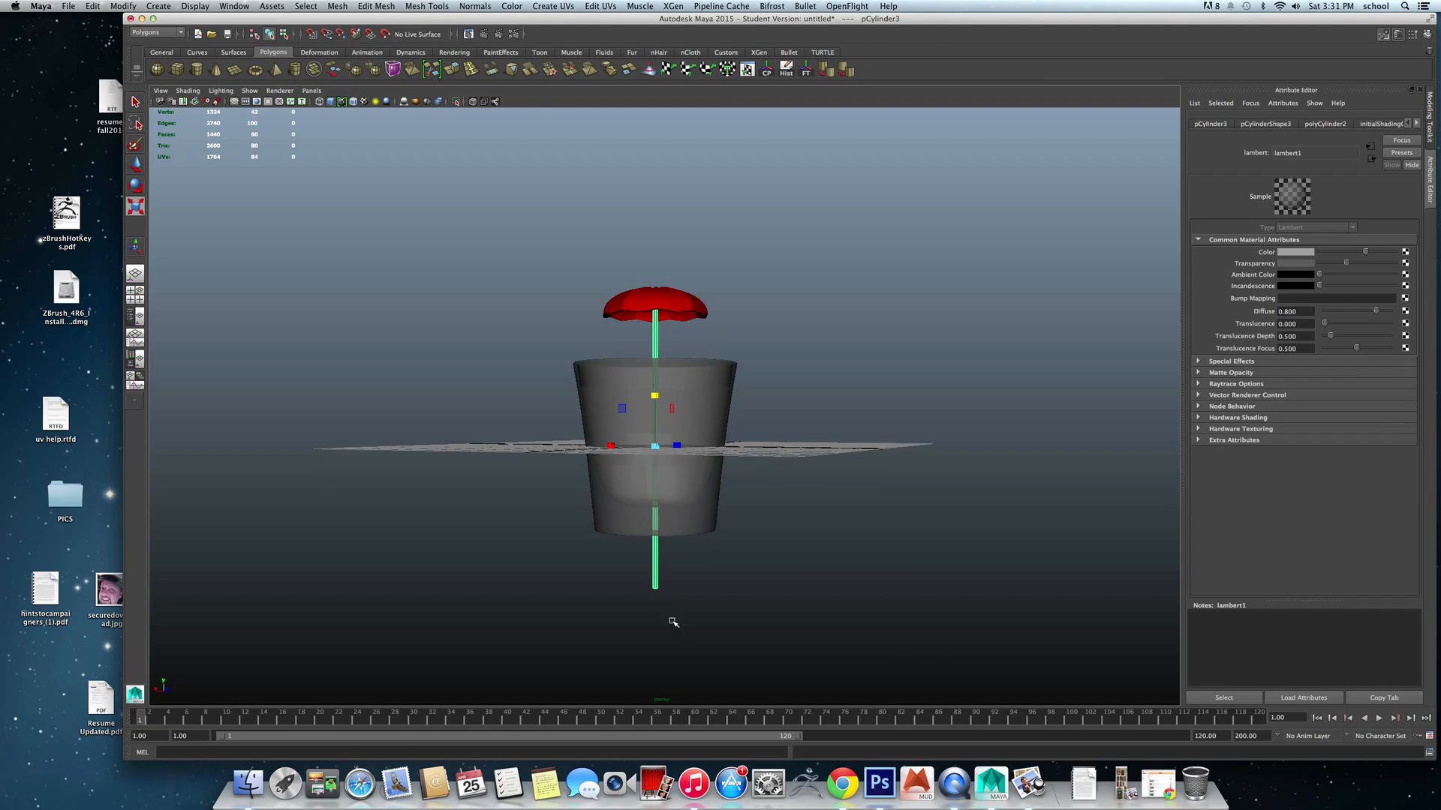
Move the pole's lower end vertices up so that the pole ends inside the cup.
right_drag(660, 579, 612, 568)
drag(612, 568, 773, 650)
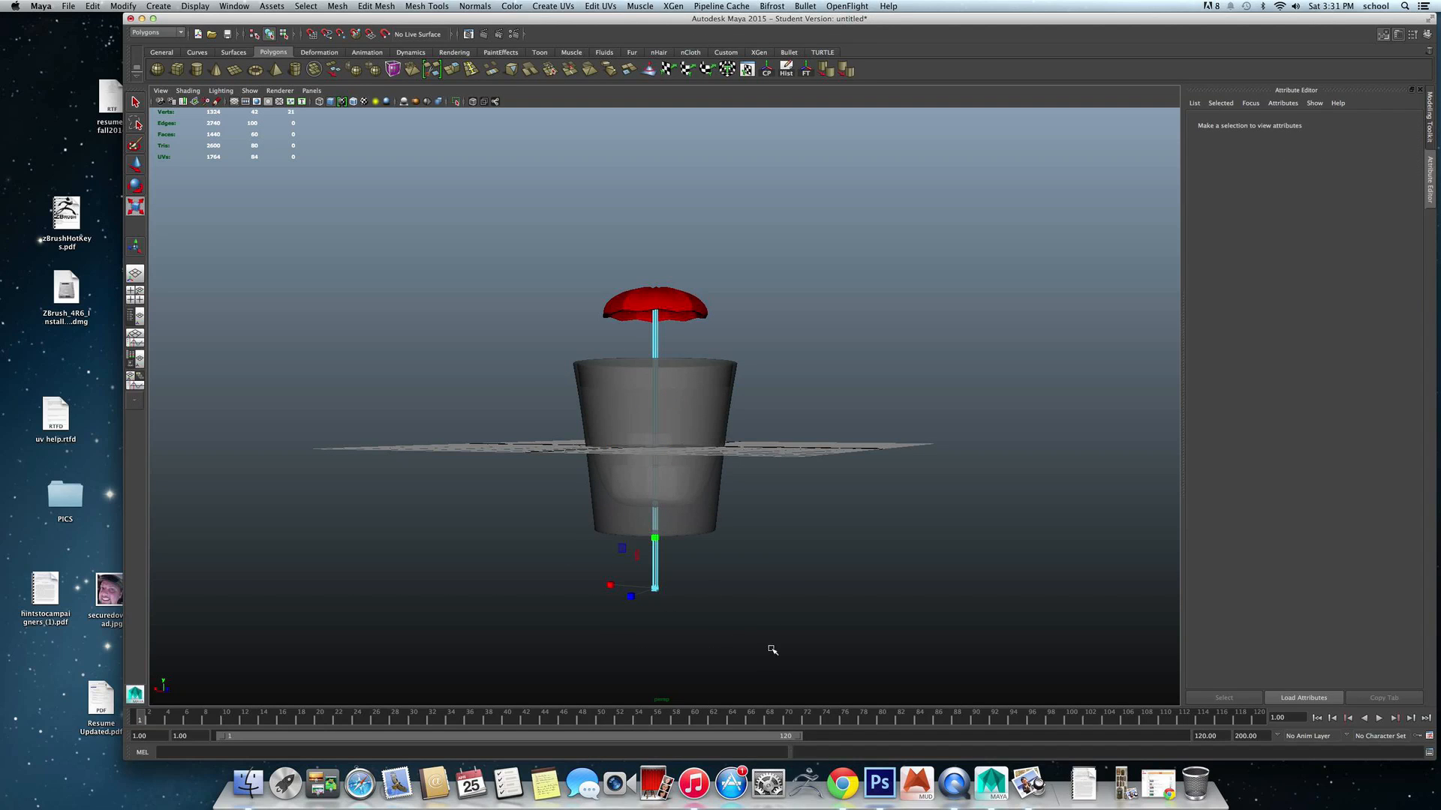
drag(657, 539, 660, 453)
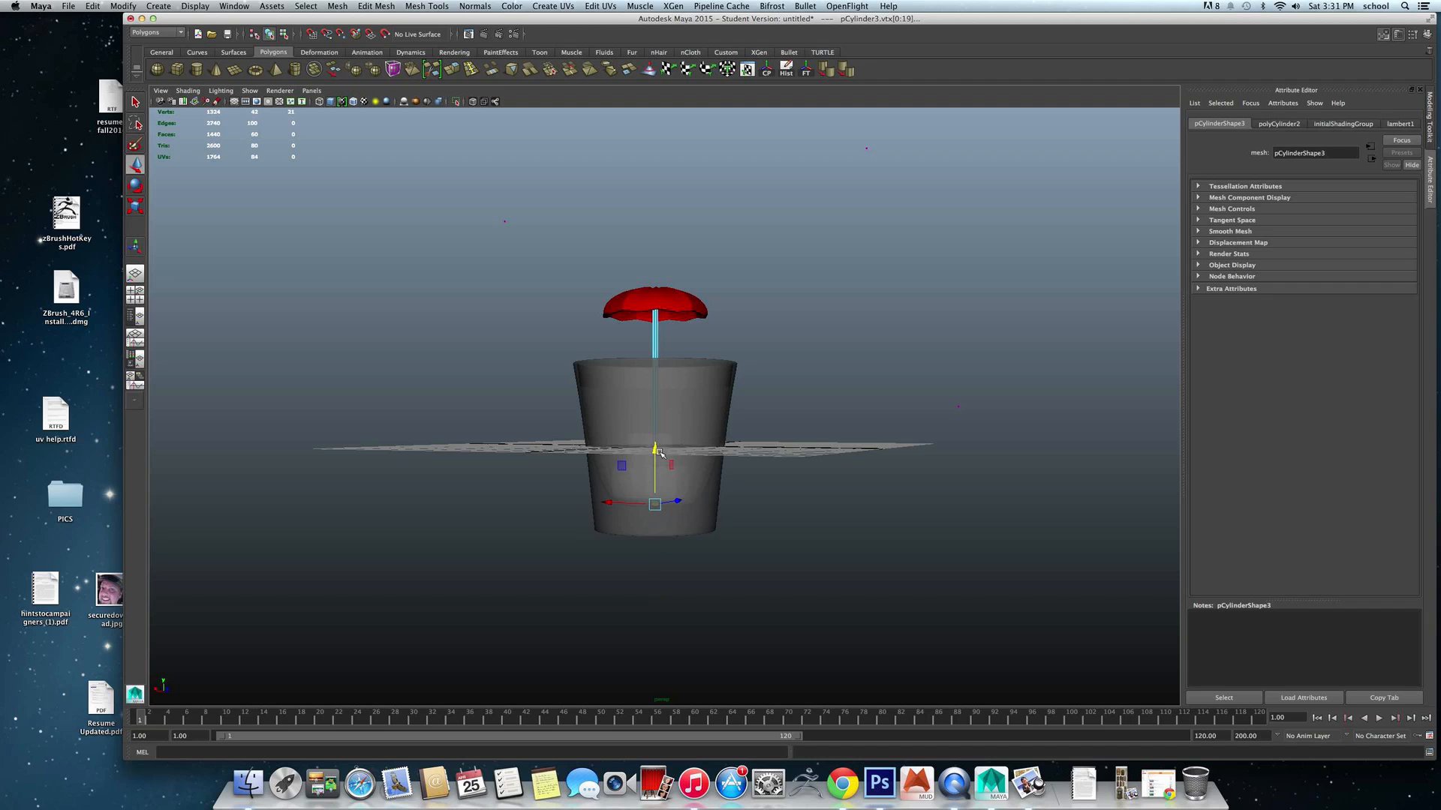
scroll(659, 395, up, 5)
right_drag(652, 289, 672, 254)
Assign a new Lambert material to the pole and colour it orange-brown.
click(650, 259)
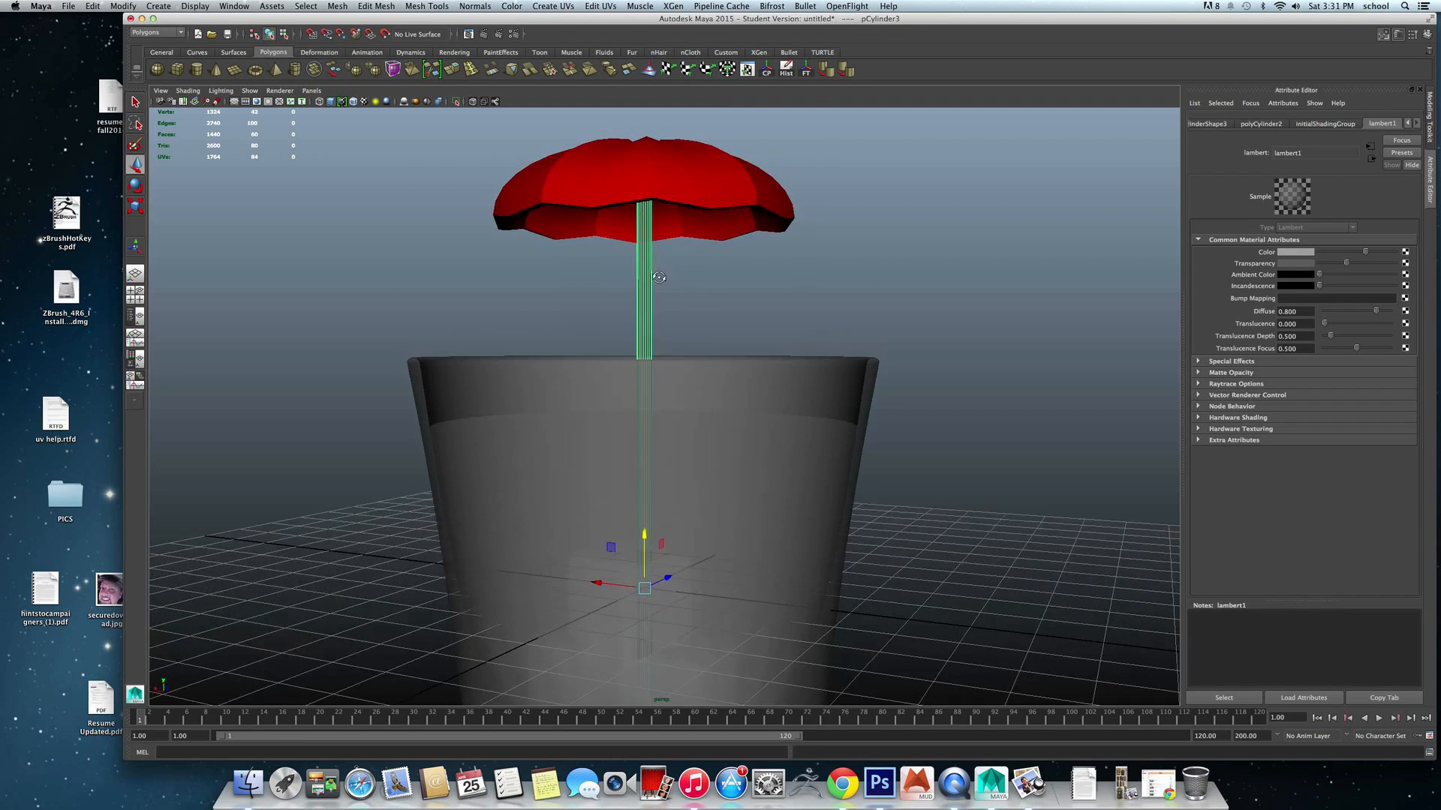
right_drag(643, 307, 716, 555)
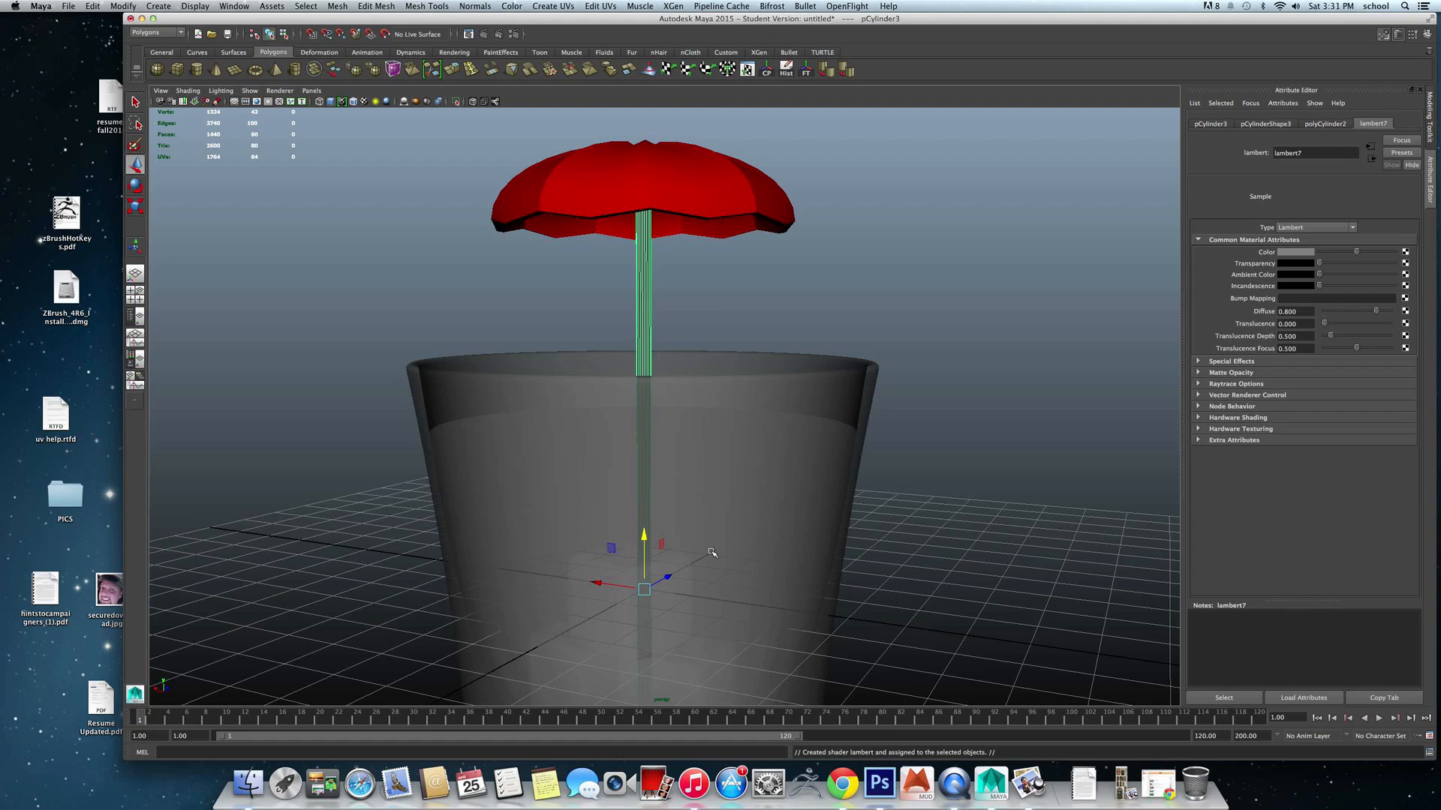
click(1292, 254)
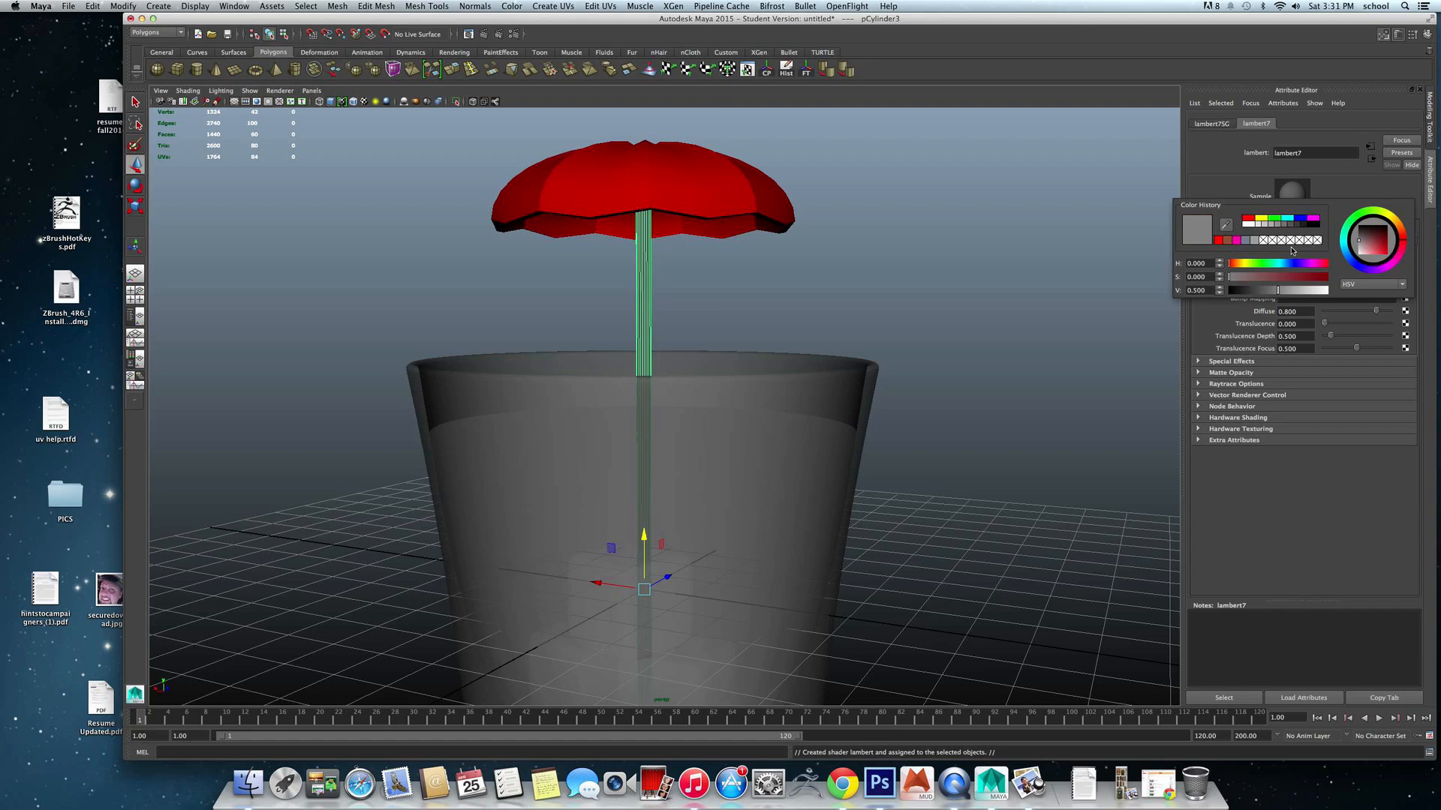
drag(1402, 238, 1366, 248)
click(1385, 242)
click(957, 271)
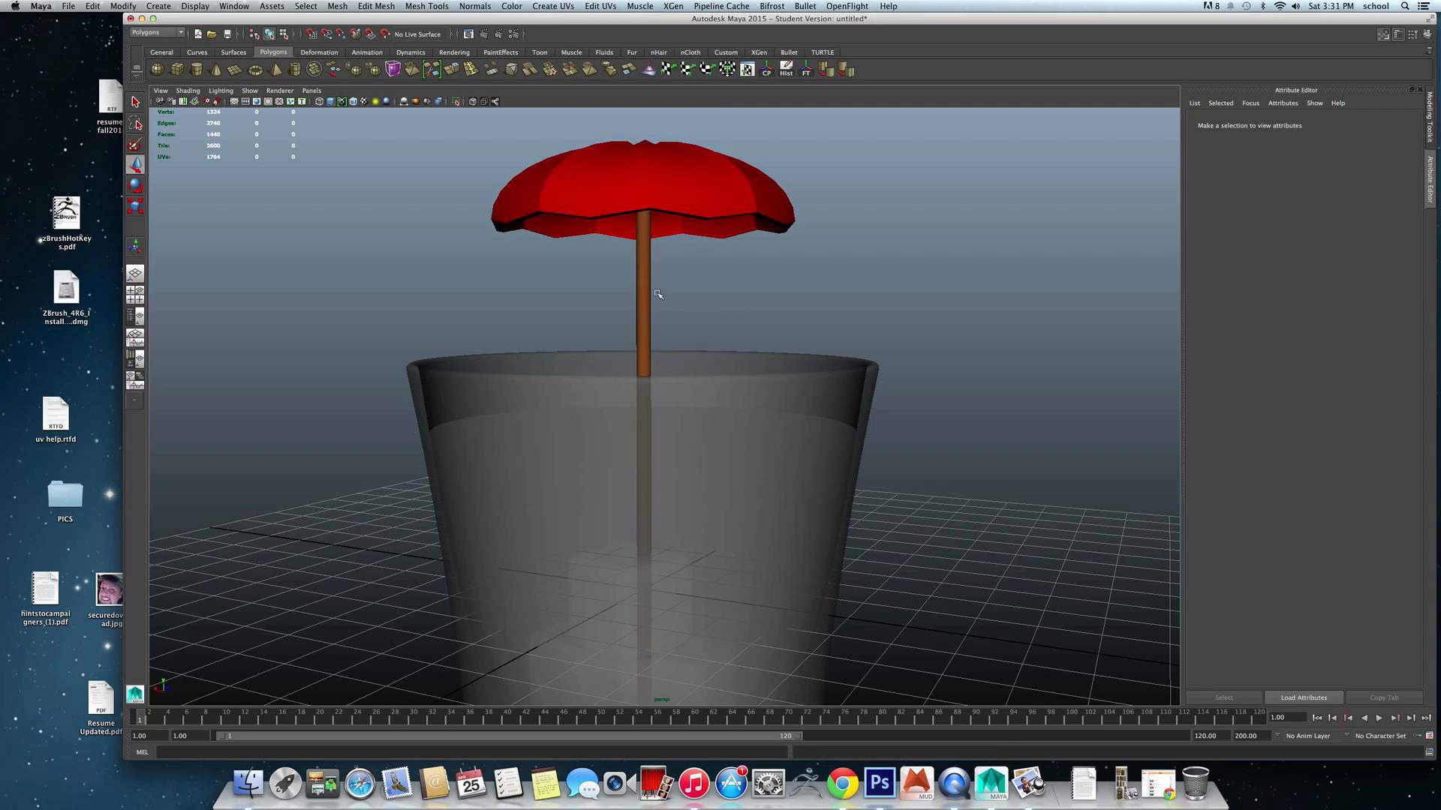
Lower the red canopy slightly along Y onto the top of the pole.
mouse_move(660, 277)
alt+mouse_down()
mouse_move(659, 309)
mouse_move(668, 253)
mouse_move(653, 272)
alt+mouse_up()
click(662, 188)
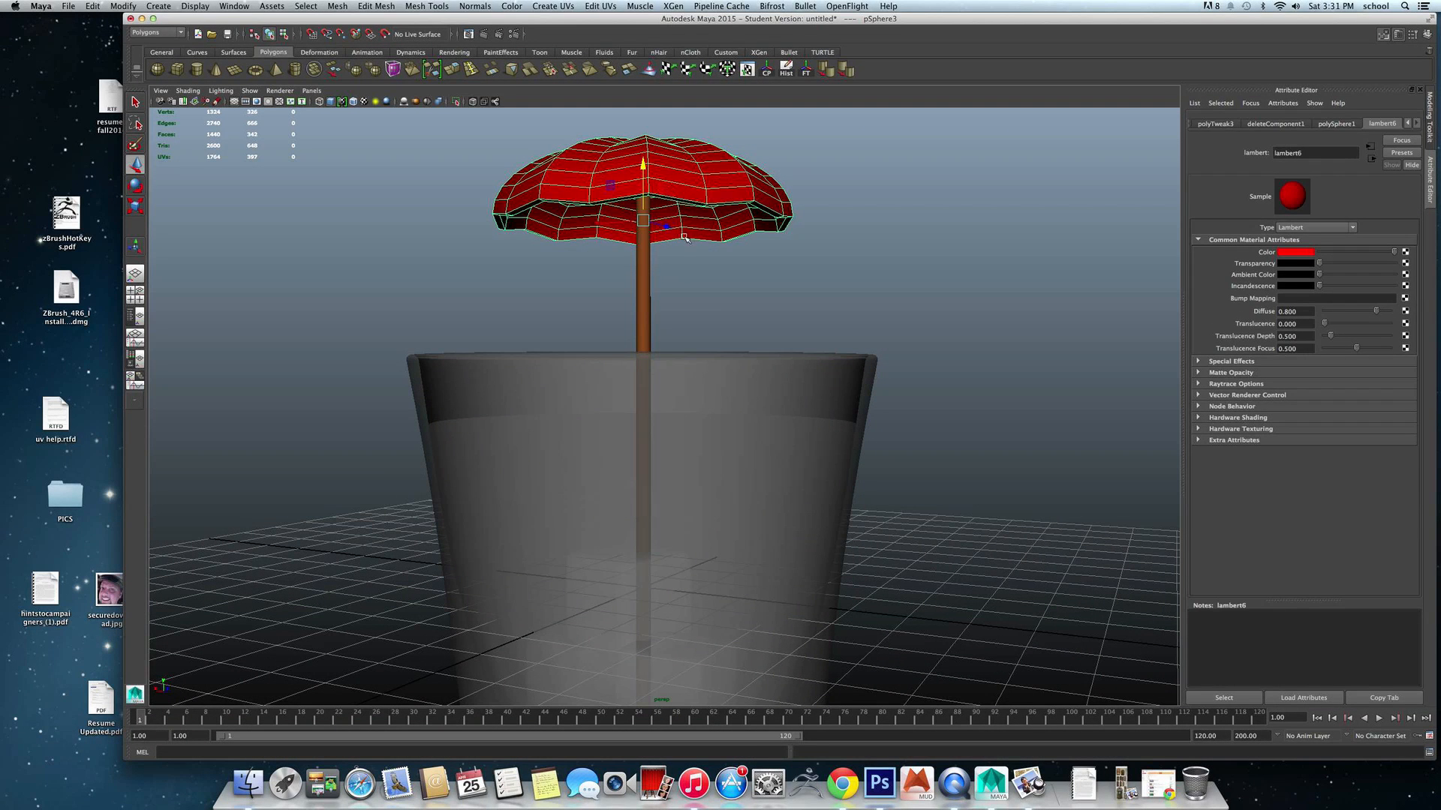
mouse_move(643, 167)
mouse_down()
mouse_move(643, 203)
mouse_move(643, 189)
mouse_up()
Combine the canopy and the pole into a single umbrella mesh.
alt+drag(734, 282, 775, 236)
drag(506, 170, 850, 318)
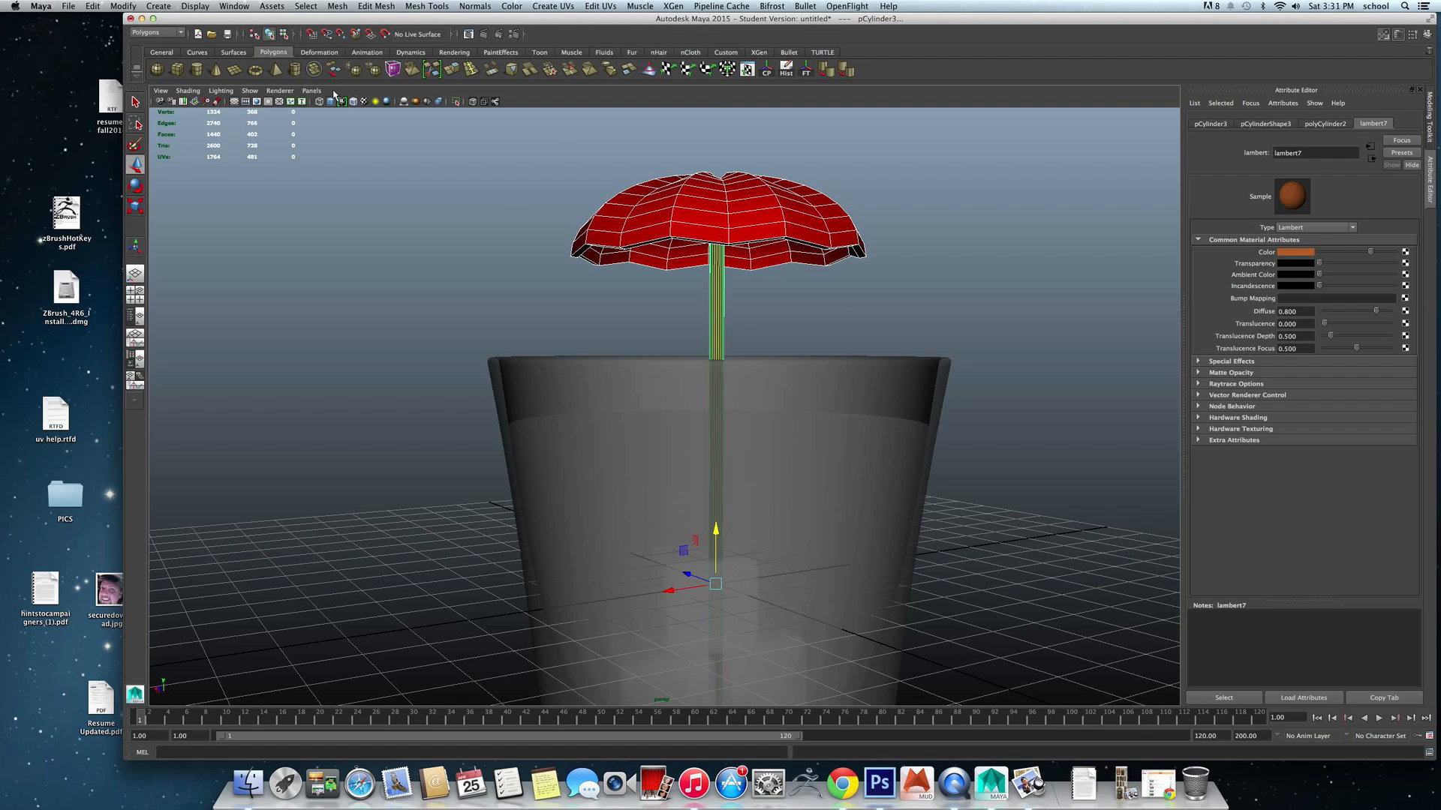
click(314, 70)
scroll(623, 244, down, 3)
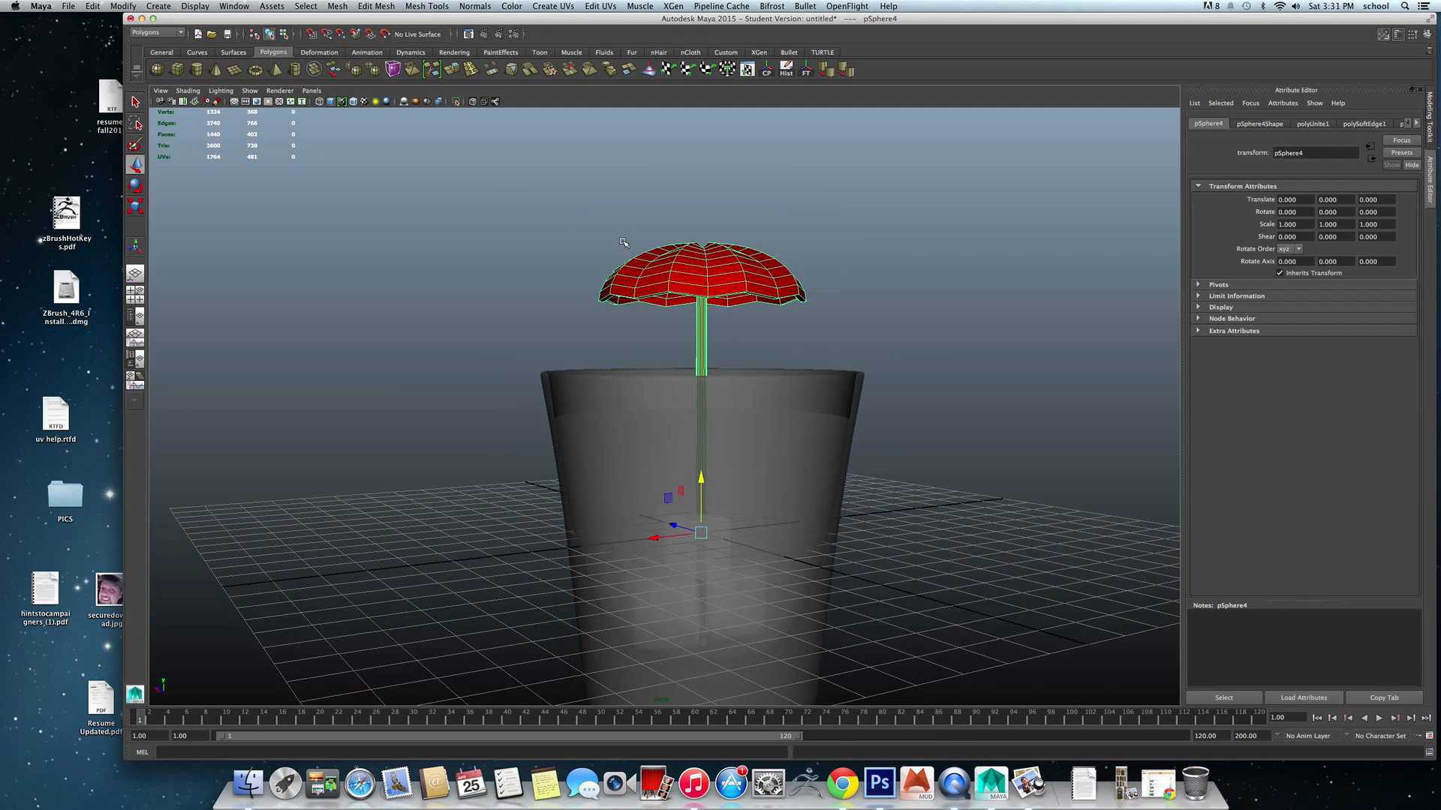
Rotate the umbrella about 28° around Z and shift it to about -1.26 in Z so it leans inside the cup.
alt+drag(841, 392, 815, 389)
key(e)
drag(652, 506, 772, 529)
key(w)
drag(663, 513, 707, 519)
alt+drag(570, 434, 695, 509)
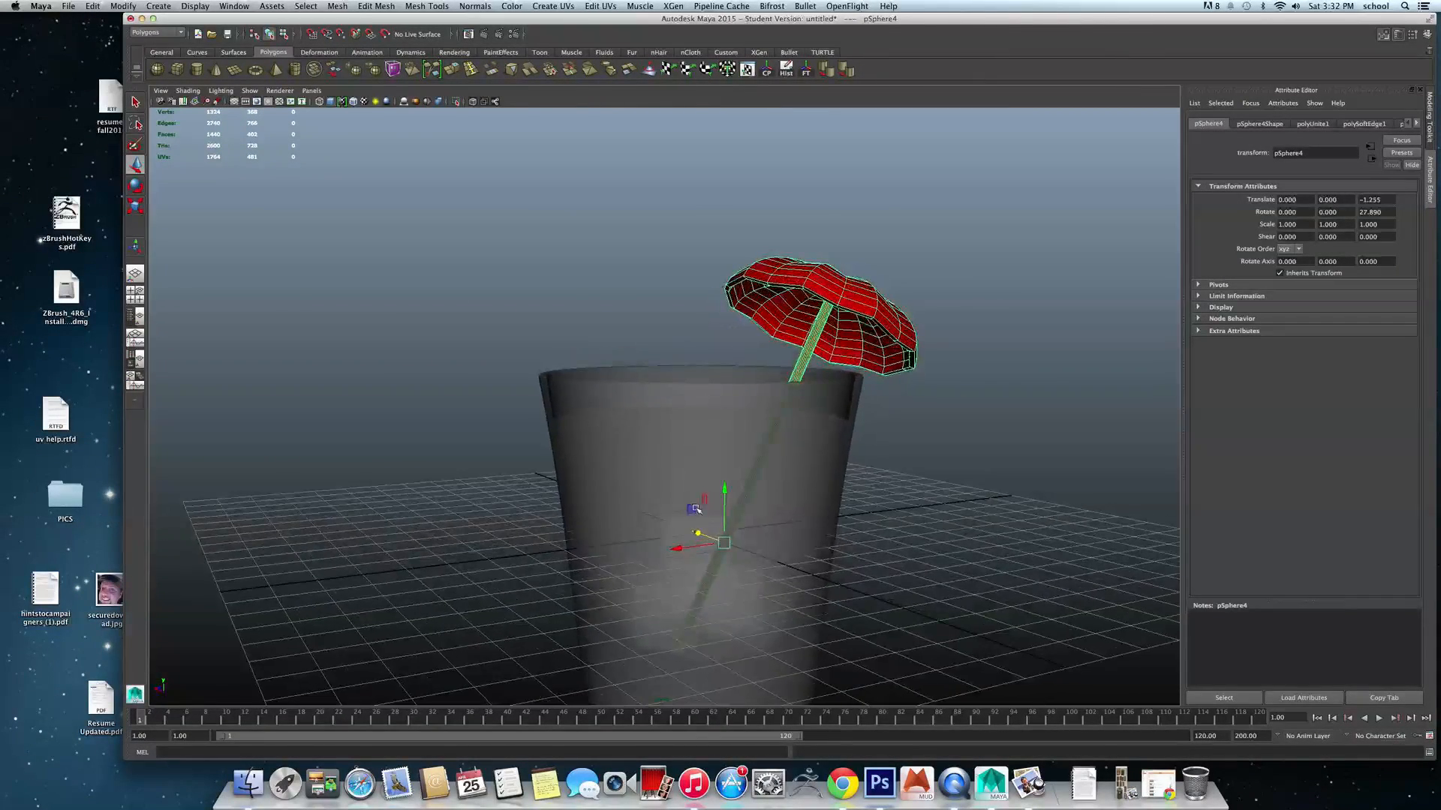
click(615, 315)
mouse_move(773, 408)
alt+mouse_down()
mouse_move(769, 424)
mouse_move(830, 430)
mouse_move(769, 410)
alt+mouse_up()
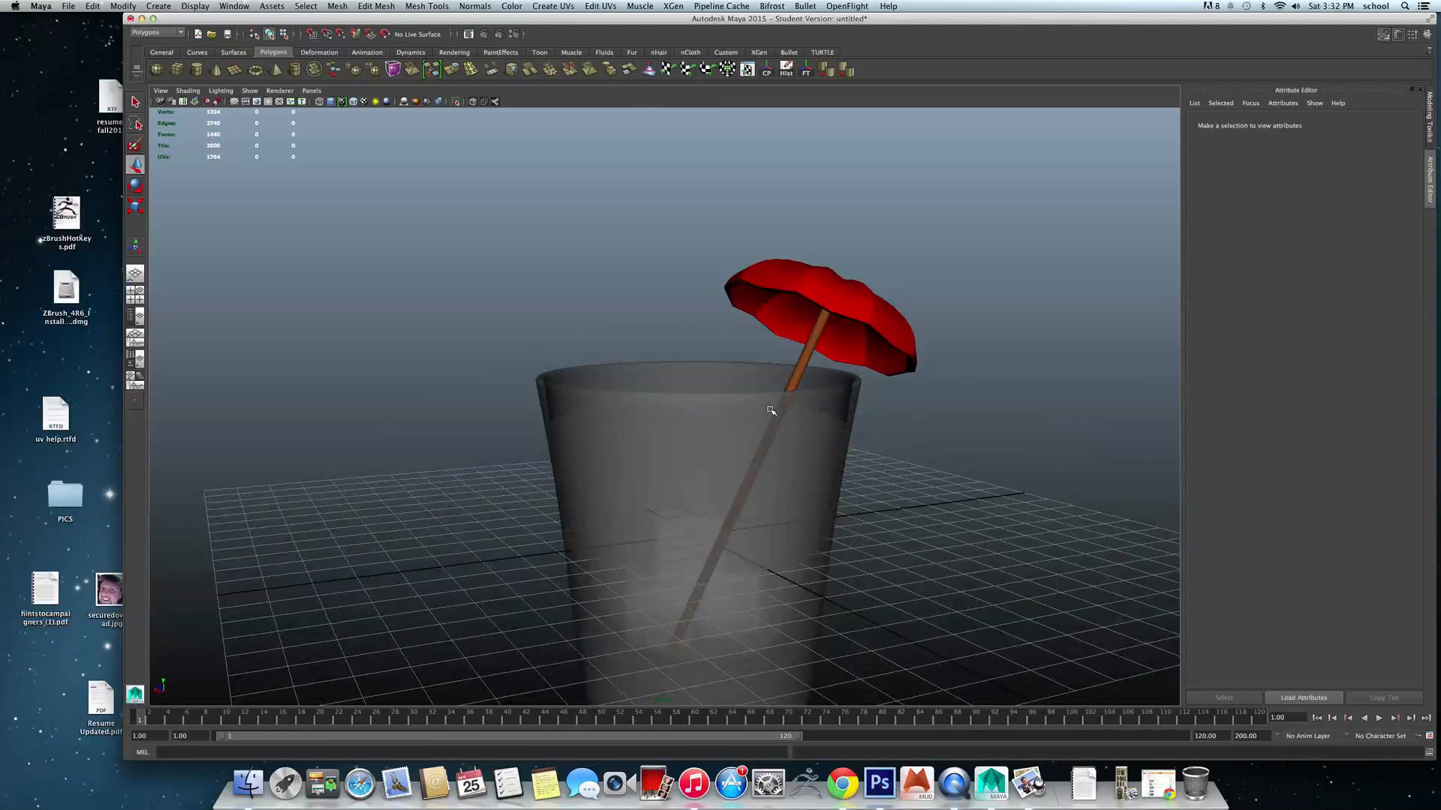